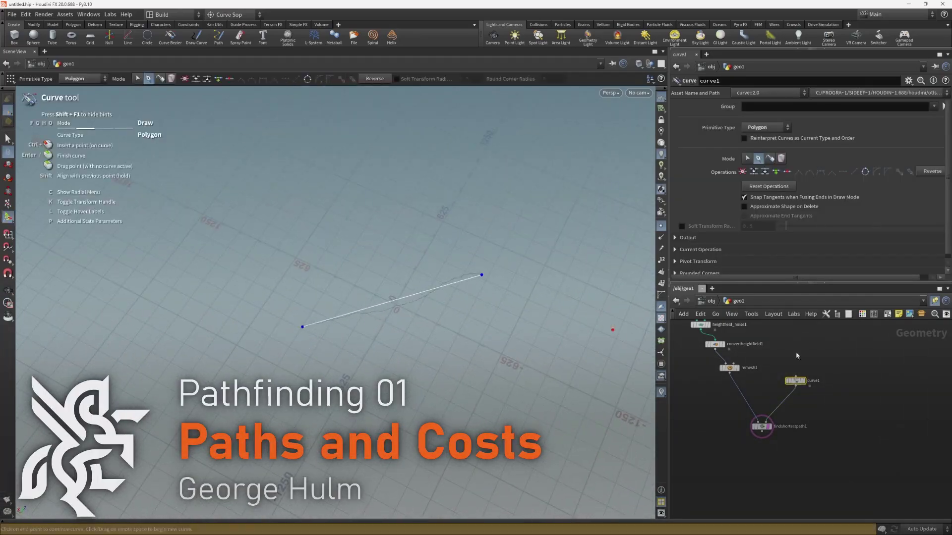
# - Display the Remesh node's terrain and reposition the curve's start point over it
pyautogui.click(735, 368)
pyautogui.keyDown('alt'); pyautogui.moveTo(322, 333); pyautogui.dragTo(302, 337); pyautogui.keyUp('alt')
pyautogui.moveTo(301, 328); pyautogui.dragTo(354, 277, button='middle')
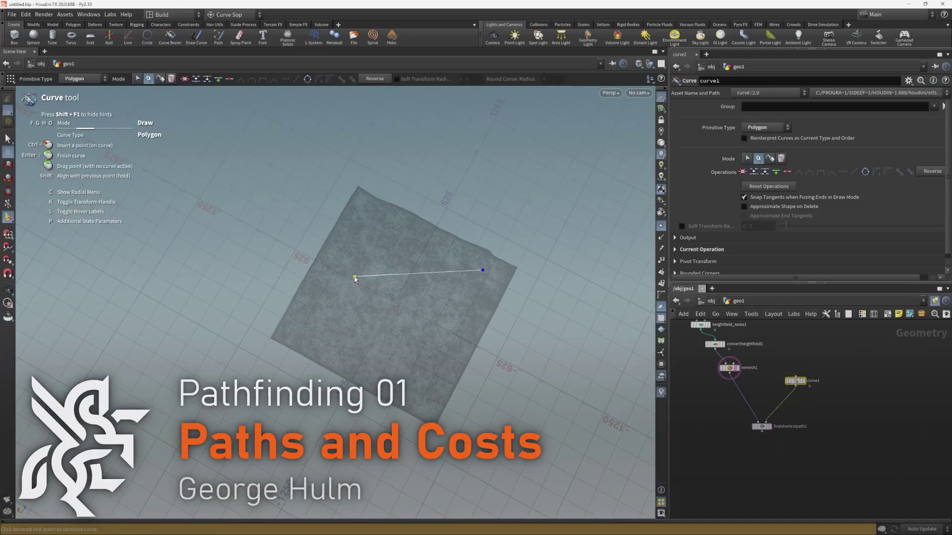
pyautogui.moveTo(355, 279); pyautogui.dragTo(344, 311)
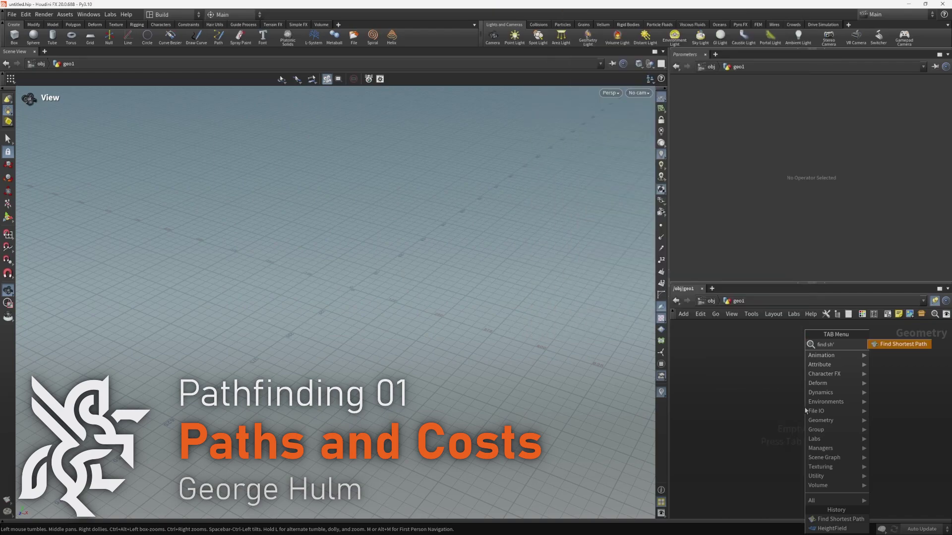
# - Add a Find Shortest Path node and a Curve node to the geometry network
pyautogui.press('Return')
pyautogui.click(805, 410)
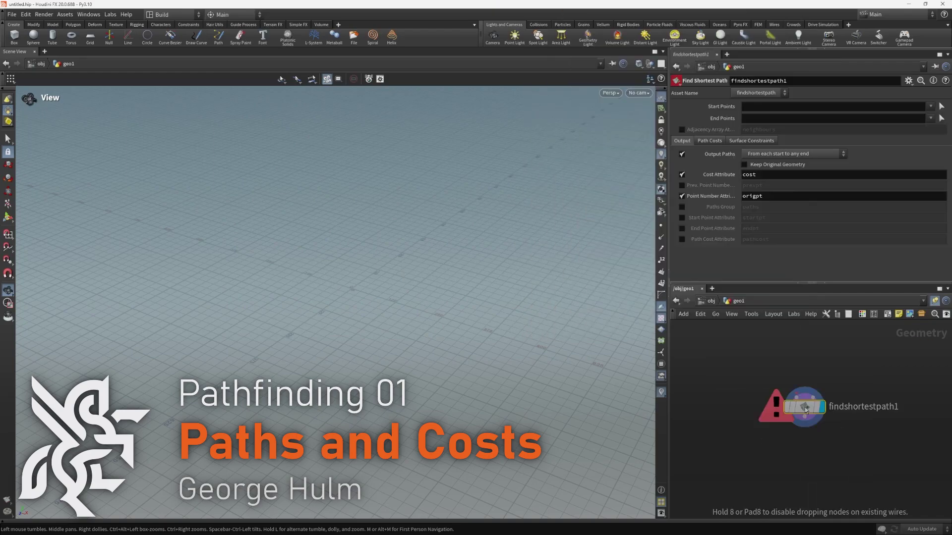
pyautogui.press('Tab')
pyautogui.write('curve')
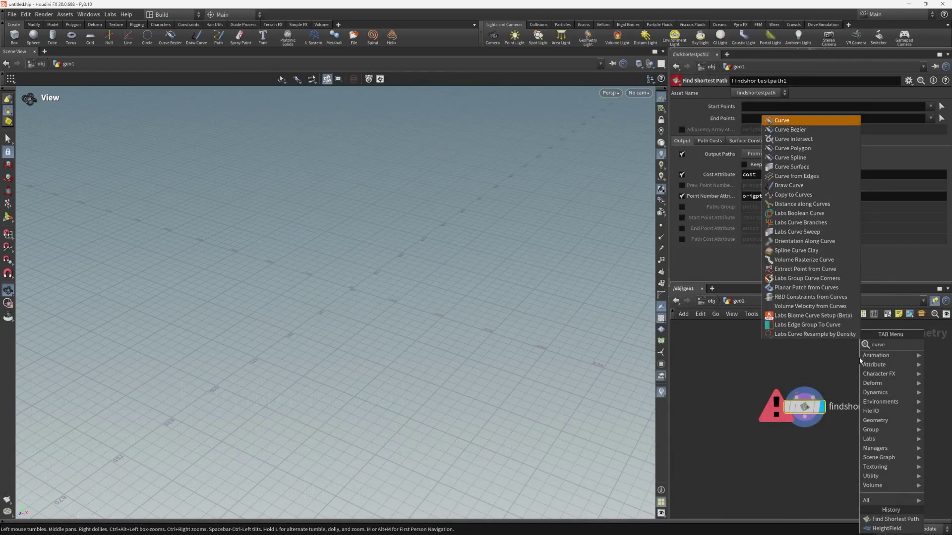
pyautogui.press('Return')
pyautogui.click(859, 357)
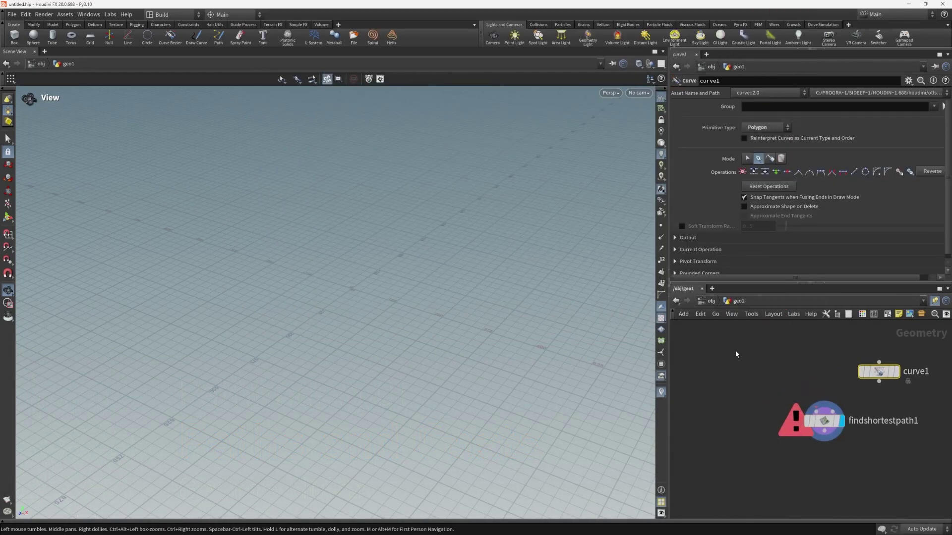
# - Add a HeightField node above the Find Shortest Path node, beside the Curve node
pyautogui.press('Tab')
pyautogui.write('heightfie')
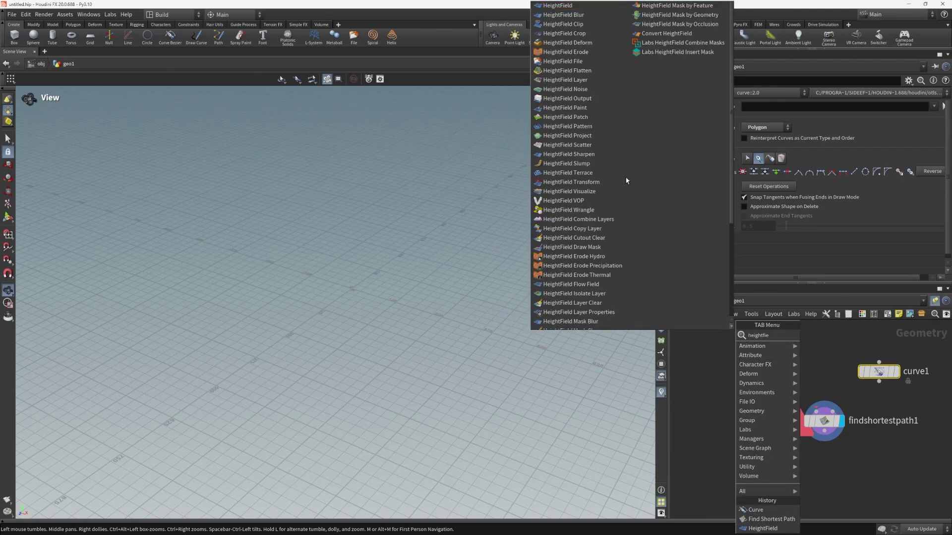
pyautogui.press('Return')
pyautogui.click(761, 341)
pyautogui.moveTo(792, 361); pyautogui.dragTo(776, 374, button='middle')
pyautogui.moveTo(745, 353); pyautogui.dragTo(745, 375)
pyautogui.moveTo(807, 373); pyautogui.dragTo(788, 331, button='middle')
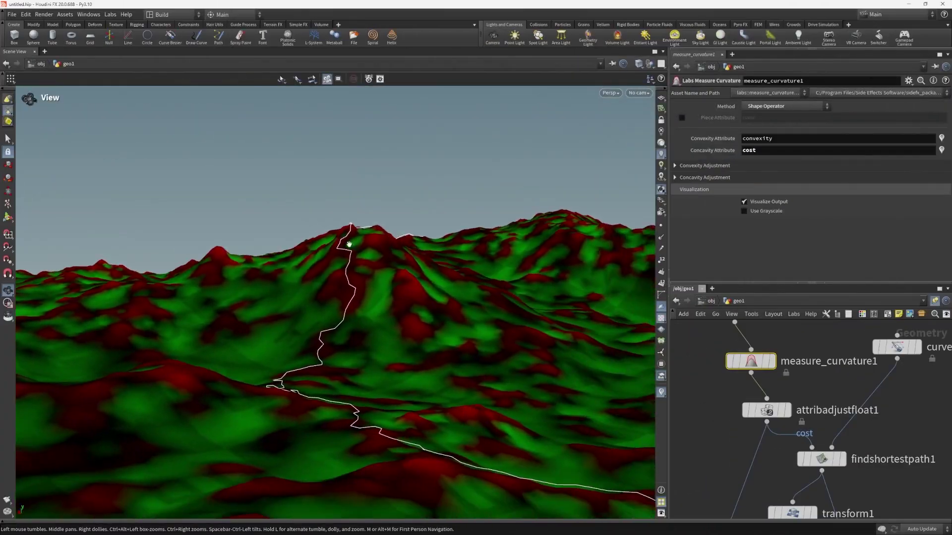
pyautogui.moveTo(349, 244); pyautogui.dragTo(519, 341)
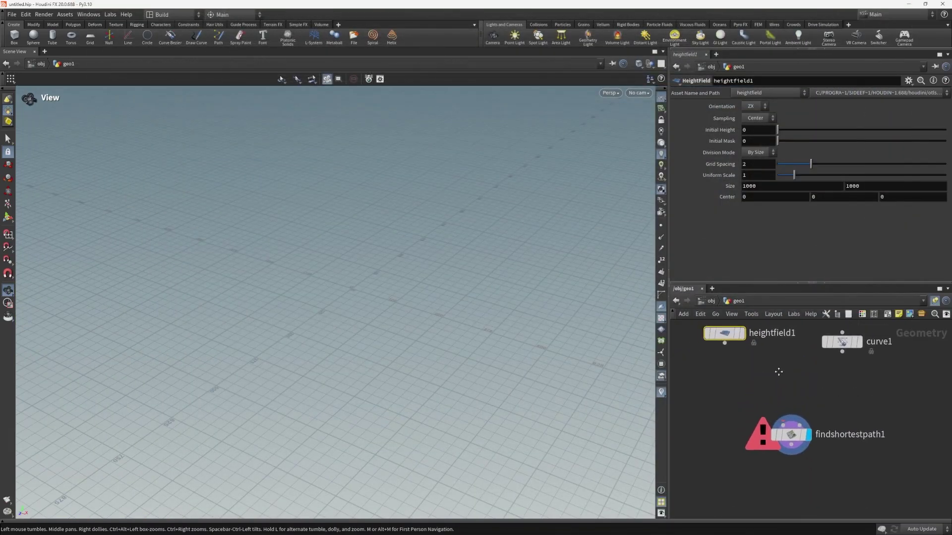
# - Reposition the HeightField node in the network and display its output in the viewport
pyautogui.moveTo(778, 371); pyautogui.dragTo(784, 384, button='middle')
pyautogui.moveTo(711, 341); pyautogui.dragTo(702, 343)
pyautogui.moveTo(776, 380); pyautogui.dragTo(782, 393, button='middle')
pyautogui.moveTo(726, 361)
pyautogui.click(747, 339)
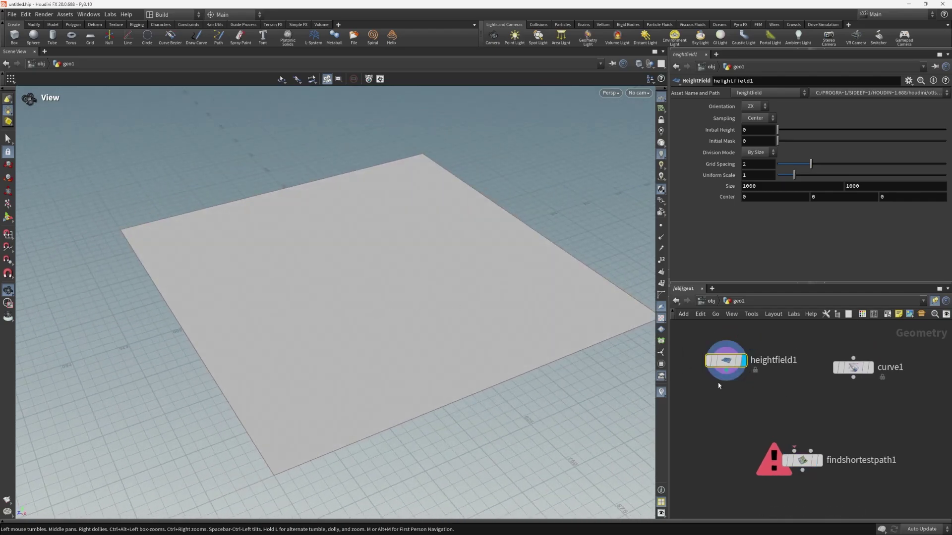
pyautogui.moveTo(747, 351); pyautogui.dragTo(732, 350)
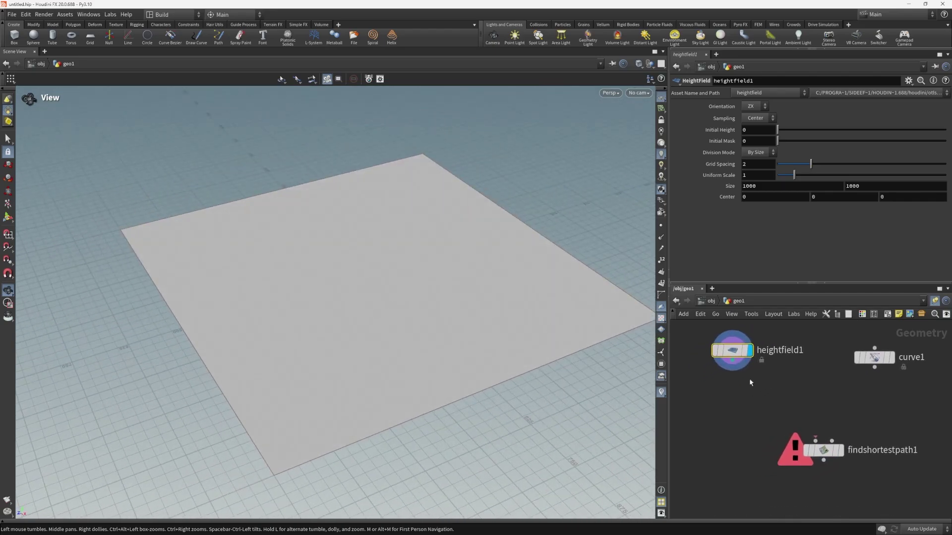
# - Add a HeightField Noise node below the HeightField node, connect it and display the noisy terrain
pyautogui.press('Tab')
pyautogui.write('hfnoise')
pyautogui.press('Return')
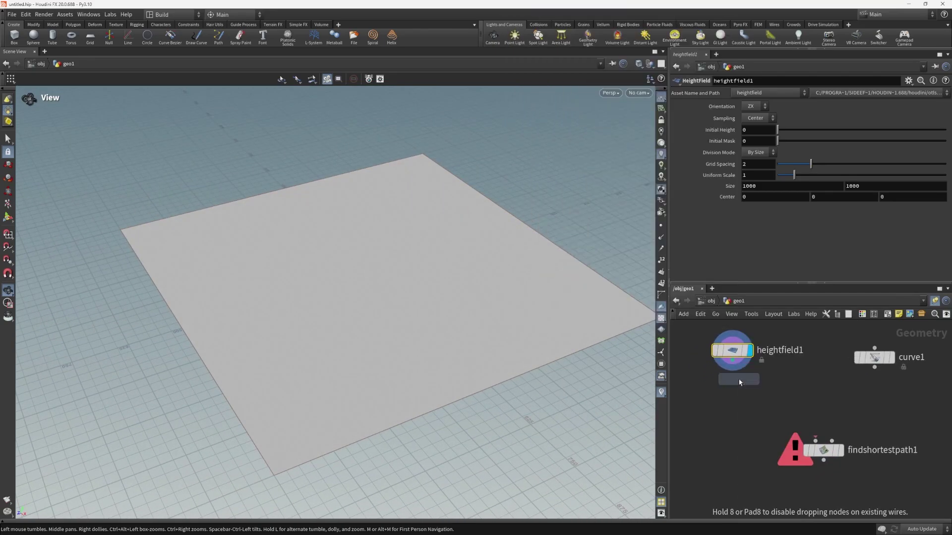
pyautogui.click(739, 380)
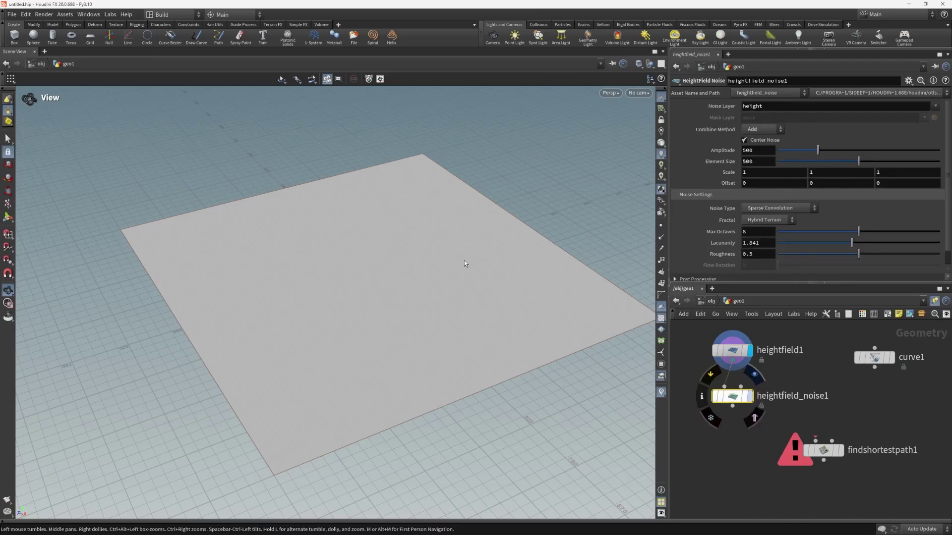
pyautogui.moveTo(449, 277); pyautogui.dragTo(555, 278)
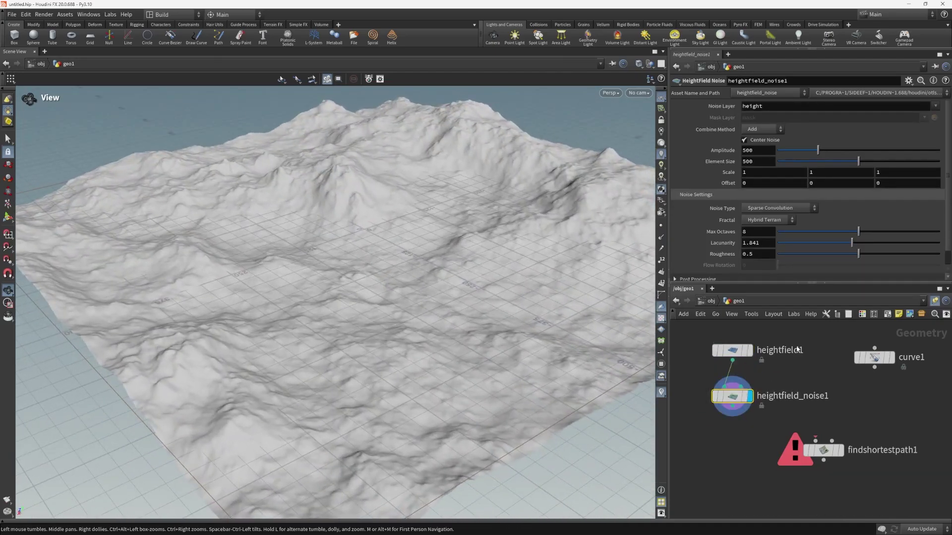
# - Tidy the network layout by repositioning the heightfield nodes and the Curve node
pyautogui.scroll(-3, 797, 347)
pyautogui.moveTo(797, 346); pyautogui.dragTo(776, 375, button='middle')
pyautogui.click(730, 376)
pyautogui.keyDown('shift'); pyautogui.moveTo(730, 408); pyautogui.dragTo(728, 370); pyautogui.keyUp('shift')
pyautogui.moveTo(781, 398); pyautogui.dragTo(754, 410, button='middle')
pyautogui.moveTo(797, 396); pyautogui.dragTo(831, 386)
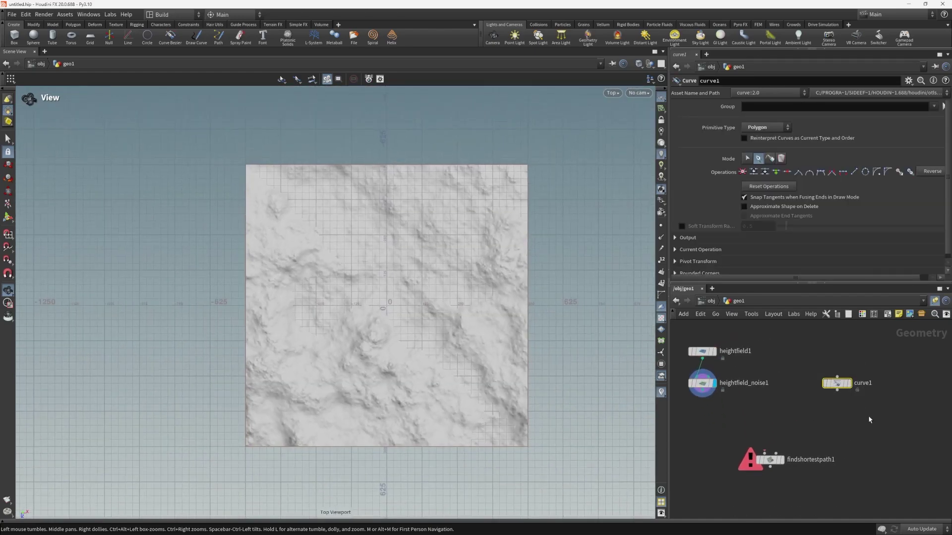
# - Draw a two-point polygon curve diagonally across the terrain in the top view, and return to the perspective view
pyautogui.moveTo(458, 320); pyautogui.dragTo(475, 326, button='middle')
pyautogui.moveTo(528, 308); pyautogui.dragTo(428, 299, button='middle')
pyautogui.scroll(2, 379, 287)
pyautogui.press('Return')
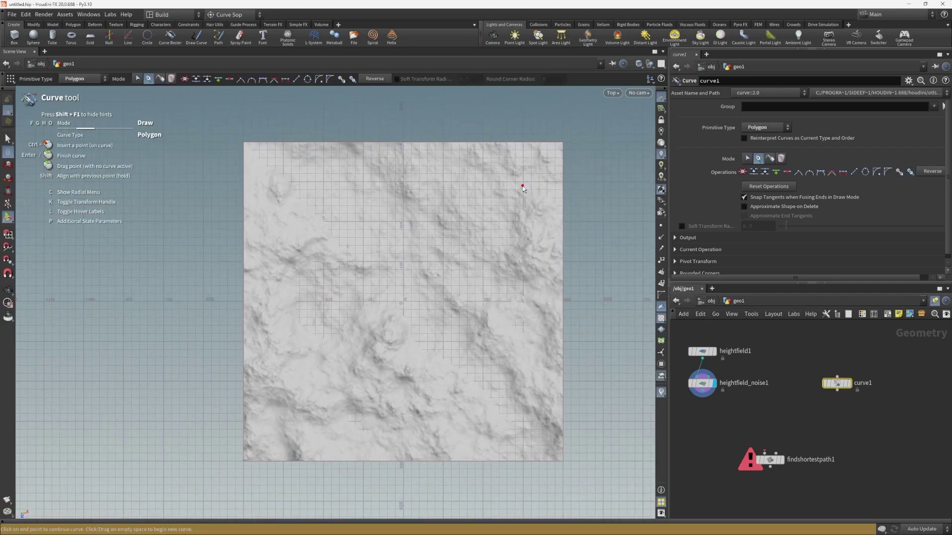
pyautogui.click(295, 429)
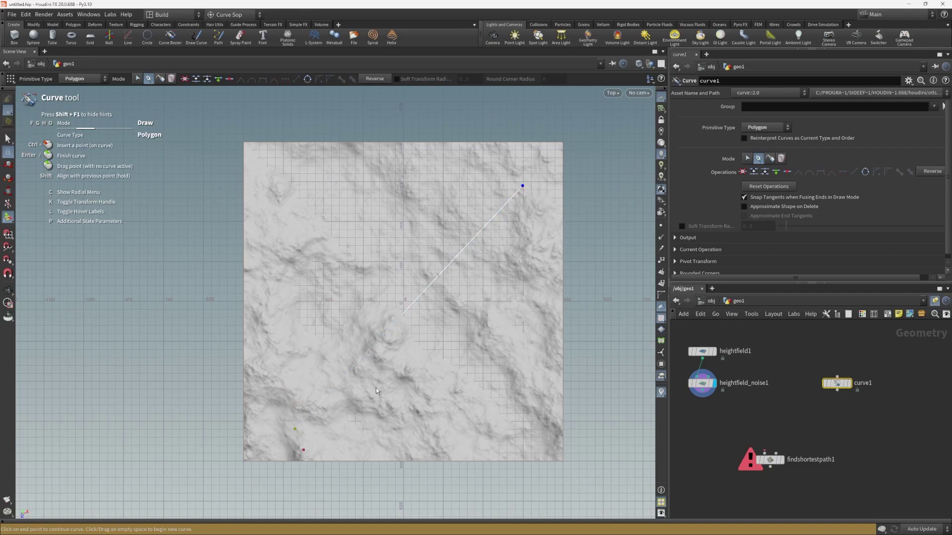
pyautogui.hotkey('space', '1')
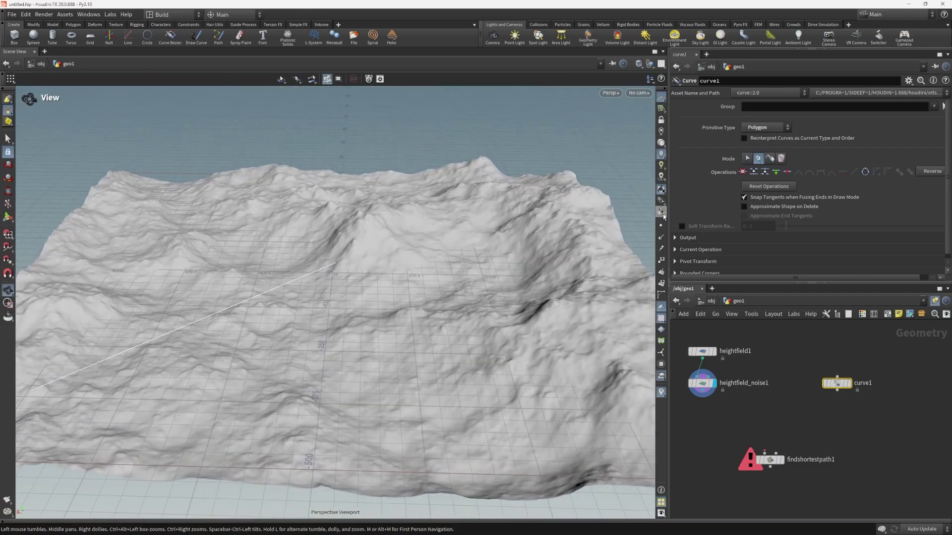
# - Turn on point numbers and display the Curve node's output to examine its two end points
pyautogui.click(661, 226)
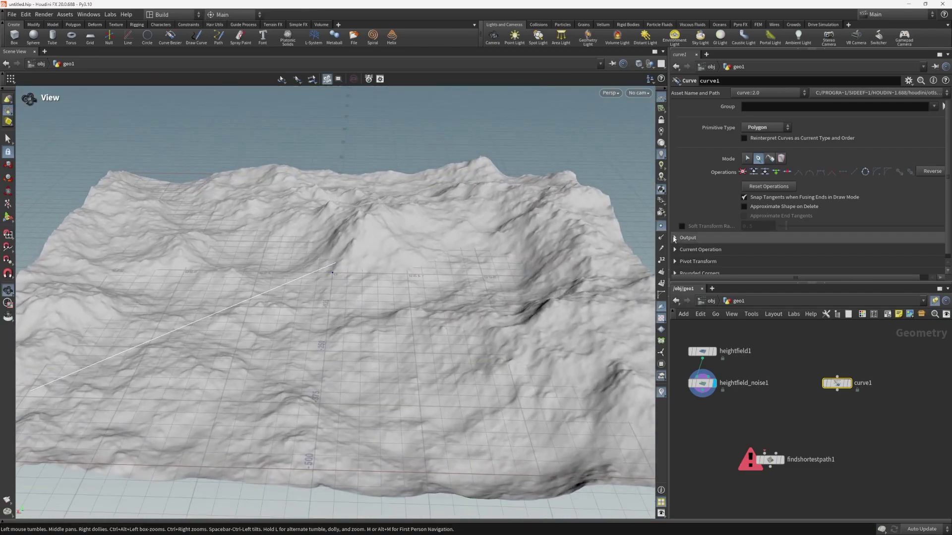
pyautogui.click(847, 383)
pyautogui.moveTo(414, 250); pyautogui.dragTo(357, 237)
pyautogui.scroll(-3, 415, 238)
pyautogui.moveTo(511, 215); pyautogui.dragTo(557, 208, button='middle')
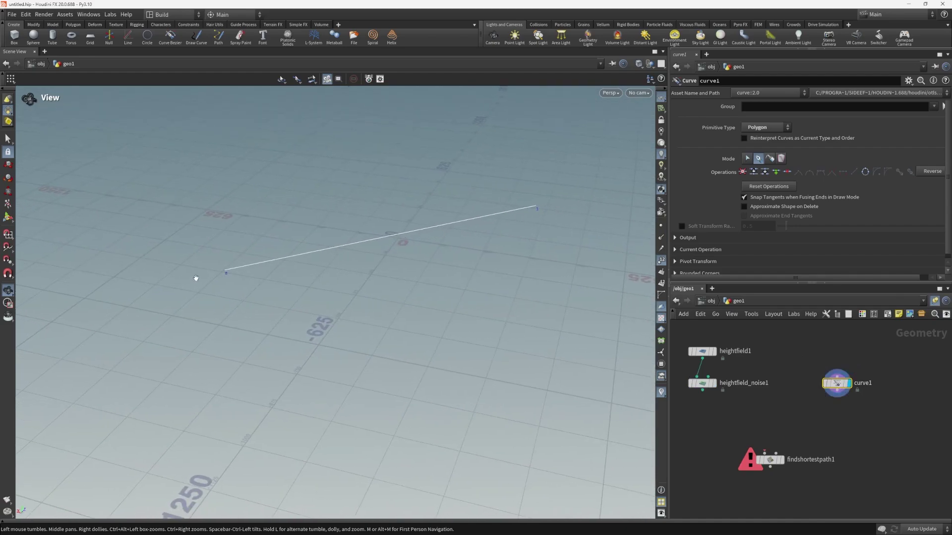
pyautogui.moveTo(513, 221); pyautogui.dragTo(634, 274)
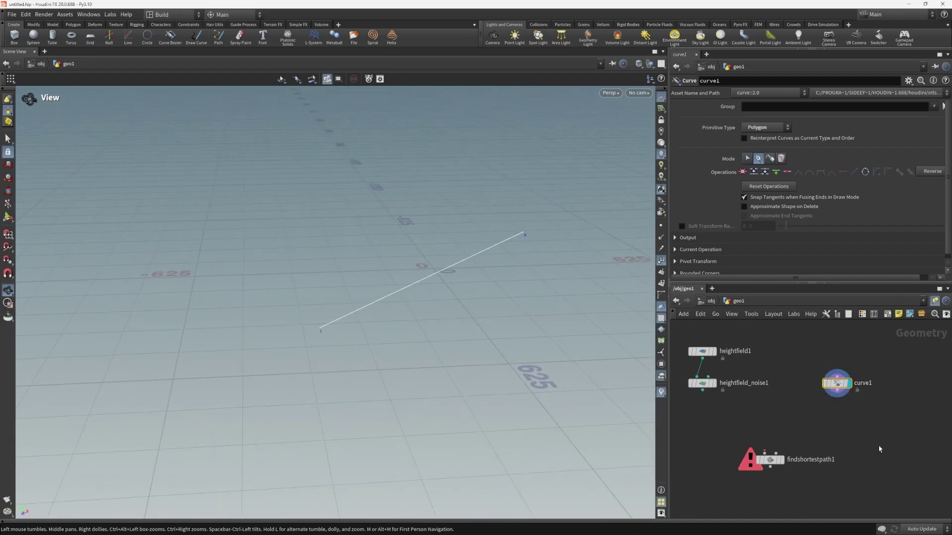
# - Connect the HeightField Noise node to the first input of Find Shortest Path and display the path node
pyautogui.moveTo(761, 417); pyautogui.dragTo(779, 391, button='middle')
pyautogui.moveTo(719, 365); pyautogui.dragTo(782, 427)
pyautogui.click(731, 358)
pyautogui.moveTo(545, 396); pyautogui.dragTo(584, 417)
pyautogui.click(796, 434)
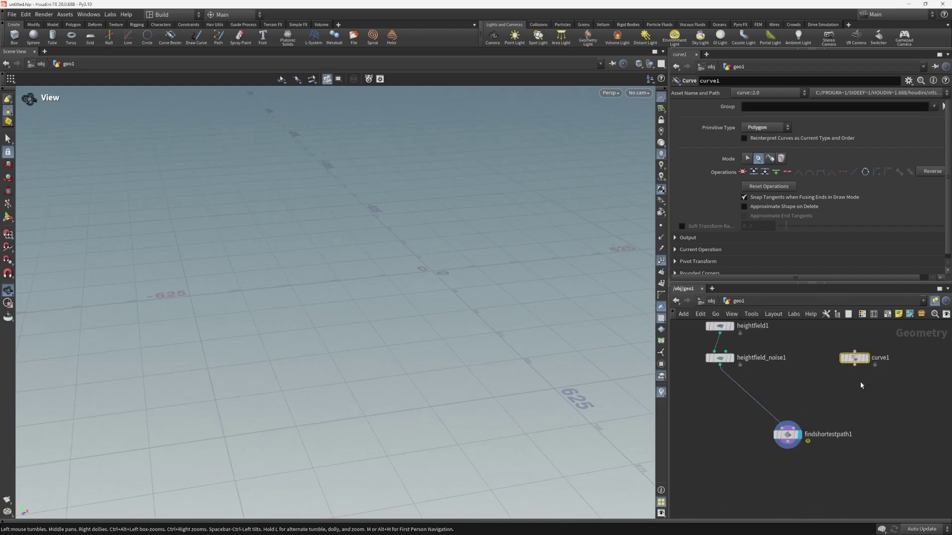
# - Connect the Curve node to the second input of Find Shortest Path and frame the result
pyautogui.moveTo(547, 295); pyautogui.dragTo(512, 302)
pyautogui.press('h')
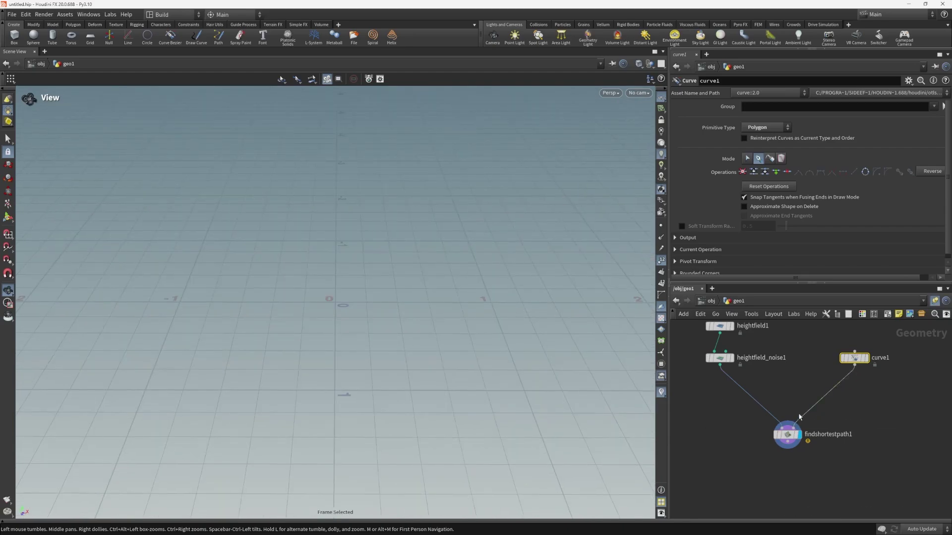
pyautogui.moveTo(798, 417); pyautogui.dragTo(797, 413, button='middle')
pyautogui.scroll(3, 317, 305)
pyautogui.moveTo(368, 278); pyautogui.dragTo(603, 317)
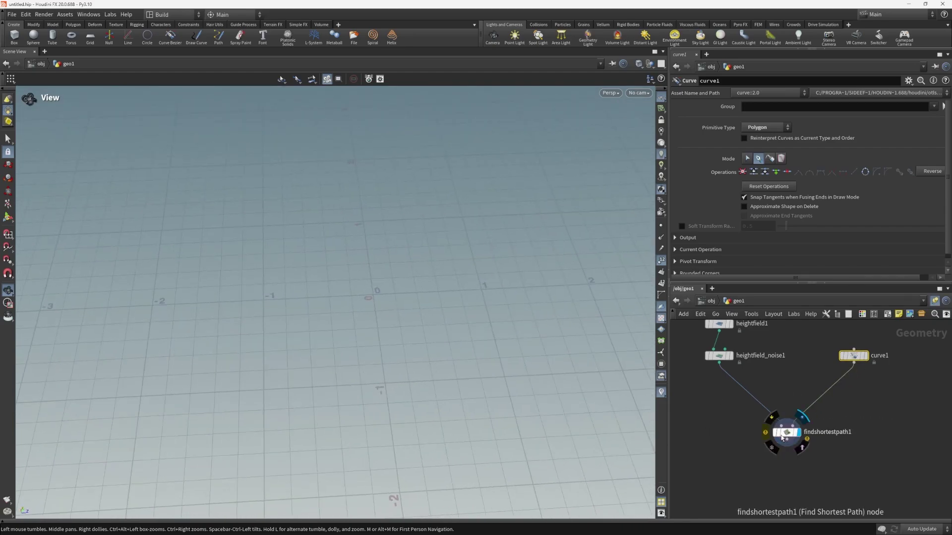
# - Check the Find Shortest Path node's info, and set its Start Points to 0 and End Points to 1
pyautogui.click(764, 434)
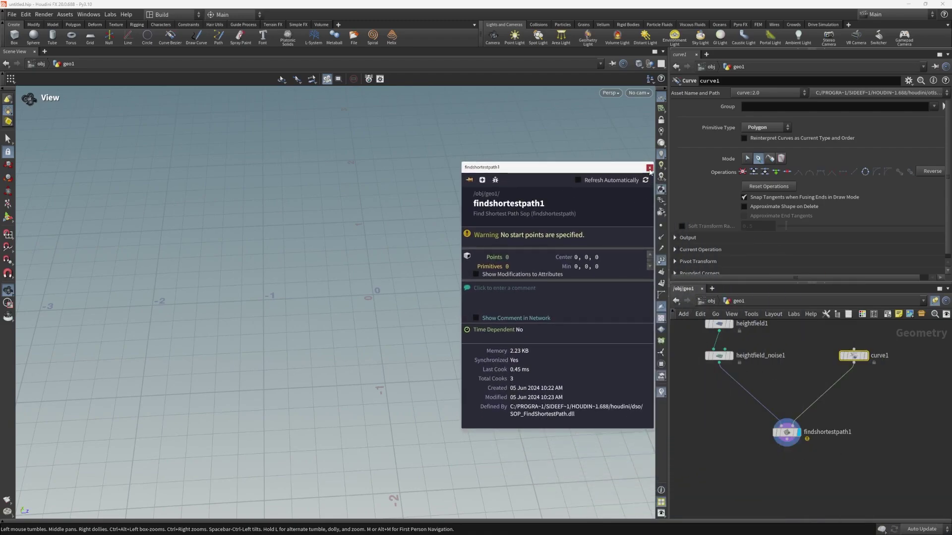
pyautogui.click(649, 168)
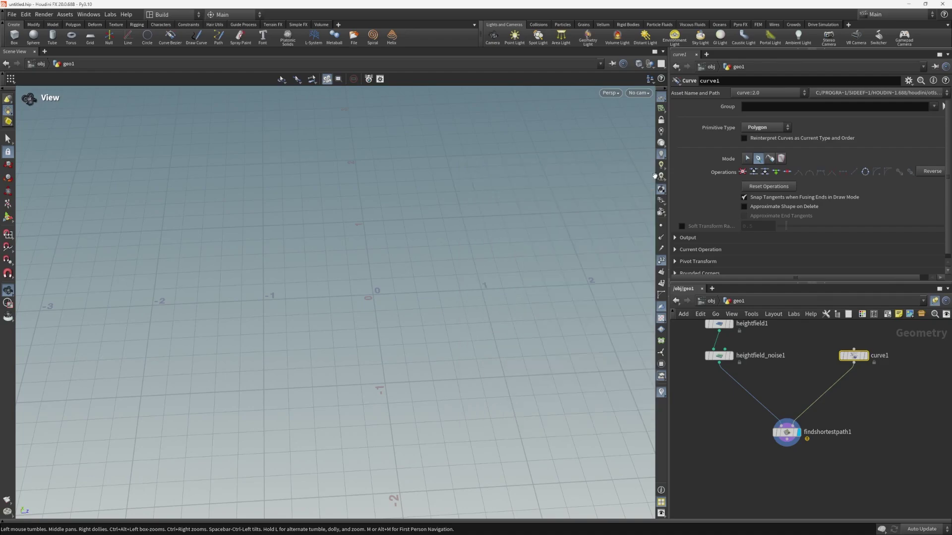
pyautogui.click(786, 432)
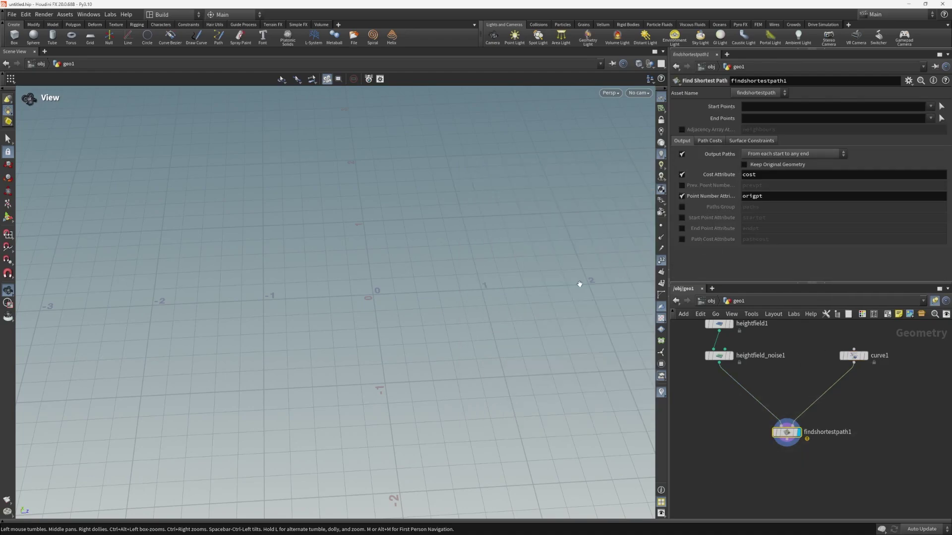
pyautogui.click(754, 107)
pyautogui.write('0')
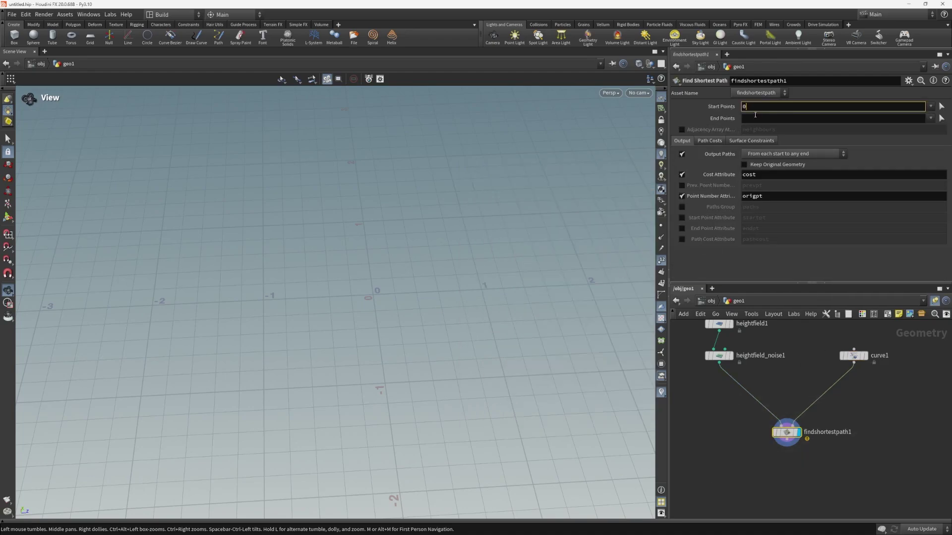
pyautogui.press('Tab')
pyautogui.write('1')
pyautogui.press('Return')
# - Examine the Find Shortest Path output and info, and inspect the HeightField Noise terrain that feeds it
pyautogui.moveTo(404, 313); pyautogui.dragTo(411, 396)
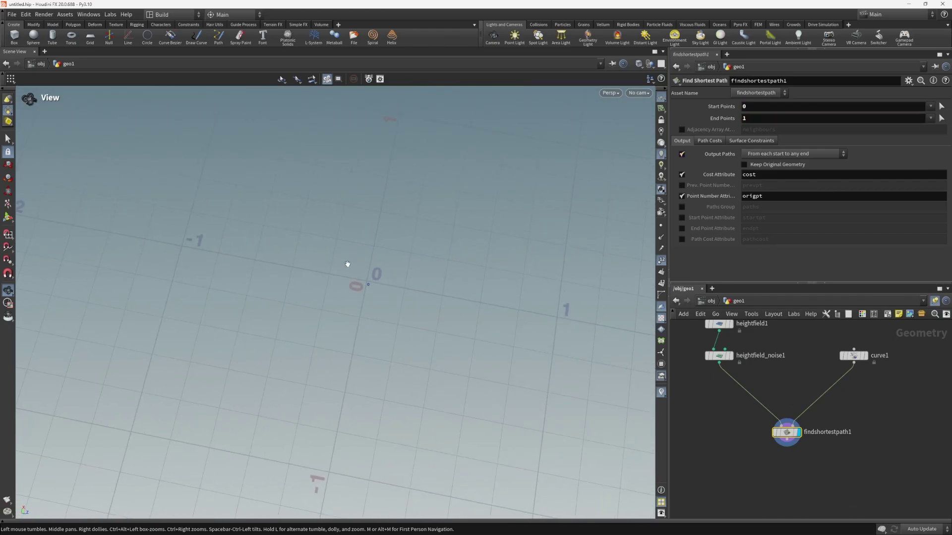
pyautogui.moveTo(347, 264); pyautogui.dragTo(459, 237)
pyautogui.click(765, 433)
pyautogui.click(792, 374)
pyautogui.moveTo(772, 388); pyautogui.dragTo(788, 407, button='middle')
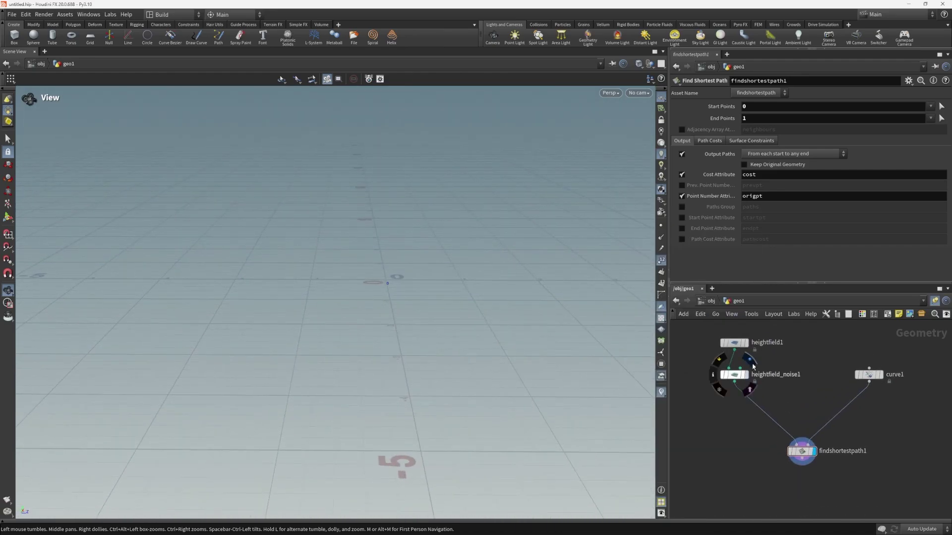
pyautogui.click(745, 375)
pyautogui.moveTo(133, 293); pyautogui.dragTo(436, 344)
pyautogui.moveTo(435, 344); pyautogui.dragTo(416, 273, button='middle')
pyautogui.moveTo(351, 266); pyautogui.dragTo(323, 273, button='right')
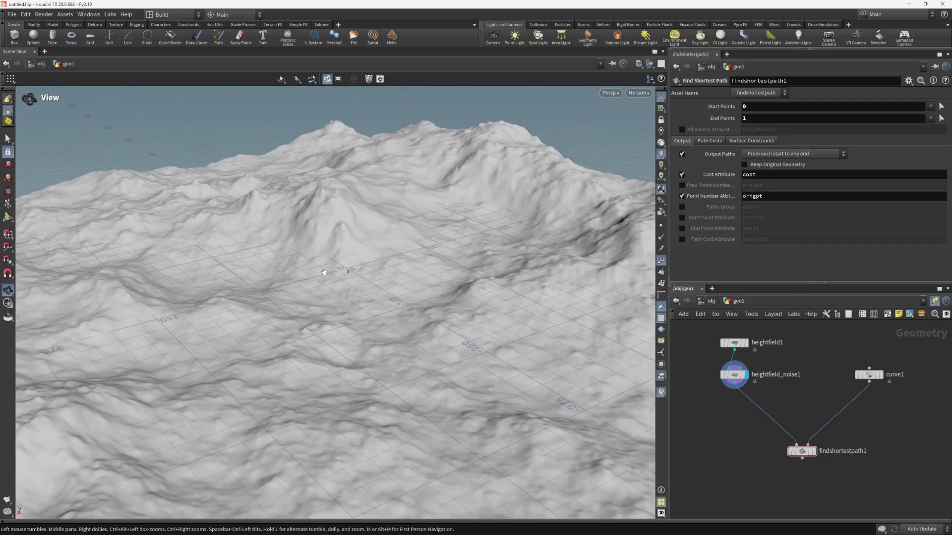
pyautogui.moveTo(388, 263); pyautogui.dragTo(319, 274, button='right')
pyautogui.moveTo(319, 274); pyautogui.dragTo(354, 250)
# - Insert a Convert HeightField node between HeightField Noise and Find Shortest Path and display it
pyautogui.moveTo(807, 411); pyautogui.dragTo(778, 375, button='middle')
pyautogui.press('Tab')
pyautogui.write('conv')
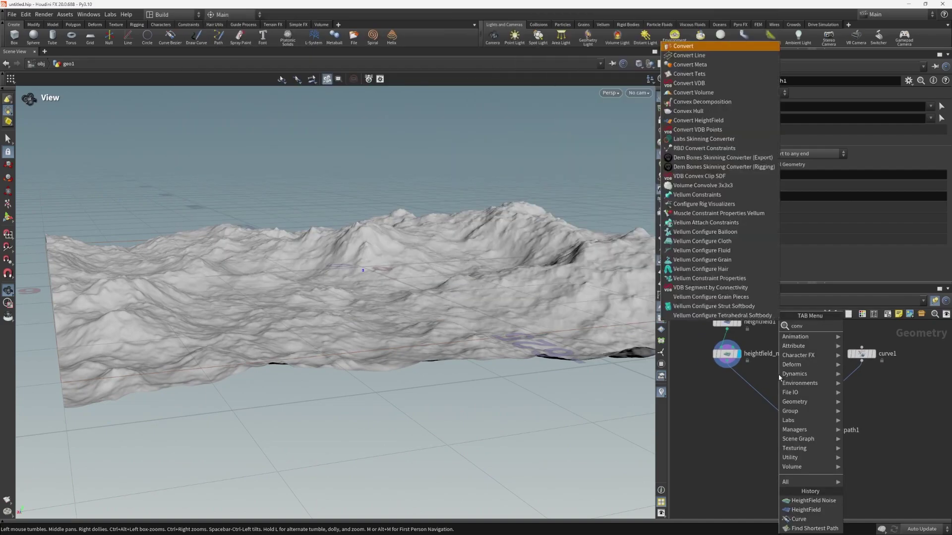
pyautogui.write('ert hf')
pyautogui.press('Return')
pyautogui.click(753, 384)
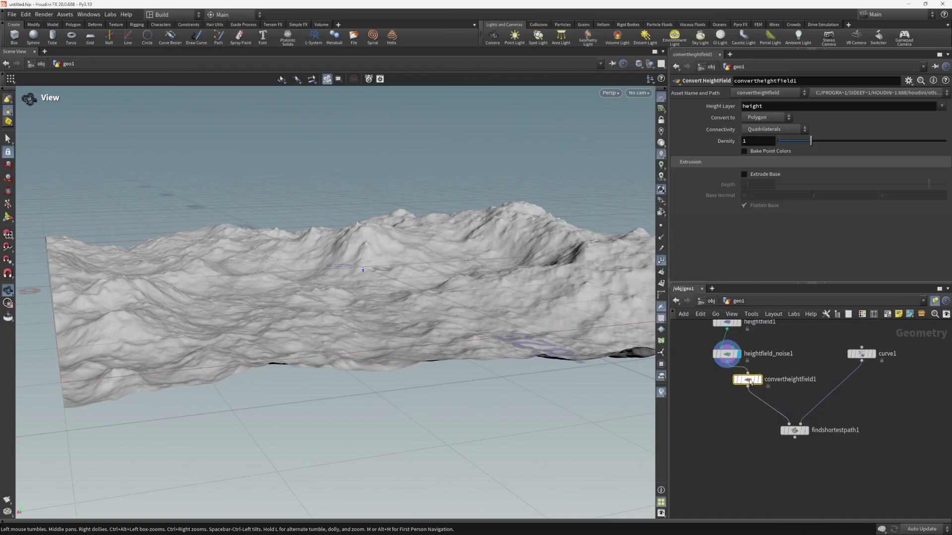
pyautogui.click(758, 382)
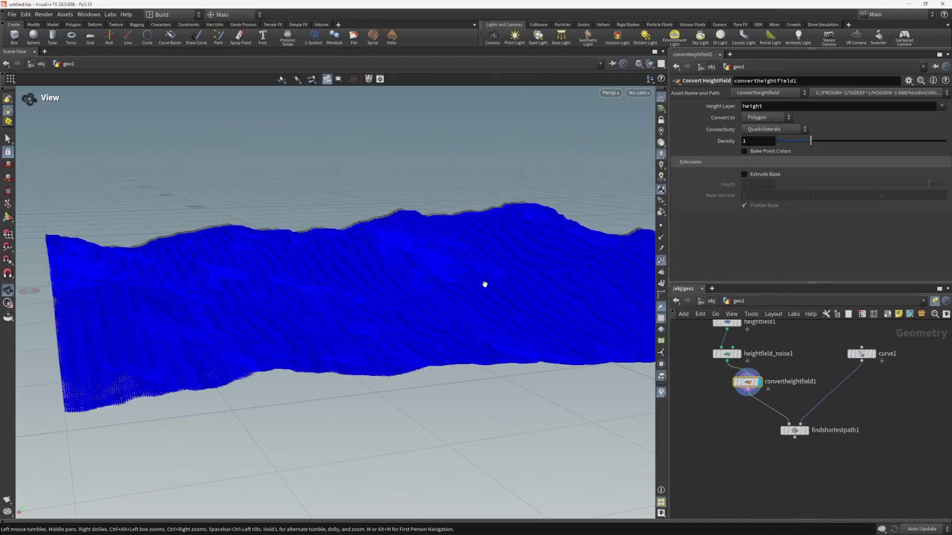
# - Turn off point numbers and inspect the converted polygon mesh up close
pyautogui.scroll(5, 554, 274)
pyautogui.click(662, 262)
pyautogui.moveTo(501, 289); pyautogui.dragTo(400, 323)
pyautogui.scroll(5, 399, 340)
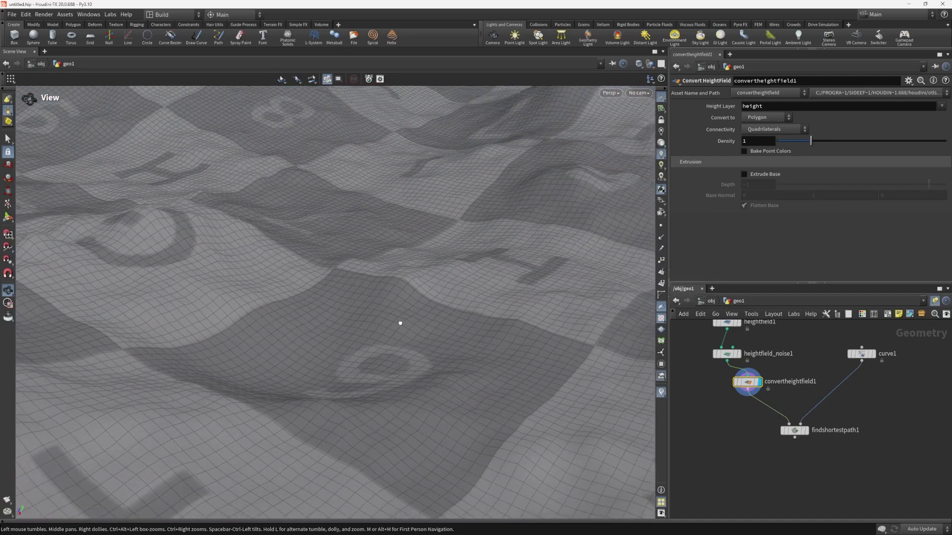
# - Display the output of the Find Shortest Path node
pyautogui.moveTo(886, 416); pyautogui.dragTo(854, 381, button='middle')
pyautogui.click(771, 396)
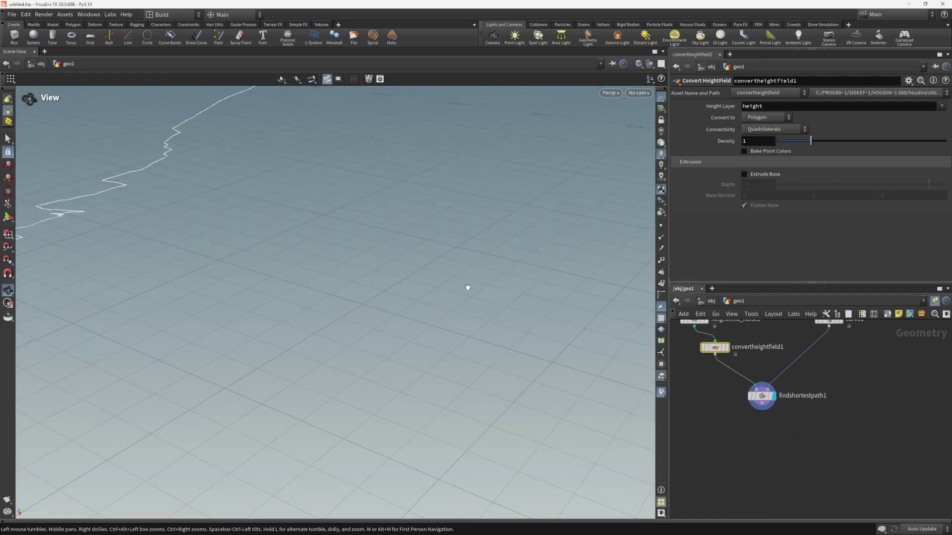
# - Frame the path in the viewport and enable Keep Original Geometry on the Find Shortest Path node
pyautogui.press('f')
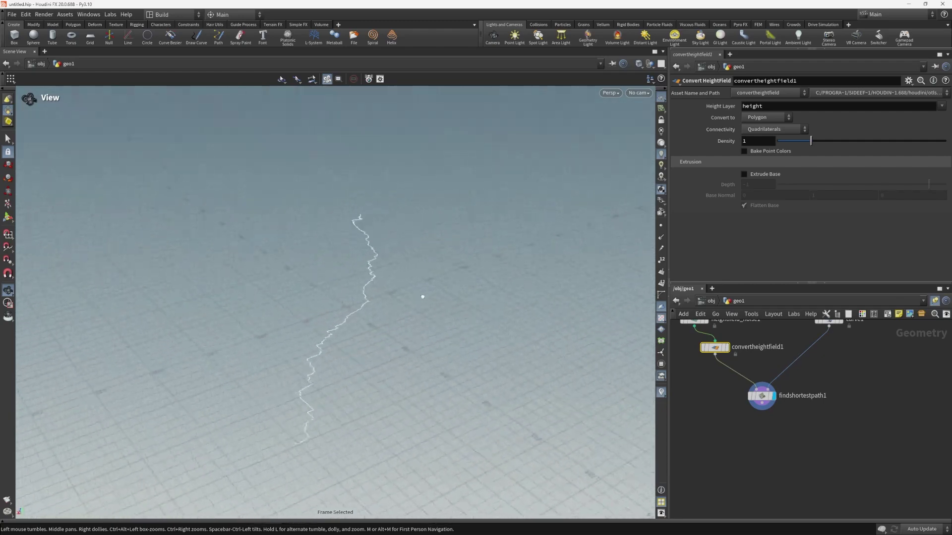
pyautogui.click(761, 395)
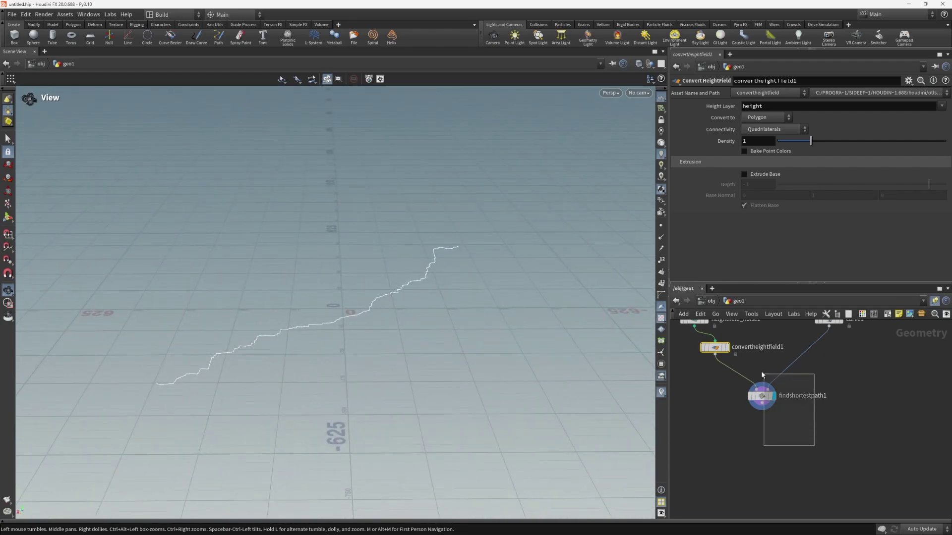
pyautogui.click(743, 164)
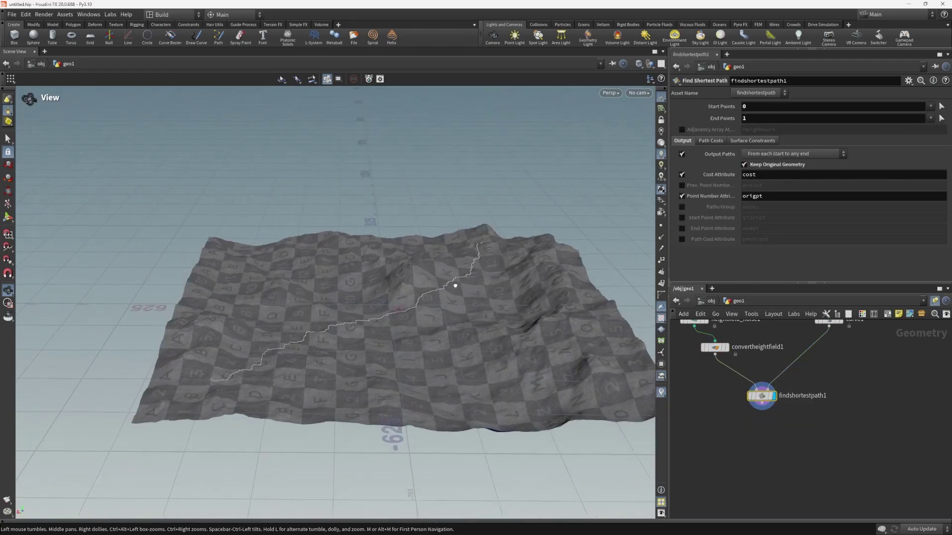
# - Examine how the path runs across the terrain in the perspective and top views
pyautogui.moveTo(305, 266); pyautogui.dragTo(403, 267, button='right')
pyautogui.moveTo(462, 252); pyautogui.dragTo(148, 274)
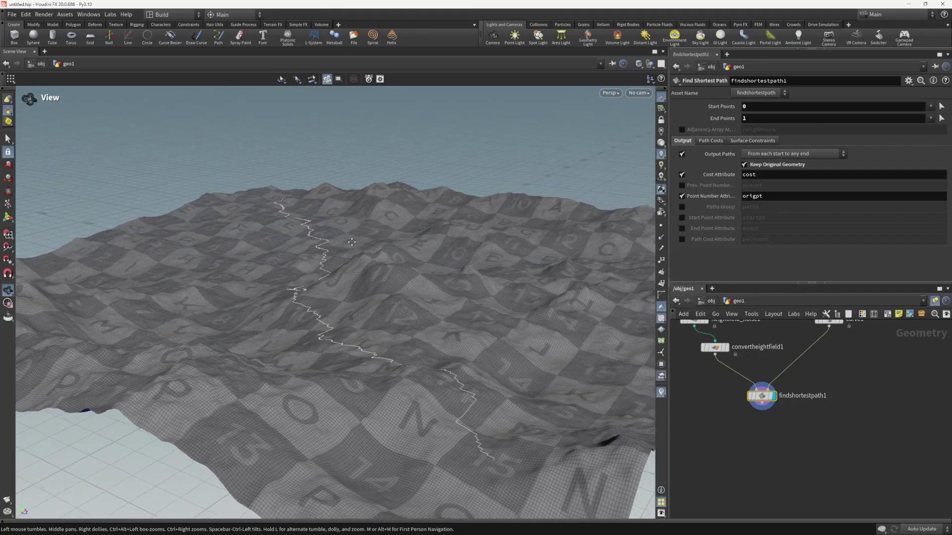
pyautogui.moveTo(331, 232); pyautogui.dragTo(489, 192)
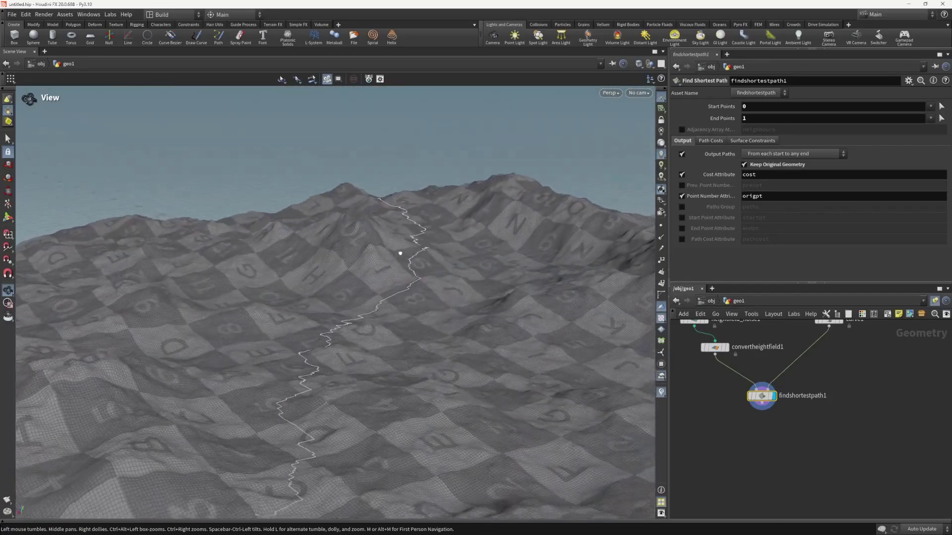
pyautogui.moveTo(413, 267); pyautogui.dragTo(323, 316)
pyautogui.hotkey('space', '2')
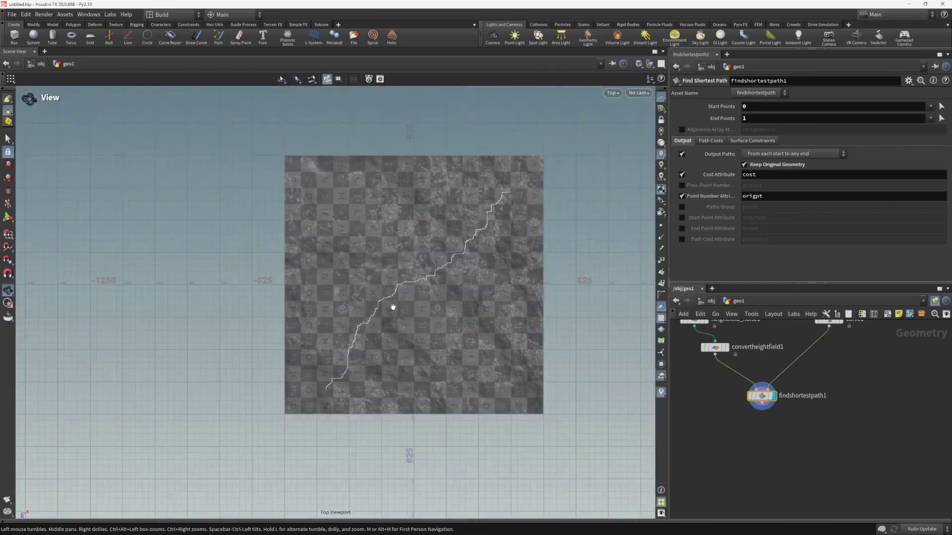
pyautogui.moveTo(391, 306); pyautogui.dragTo(892, 199, button='right')
pyautogui.moveTo(251, 373); pyautogui.dragTo(331, 278, button='middle')
pyautogui.moveTo(282, 516)
pyautogui.mouseDown(button='middle')
pyautogui.moveTo(351, 386)
pyautogui.moveTo(427, 302)
pyautogui.moveTo(419, 187)
pyautogui.moveTo(374, 305)
pyautogui.moveTo(391, 280)
pyautogui.moveTo(364, 327)
pyautogui.mouseUp(button='middle')
pyautogui.moveTo(394, 358); pyautogui.dragTo(340, 337, button='middle')
pyautogui.hotkey('space', '1')
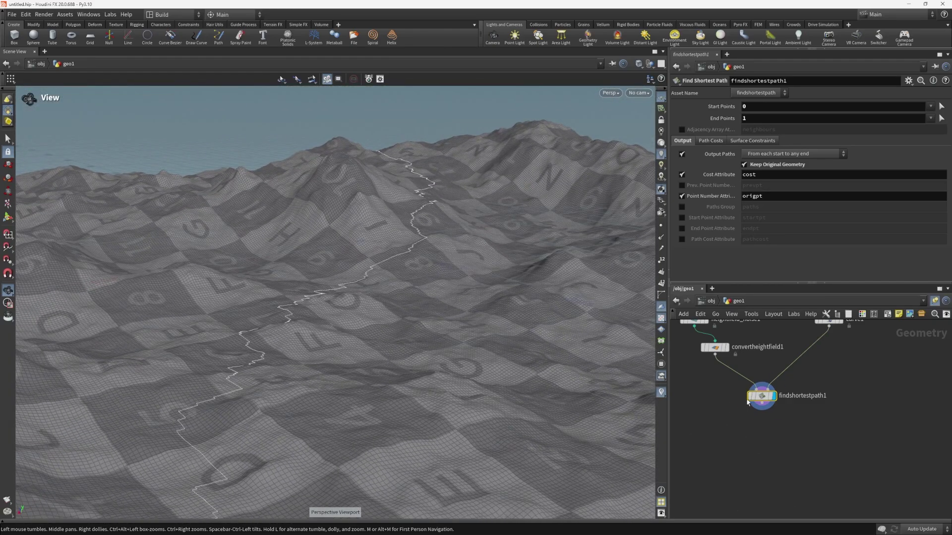
# - Add a Remesh node and feed it from the Convert HeightField output
pyautogui.press('Tab')
pyautogui.write('remesh')
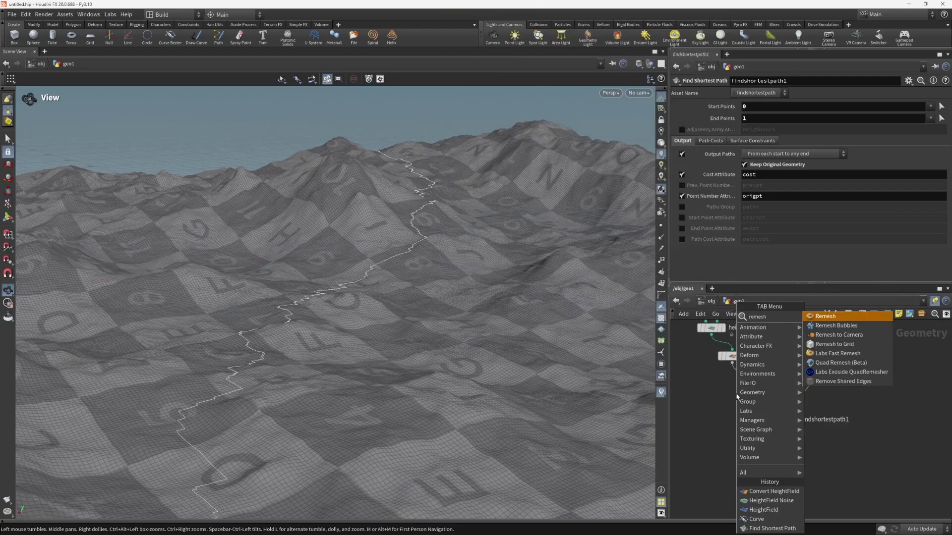
pyautogui.press('Return')
pyautogui.click(734, 397)
pyautogui.moveTo(732, 365); pyautogui.dragTo(727, 395)
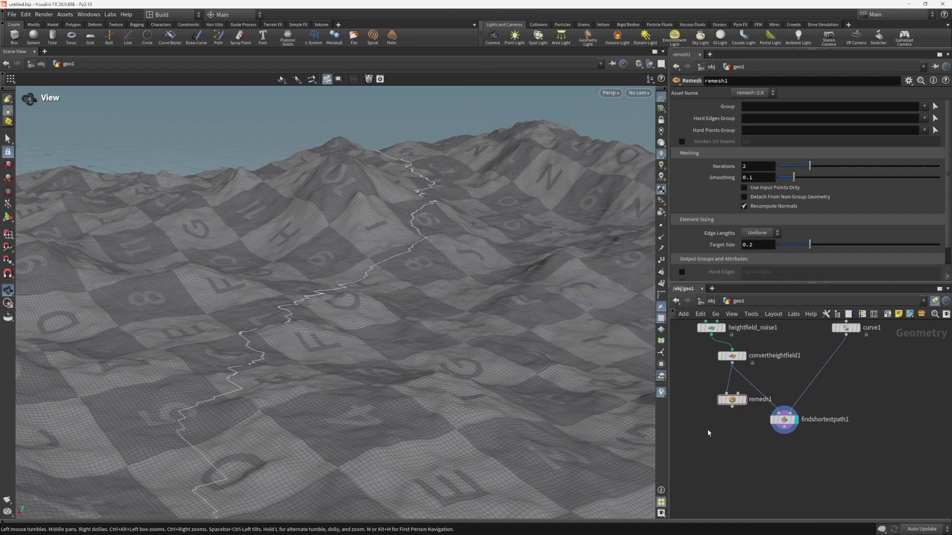
pyautogui.moveTo(718, 462); pyautogui.dragTo(748, 388)
pyautogui.moveTo(733, 430)
pyautogui.mouseDown()
pyautogui.moveTo(752, 387)
pyautogui.moveTo(728, 415)
pyautogui.mouseUp()
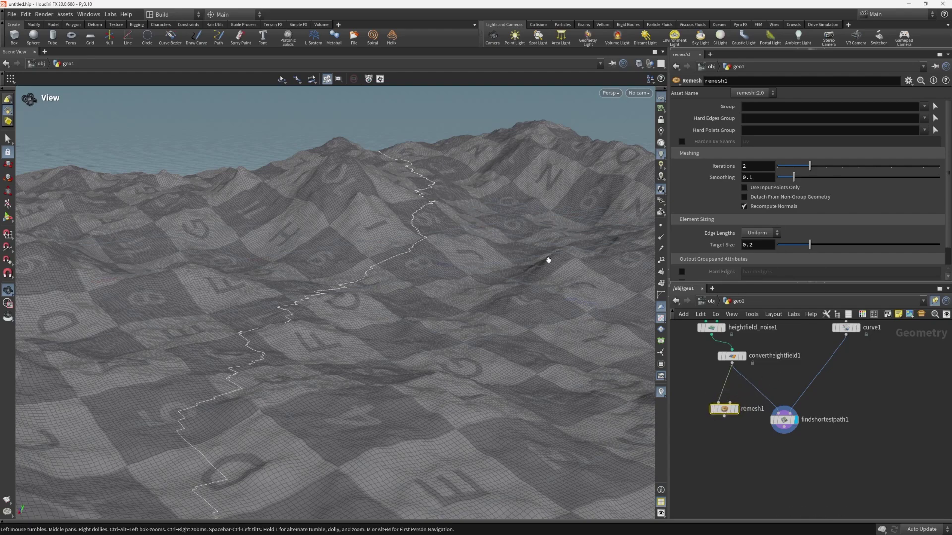
# - Set the Remesh node's Edge Lengths to Adaptive with a Relative Density of 1
pyautogui.click(770, 239)
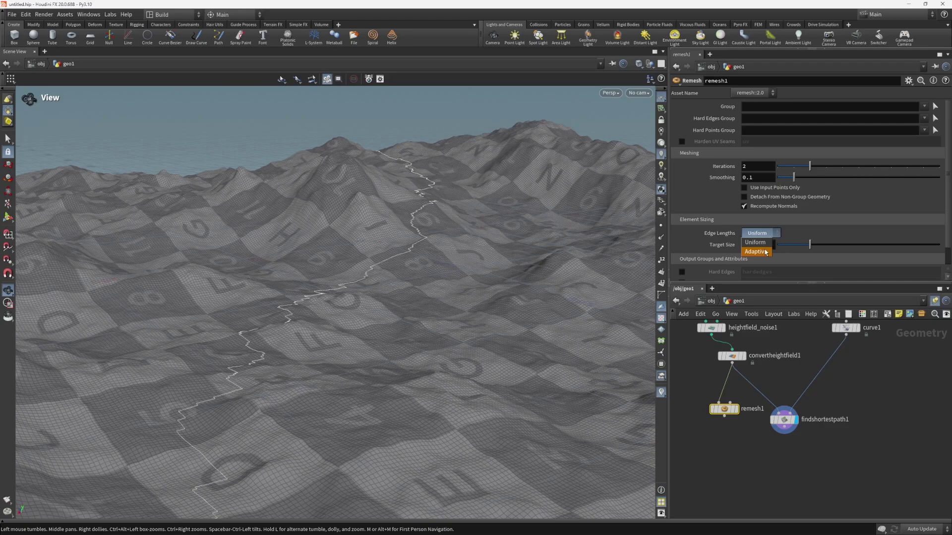
pyautogui.click(763, 252)
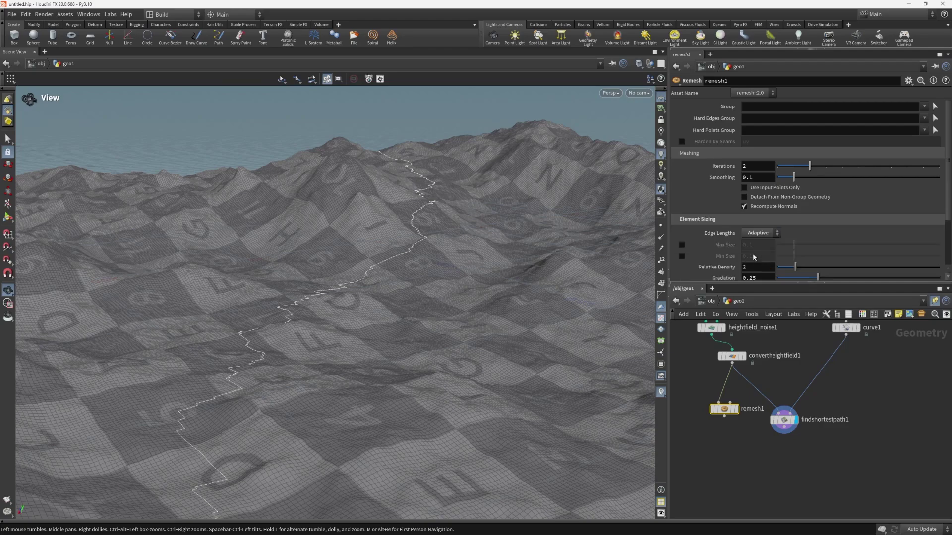
pyautogui.scroll(-3, 753, 253)
pyautogui.moveTo(407, 270); pyautogui.dragTo(506, 253, button='middle')
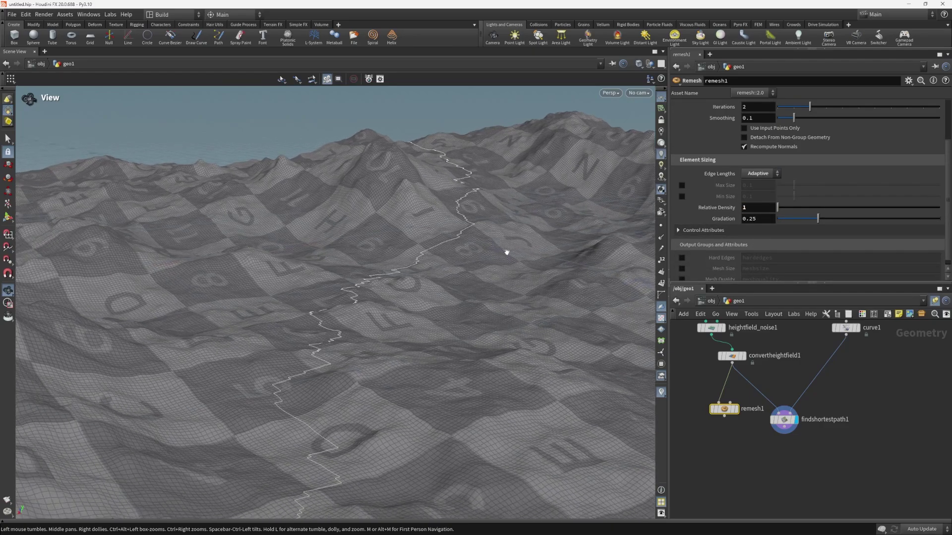
# - Display the Remesh node's output and inspect the triangulated terrain mesh
pyautogui.moveTo(743, 397)
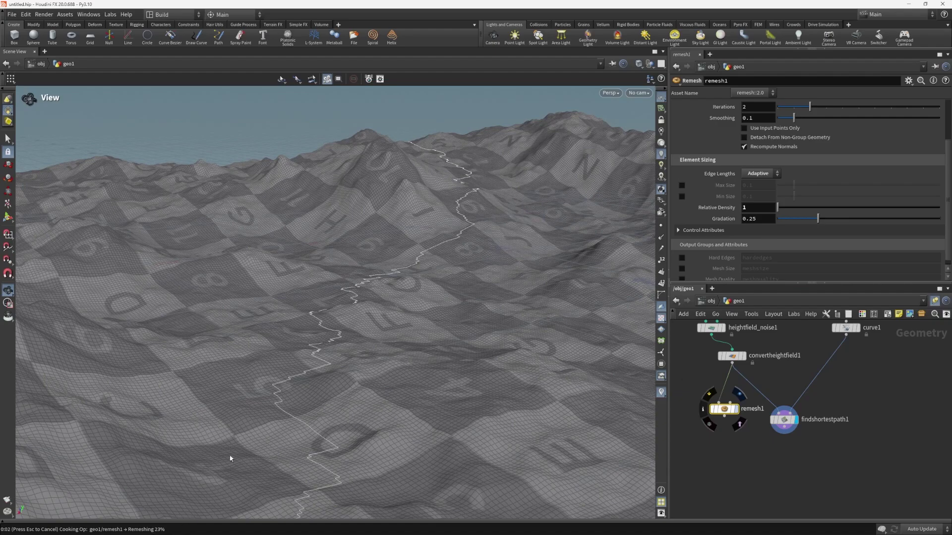
pyautogui.moveTo(408, 307); pyautogui.dragTo(389, 313)
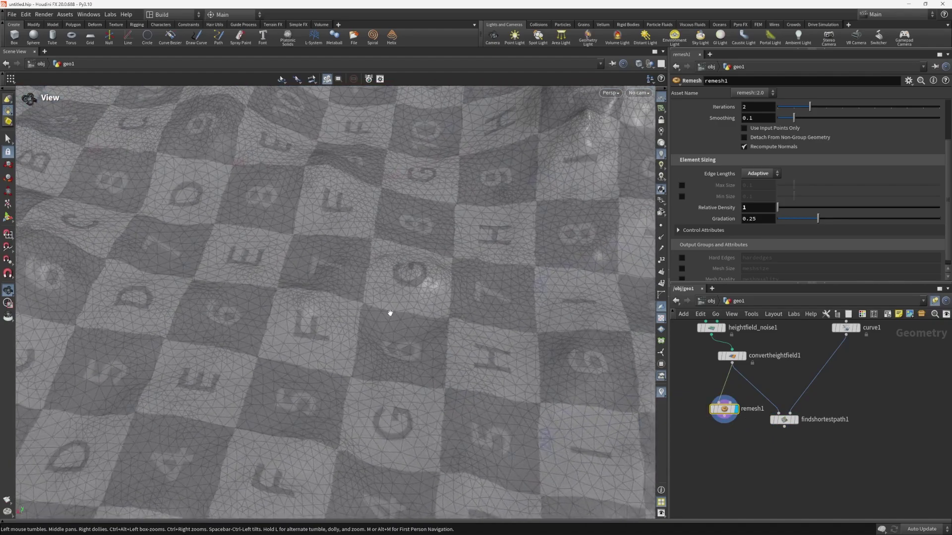
pyautogui.moveTo(389, 312); pyautogui.dragTo(344, 316, button='right')
pyautogui.moveTo(343, 315); pyautogui.dragTo(488, 241)
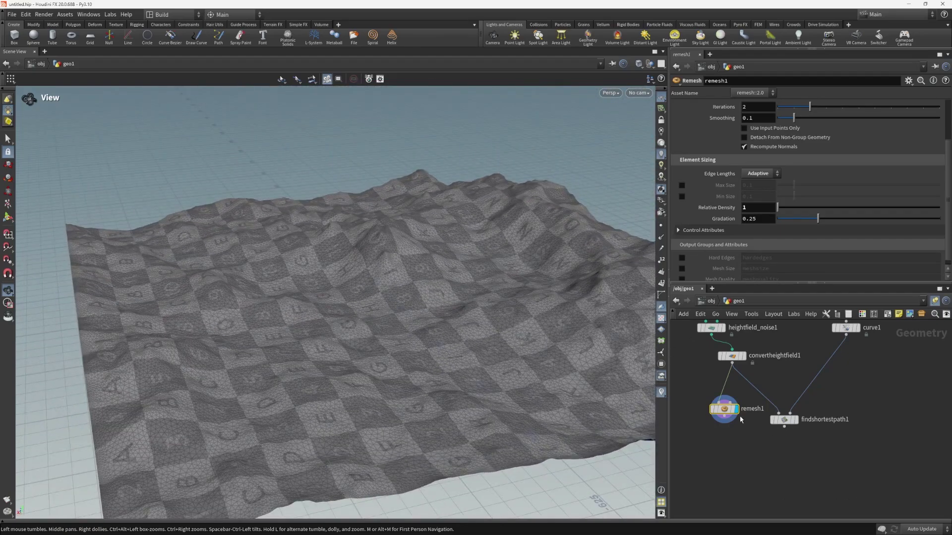
# - Insert the Remesh node between Convert HeightField and Find Shortest Path, and display the Find Shortest Path output
pyautogui.moveTo(724, 415); pyautogui.dragTo(752, 396)
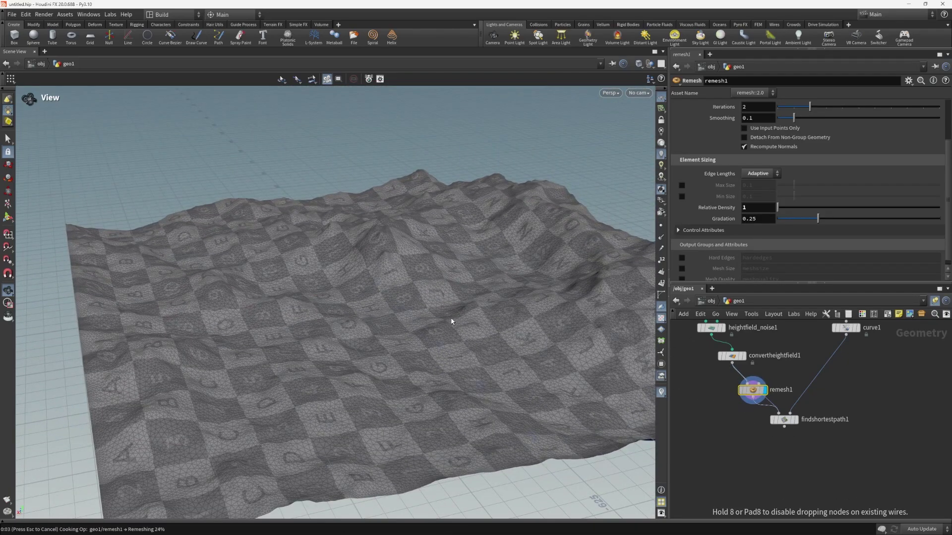
pyautogui.moveTo(802, 412)
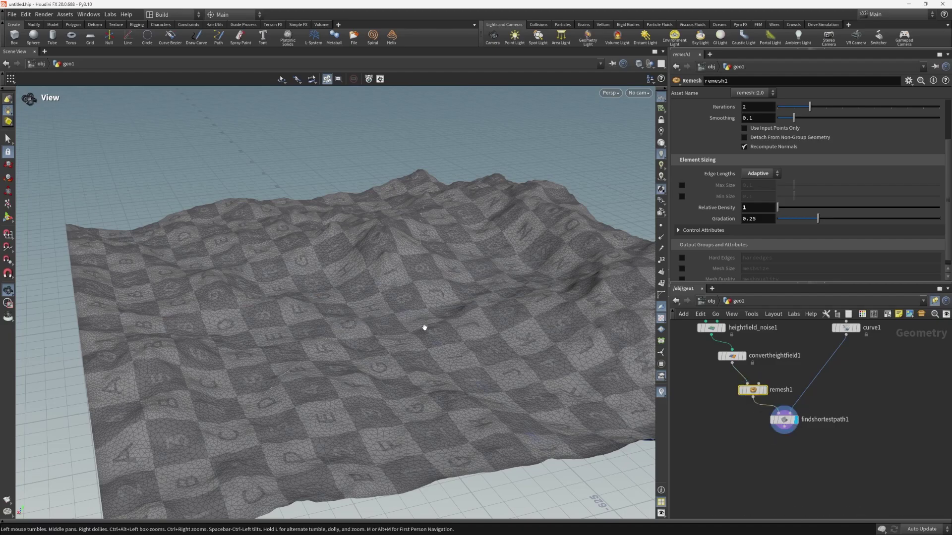
# - Examine the shortest path along the remeshed terrain up close and from several angles
pyautogui.moveTo(425, 328); pyautogui.dragTo(359, 391)
pyautogui.moveTo(359, 391); pyautogui.dragTo(520, 255, button='right')
pyautogui.moveTo(520, 255); pyautogui.dragTo(403, 312)
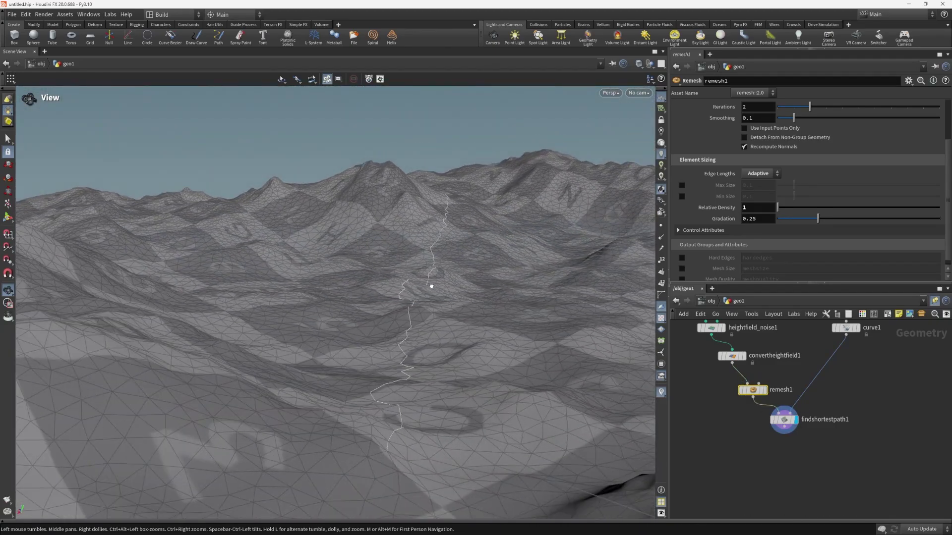
pyautogui.moveTo(393, 399); pyautogui.dragTo(308, 474)
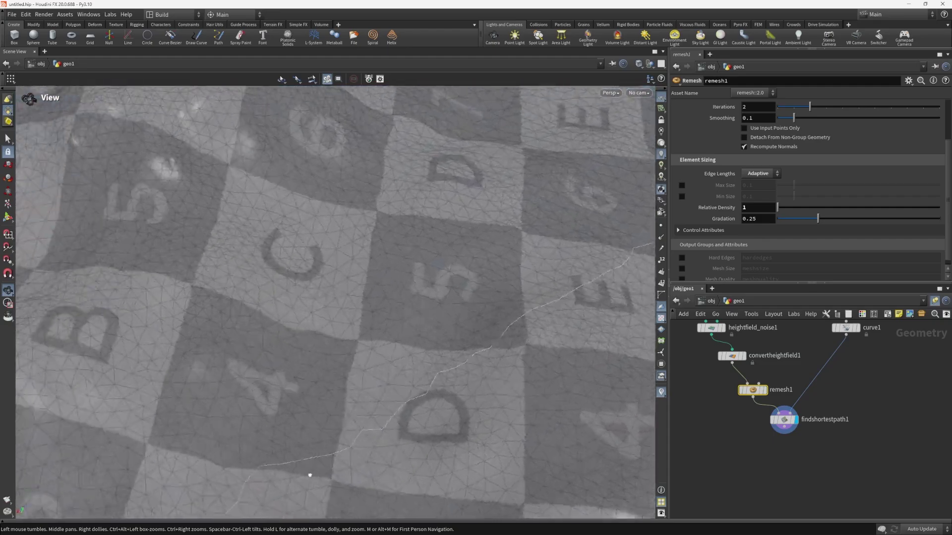
pyautogui.moveTo(637, 238); pyautogui.dragTo(342, 287, button='middle')
pyautogui.moveTo(535, 303); pyautogui.dragTo(367, 267)
pyautogui.moveTo(347, 328); pyautogui.dragTo(481, 351)
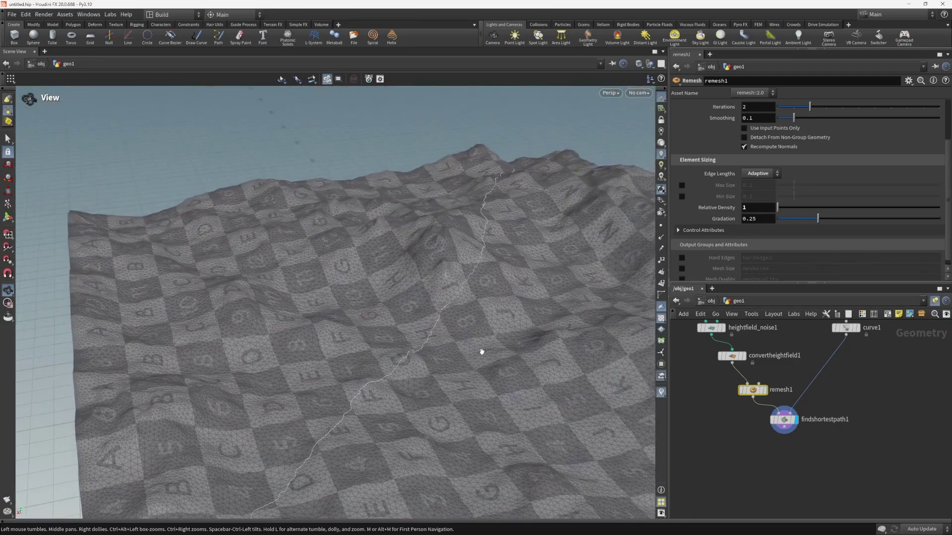
pyautogui.moveTo(538, 327); pyautogui.dragTo(506, 325)
# - Turn off Keep Original Geometry on the Find Shortest Path node and review its available Output Paths options
pyautogui.moveTo(805, 436); pyautogui.dragTo(778, 401, button='middle')
pyautogui.moveTo(749, 384); pyautogui.dragTo(756, 399)
pyautogui.moveTo(551, 268); pyautogui.dragTo(515, 273)
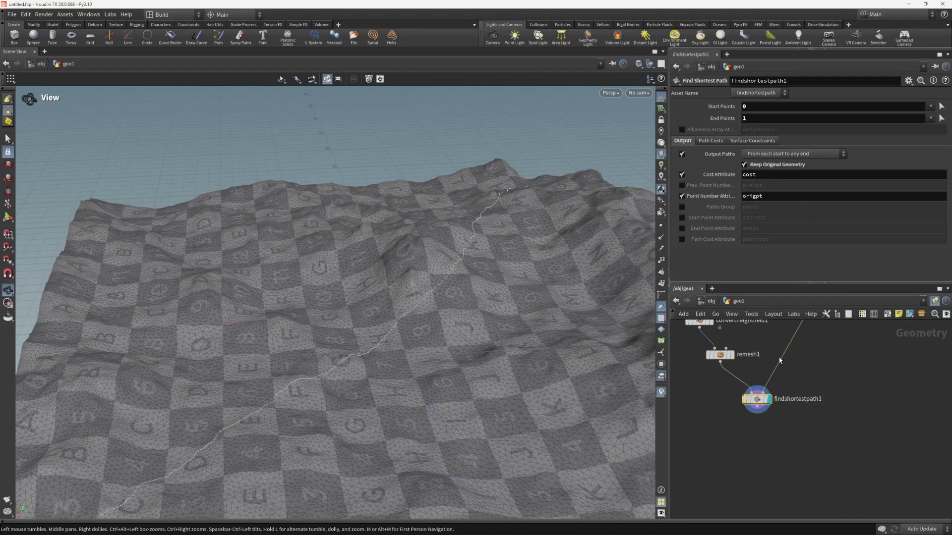
pyautogui.click(744, 164)
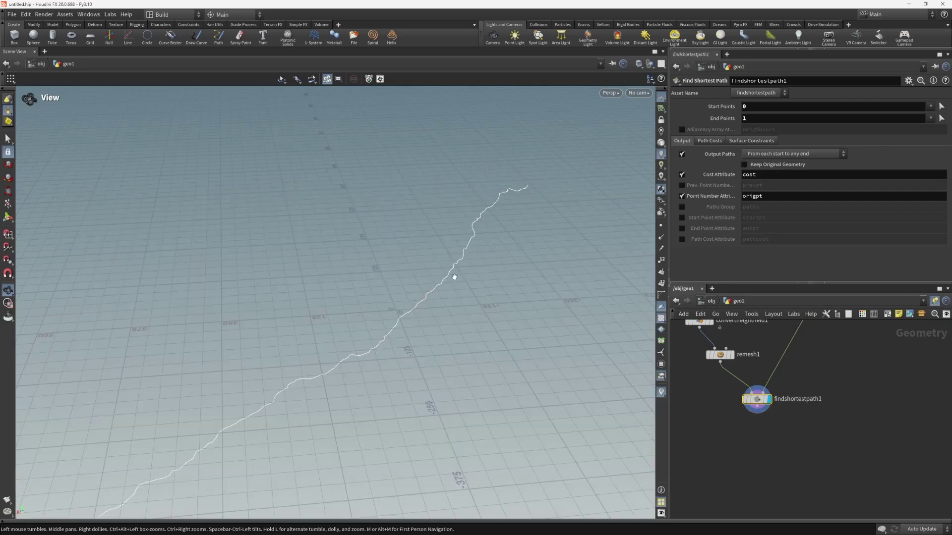
pyautogui.moveTo(453, 274); pyautogui.dragTo(531, 274)
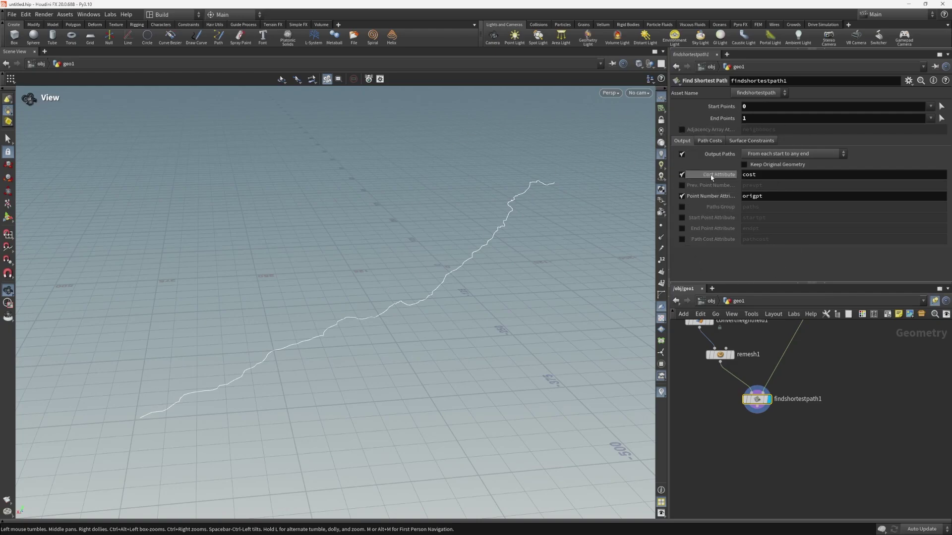
pyautogui.moveTo(562, 190)
pyautogui.mouseDown(button='right')
pyautogui.moveTo(512, 195)
pyautogui.moveTo(555, 188)
pyautogui.mouseUp(button='right')
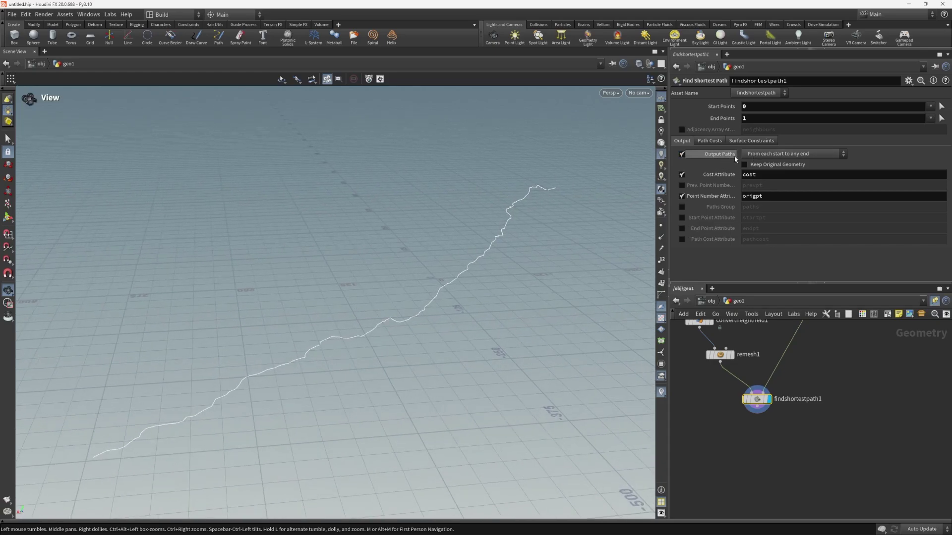
pyautogui.click(799, 158)
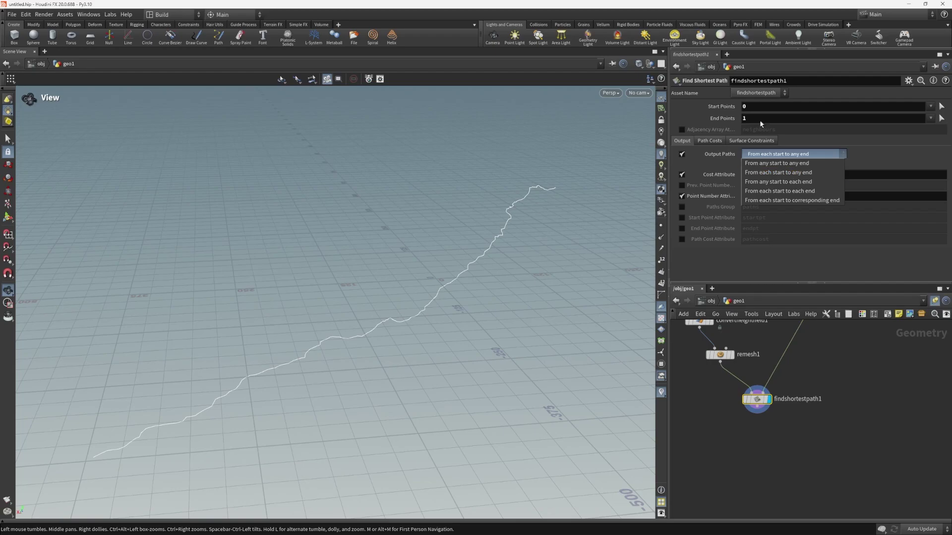
pyautogui.click(718, 107)
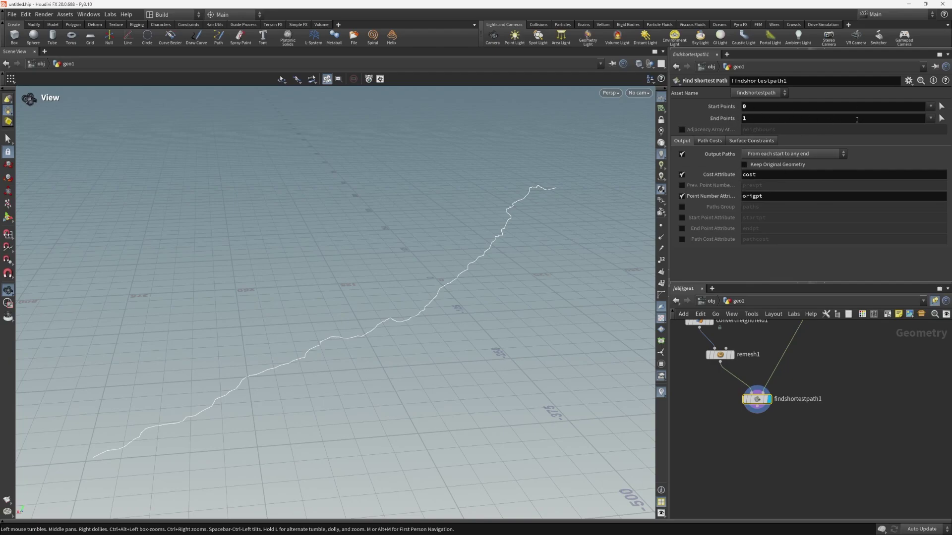
# - Disconnect the curve from Find Shortest Path and add a Scatter node fed by the Remesh output
pyautogui.moveTo(847, 382); pyautogui.dragTo(815, 395, button='middle')
pyautogui.press('Tab')
pyautogui.write('scatt')
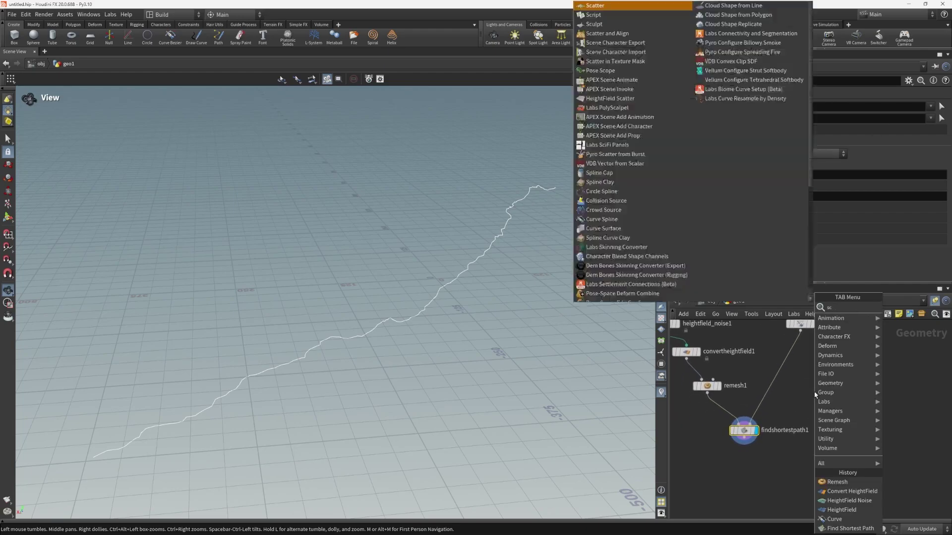
pyautogui.press('Return')
pyautogui.click(840, 404)
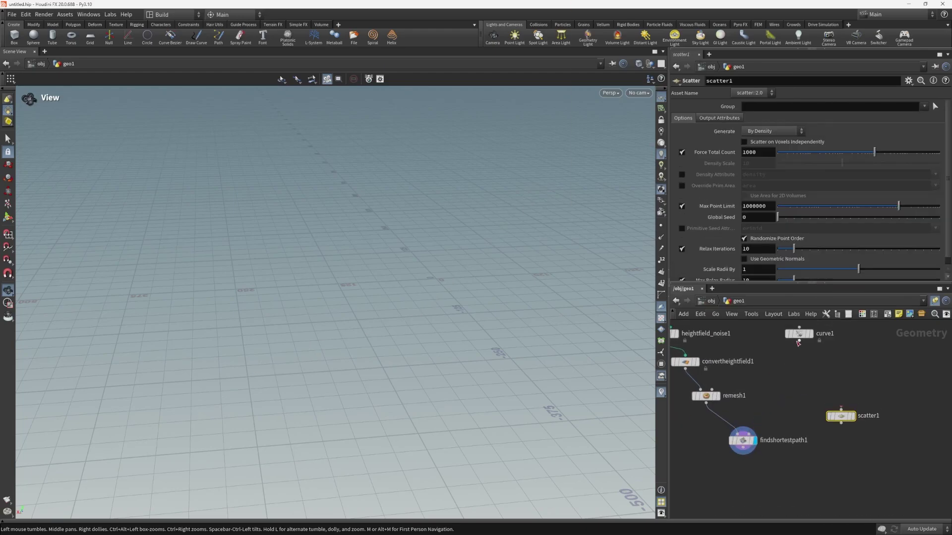
pyautogui.moveTo(842, 417); pyautogui.dragTo(806, 373)
pyautogui.moveTo(746, 408); pyautogui.dragTo(759, 398, button='middle')
pyautogui.moveTo(721, 394); pyautogui.dragTo(816, 355)
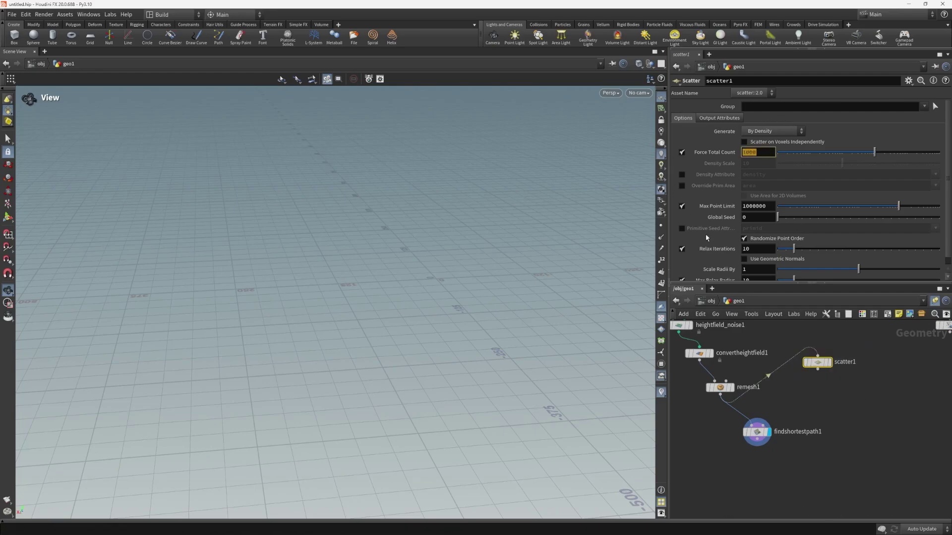
# - Set the Scatter node's Force Total Count to 10 and connect it to the second input of Find Shortest Path
pyautogui.write('10')
pyautogui.press('Return')
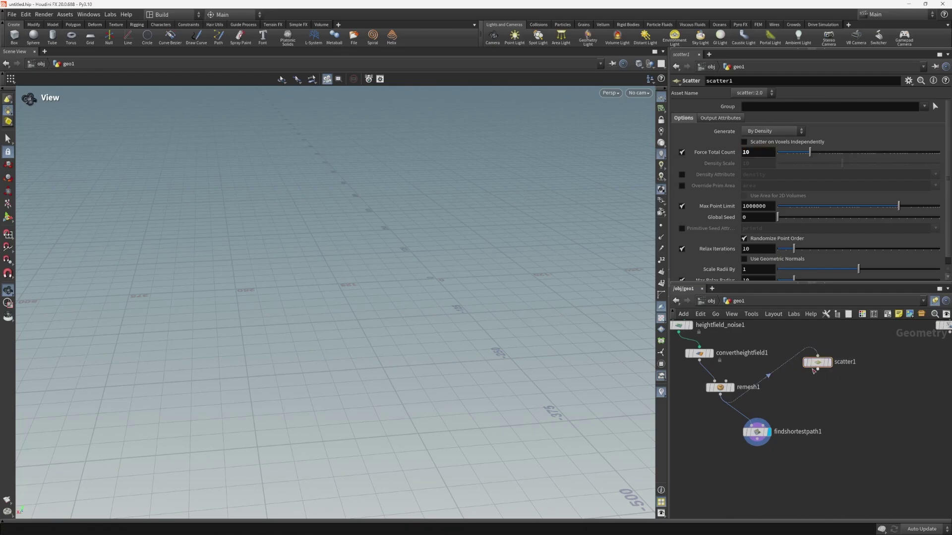
pyautogui.moveTo(817, 368); pyautogui.dragTo(765, 420)
pyautogui.moveTo(585, 257); pyautogui.dragTo(471, 262)
pyautogui.moveTo(841, 412); pyautogui.dragTo(761, 454)
pyautogui.moveTo(511, 285); pyautogui.dragTo(548, 293)
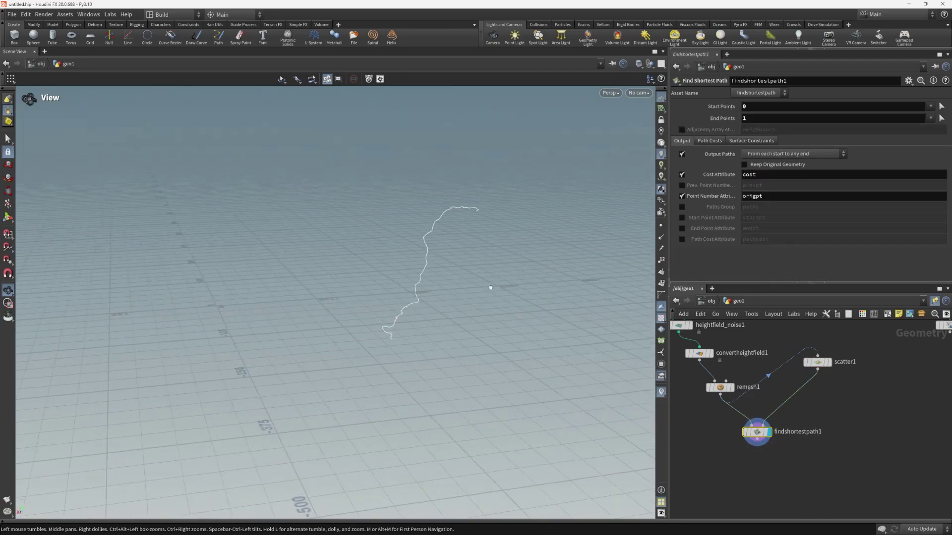
pyautogui.moveTo(488, 287); pyautogui.dragTo(425, 315)
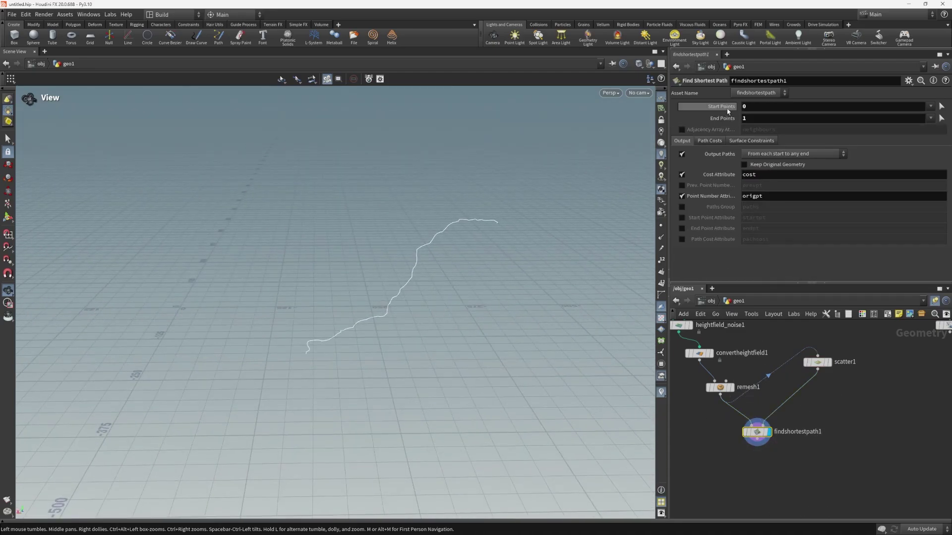
# - Insert a Group Create node between the Scatter node and the second input of Find Shortest Path
pyautogui.moveTo(735, 119)
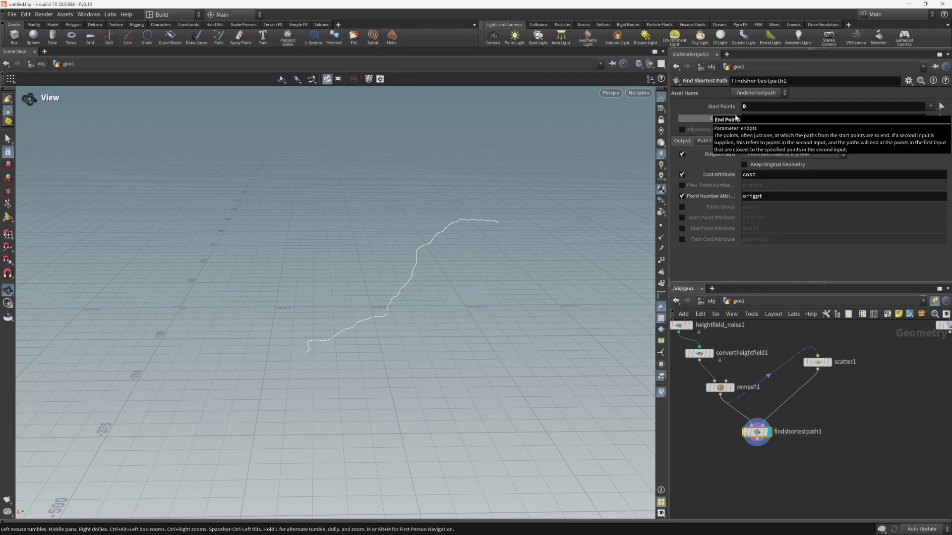
pyautogui.press('Tab')
pyautogui.write('group')
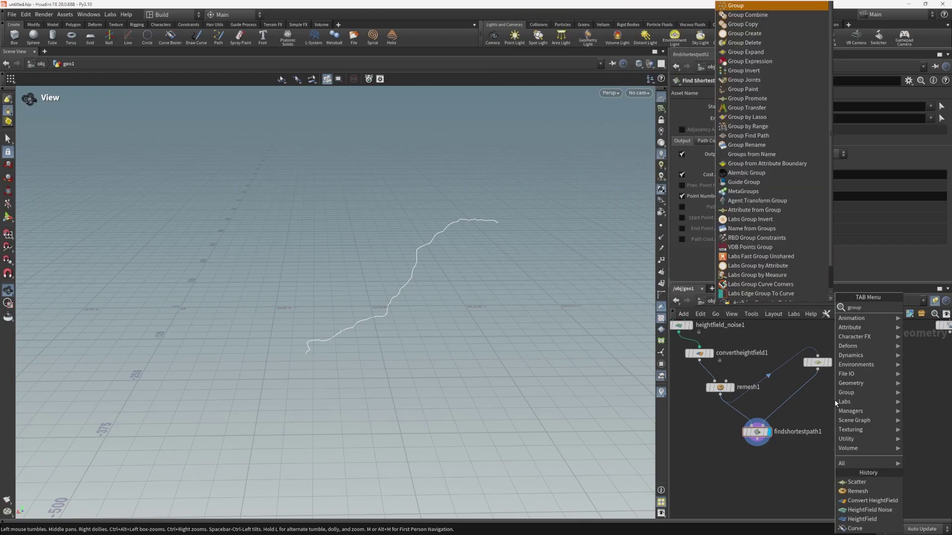
pyautogui.press('Return')
pyautogui.click(802, 410)
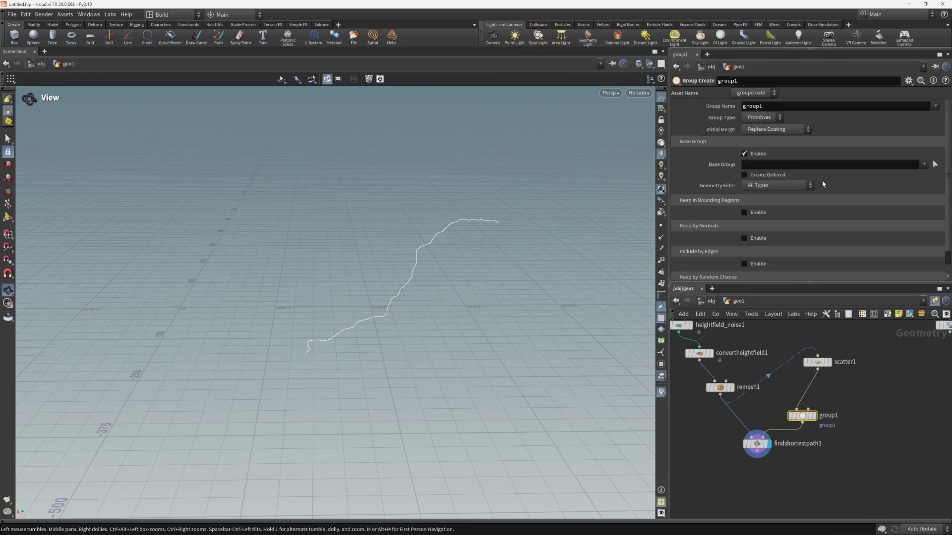
# - Name the new group start, set its Group Type to Points, and tidy the Scatter node's placement
pyautogui.doubleClick(761, 106)
pyautogui.write('start')
pyautogui.click(761, 118)
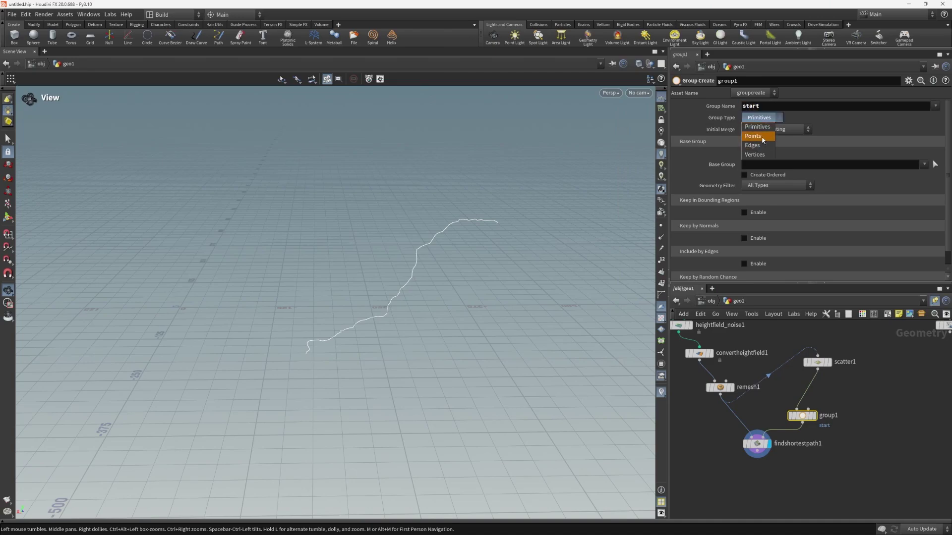
pyautogui.click(759, 131)
pyautogui.moveTo(822, 363); pyautogui.dragTo(815, 374)
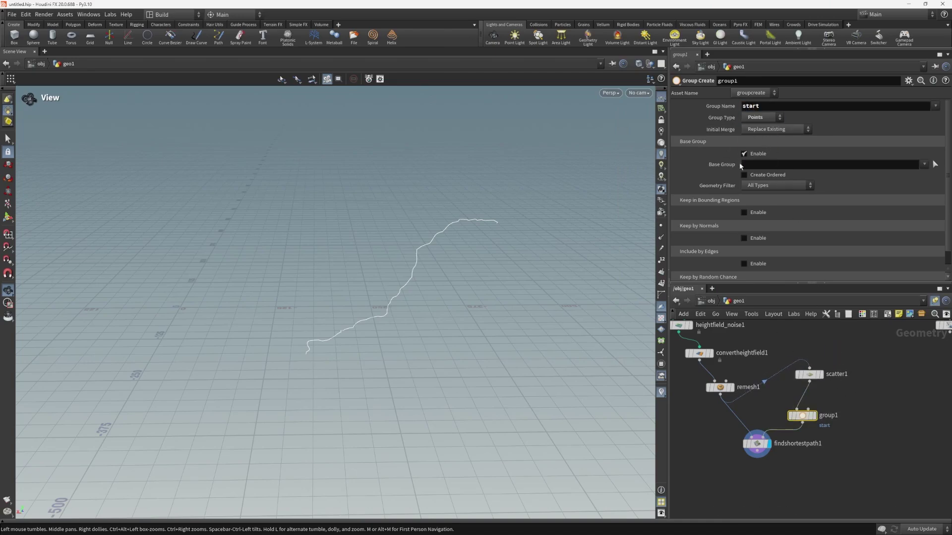
# - Display the start group node with point markers and inspect its scattered points in the viewport
pyautogui.click(812, 415)
pyautogui.moveTo(414, 319); pyautogui.dragTo(436, 212, button='middle')
pyautogui.click(660, 226)
pyautogui.moveTo(419, 268); pyautogui.dragTo(412, 231)
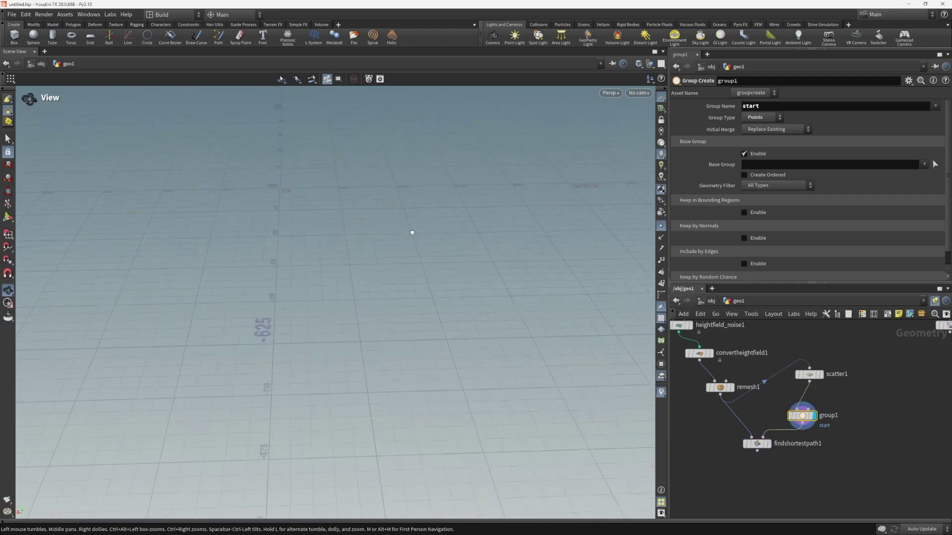
pyautogui.moveTo(412, 231); pyautogui.dragTo(415, 272, button='middle')
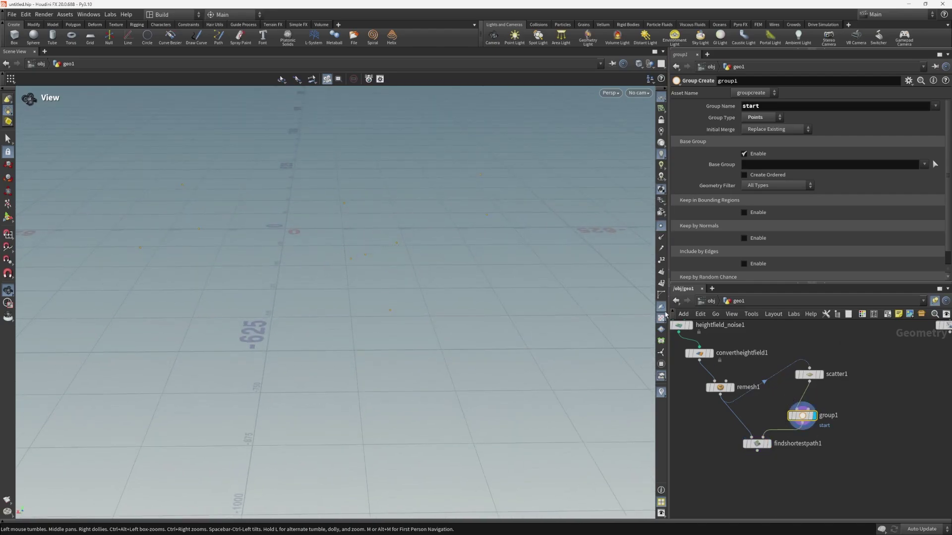
pyautogui.click(662, 225)
pyautogui.moveTo(860, 418); pyautogui.dragTo(848, 420, button='middle')
pyautogui.moveTo(792, 418); pyautogui.dragTo(780, 411)
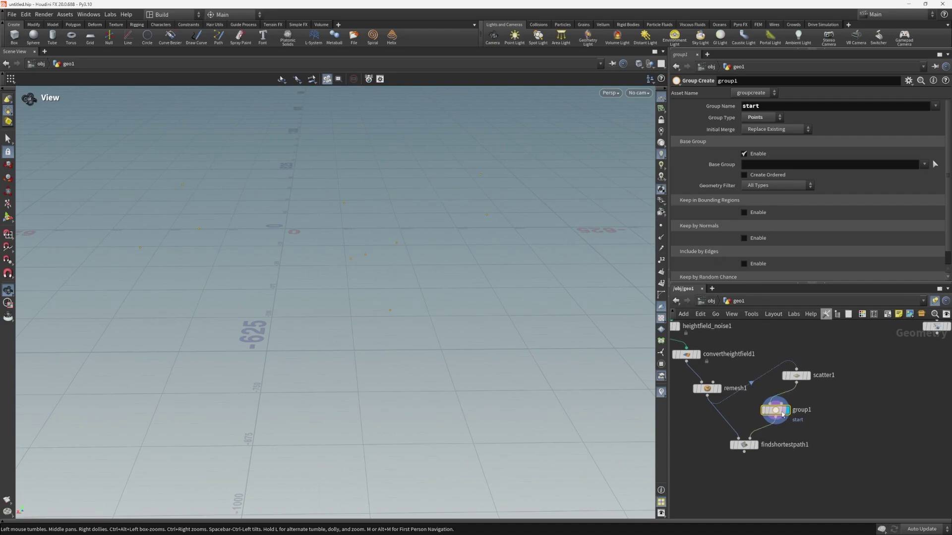
# - Duplicate the Scatter node and set the copy's Global Seed to 79
pyautogui.moveTo(866, 391); pyautogui.dragTo(852, 385, button='middle')
pyautogui.click(788, 372)
pyautogui.hotkey('ctrl', 'c')
pyautogui.hotkey('ctrl', 'v')
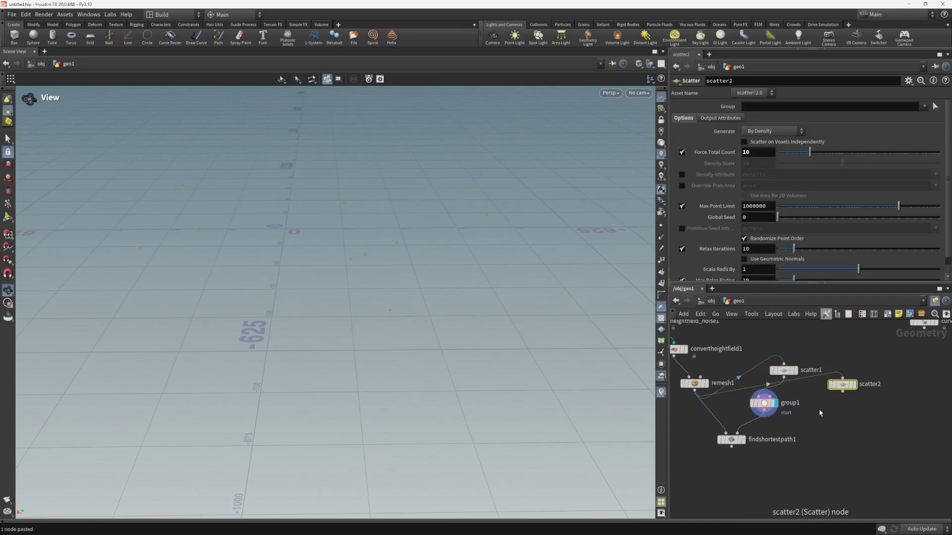
pyautogui.scroll(-1, 768, 197)
pyautogui.moveTo(777, 208); pyautogui.dragTo(905, 209)
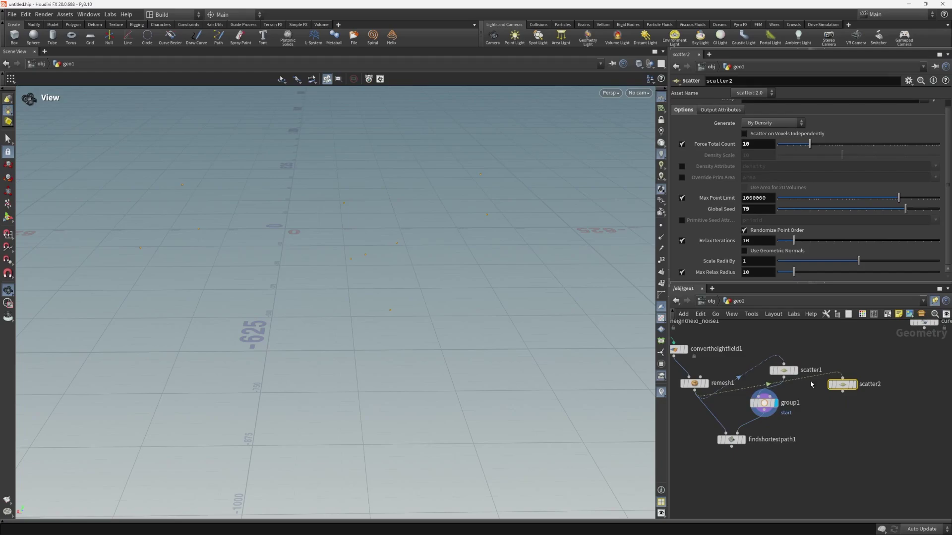
# - Template the Remesh terrain and compare the point distributions of the two Scatter nodes over it
pyautogui.click(850, 390)
pyautogui.moveTo(433, 274); pyautogui.dragTo(635, 340)
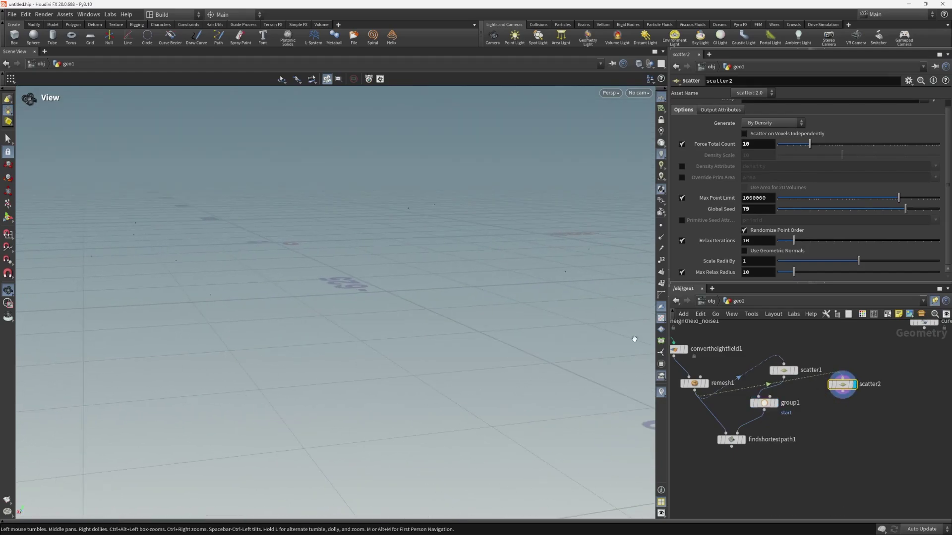
pyautogui.click(703, 388)
pyautogui.moveTo(495, 276); pyautogui.dragTo(480, 285)
pyautogui.moveTo(480, 285); pyautogui.dragTo(444, 291, button='right')
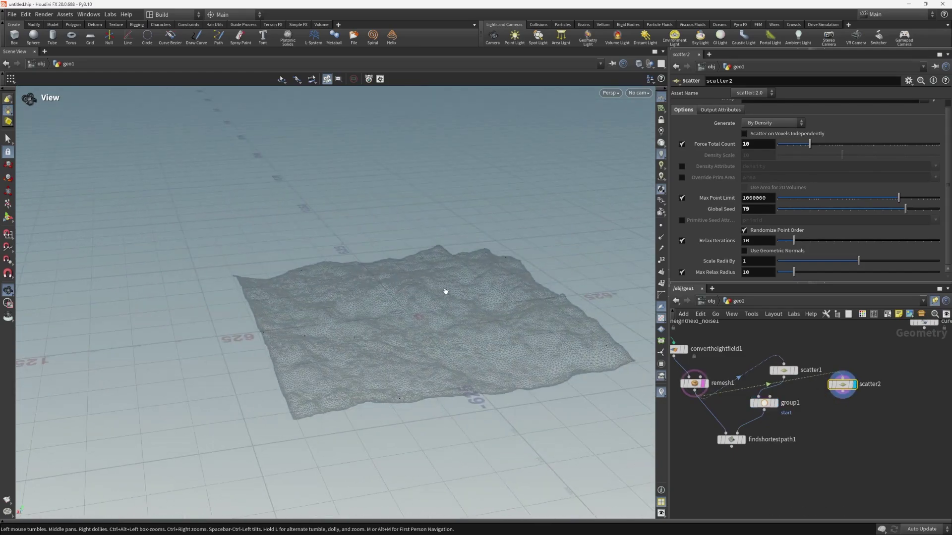
pyautogui.moveTo(444, 291); pyautogui.dragTo(426, 184)
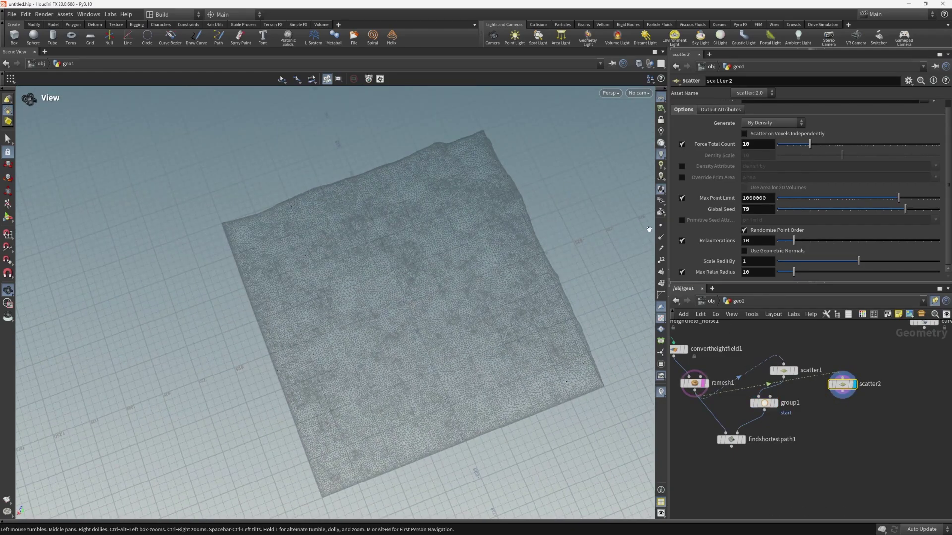
pyautogui.moveTo(474, 250); pyautogui.dragTo(453, 176)
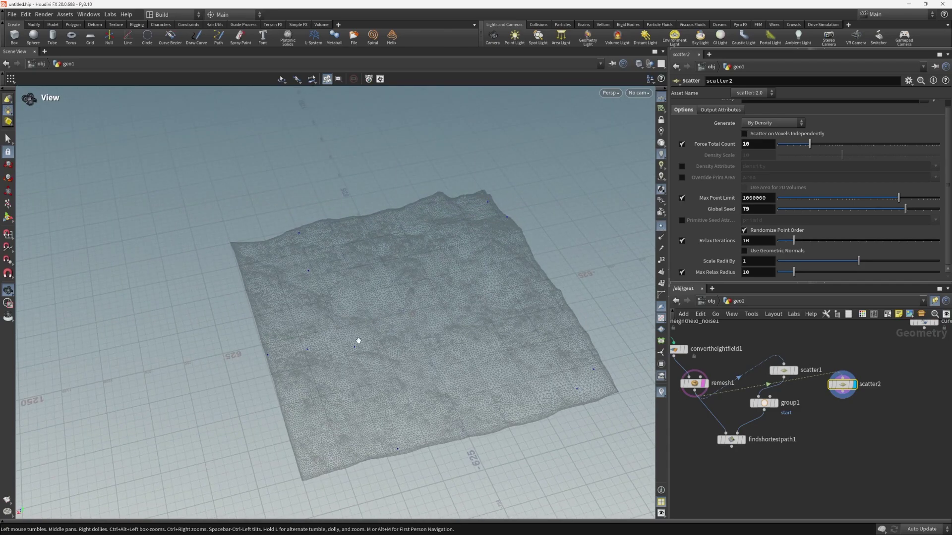
pyautogui.click(793, 371)
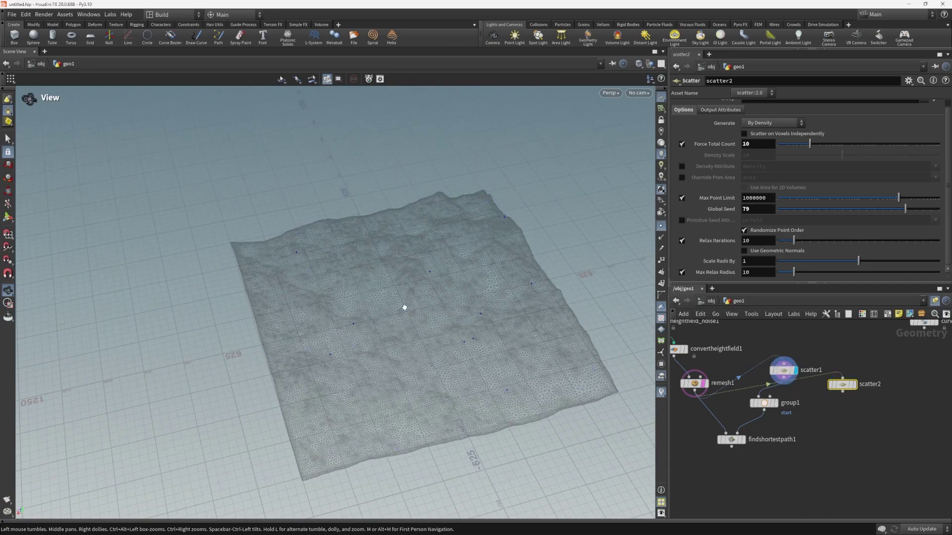
# - Duplicate the start group node under the second Scatter node and name its group end
pyautogui.click(763, 403)
pyautogui.hotkey('ctrl', 'c')
pyautogui.hotkey('ctrl', 'v')
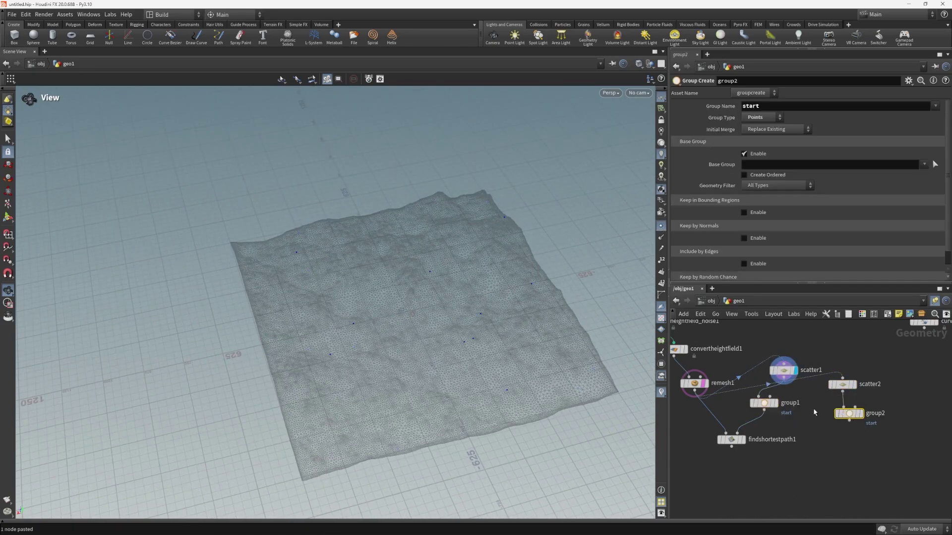
pyautogui.moveTo(752, 107); pyautogui.dragTo(740, 107)
pyautogui.write('end')
pyautogui.click(899, 407)
pyautogui.moveTo(901, 408); pyautogui.dragTo(896, 374, button='middle')
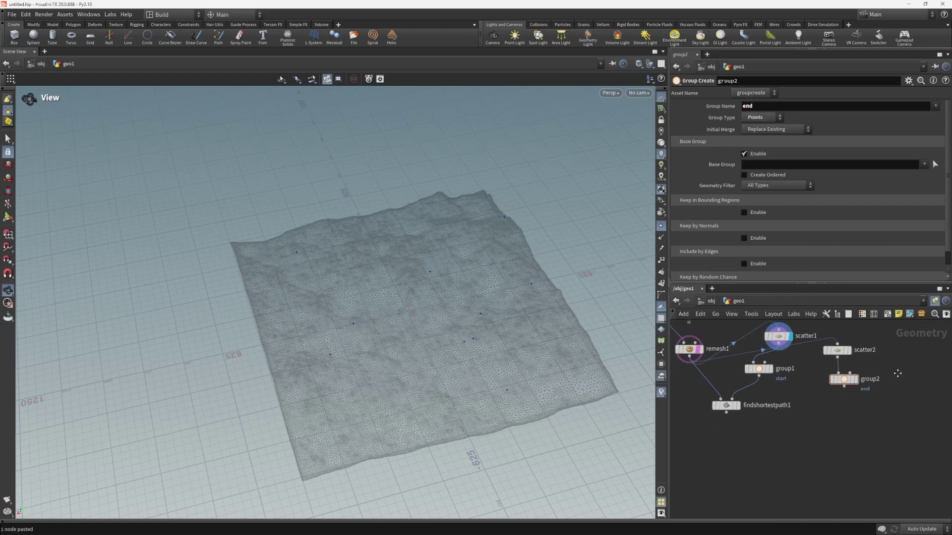
# - Add a Merge node combining the start and end group nodes and feed it into Find Shortest Path's second input
pyautogui.moveTo(726, 404); pyautogui.dragTo(784, 411)
pyautogui.press('Tab')
pyautogui.write('merge')
pyautogui.press('Return')
pyautogui.moveTo(843, 385); pyautogui.dragTo(777, 385)
pyautogui.click(810, 359)
pyautogui.moveTo(810, 360); pyautogui.dragTo(837, 338, button='middle')
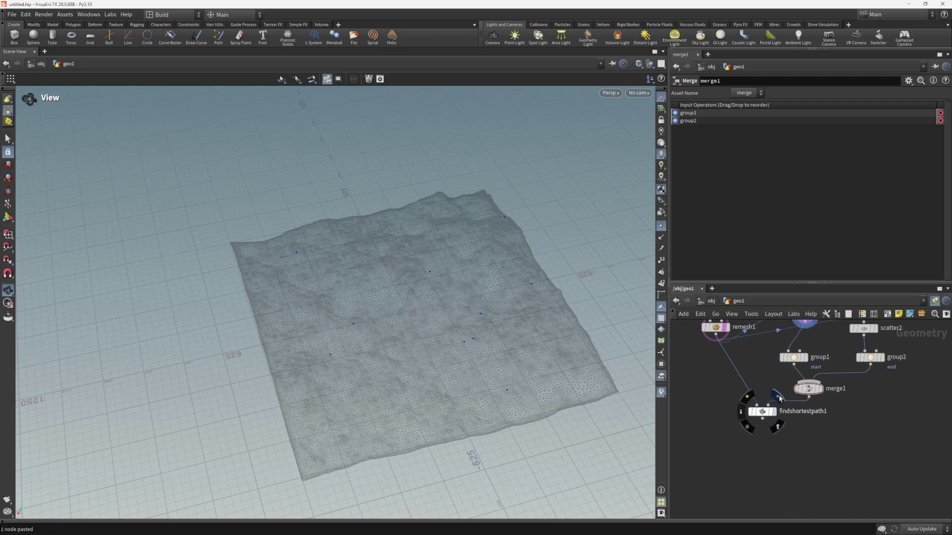
# - Display the Find Shortest Path node and inspect its result across the terrain
pyautogui.click(774, 411)
pyautogui.moveTo(421, 335); pyautogui.dragTo(428, 278)
pyautogui.scroll(3, 428, 277)
pyautogui.click(761, 411)
pyautogui.moveTo(500, 275); pyautogui.dragTo(476, 272)
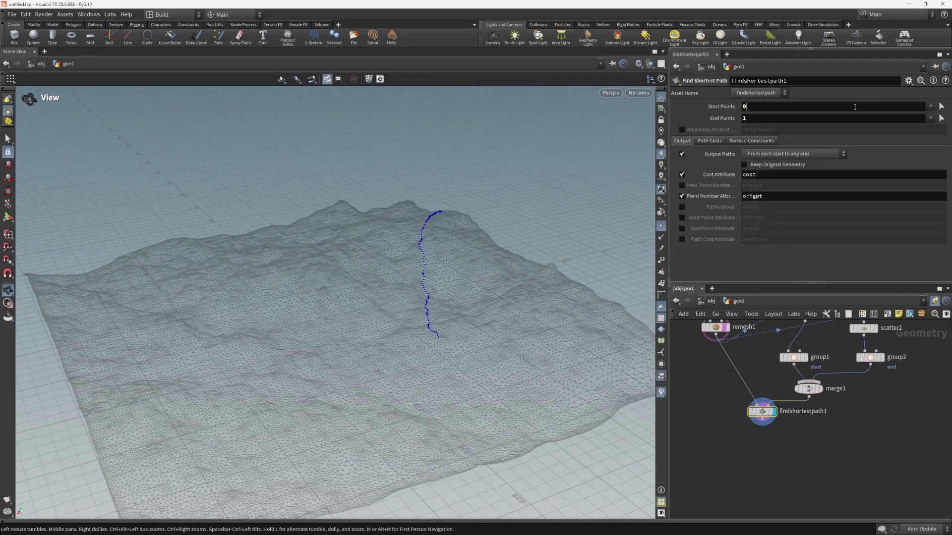
# - Clear the Start Points and End Points of Find Shortest Path and check which groups are offered for Start Points
pyautogui.press('BackSpace')
pyautogui.click(777, 120)
pyautogui.press('BackSpace')
pyautogui.click(930, 106)
pyautogui.click(920, 115)
pyautogui.moveTo(863, 349); pyautogui.dragTo(849, 375, button='middle')
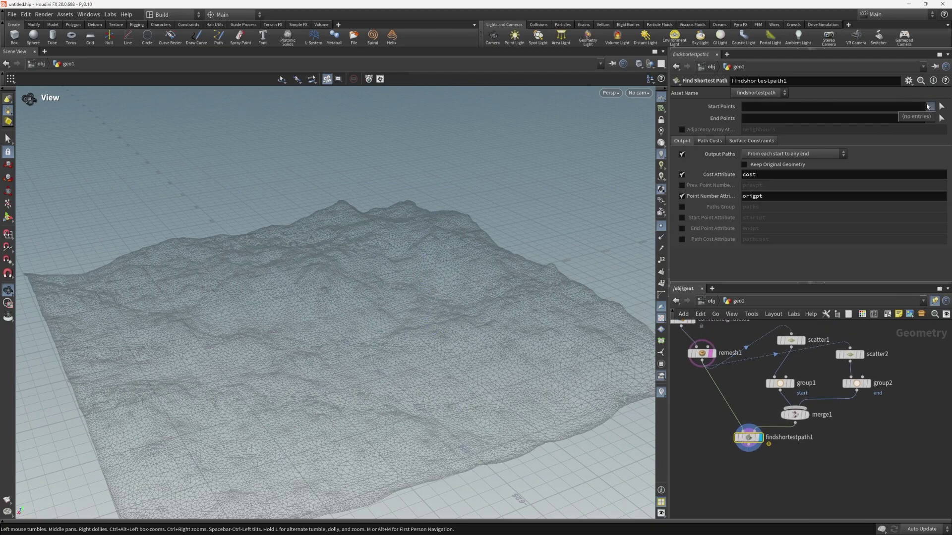
# - Set Find Shortest Path's Start Points to the start group and its End Points to the end group
pyautogui.click(877, 106)
pyautogui.write('start')
pyautogui.click(818, 372)
pyautogui.click(780, 383)
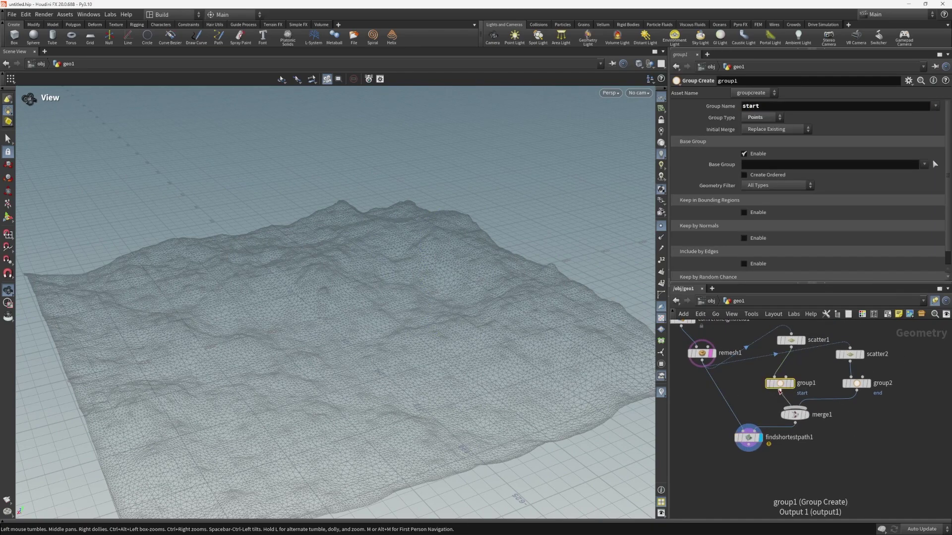
pyautogui.click(749, 437)
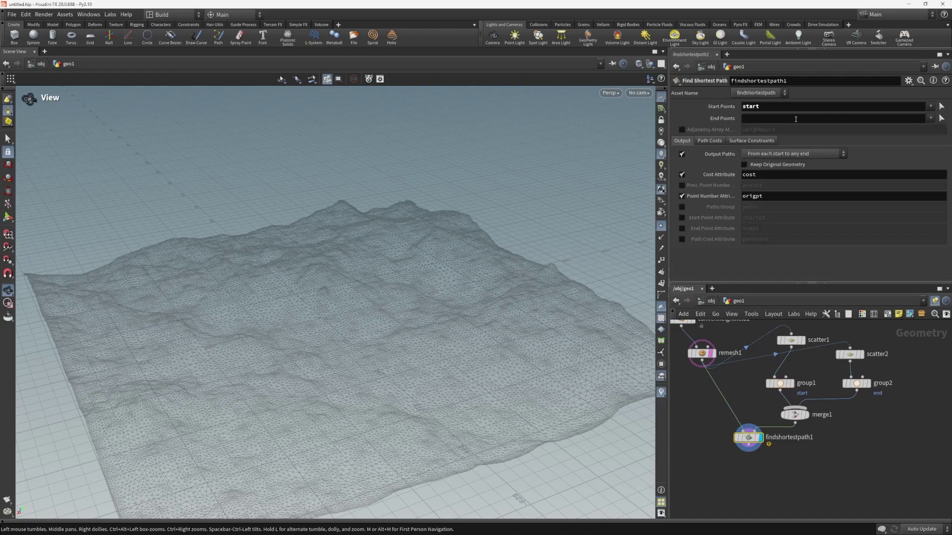
pyautogui.click(796, 119)
pyautogui.write('end')
pyautogui.press('Return')
# - Inspect the paths across the terrain and check the group choices offered for the start and end points
pyautogui.moveTo(463, 336)
pyautogui.mouseDown()
pyautogui.moveTo(432, 350)
pyautogui.moveTo(450, 344)
pyautogui.mouseUp()
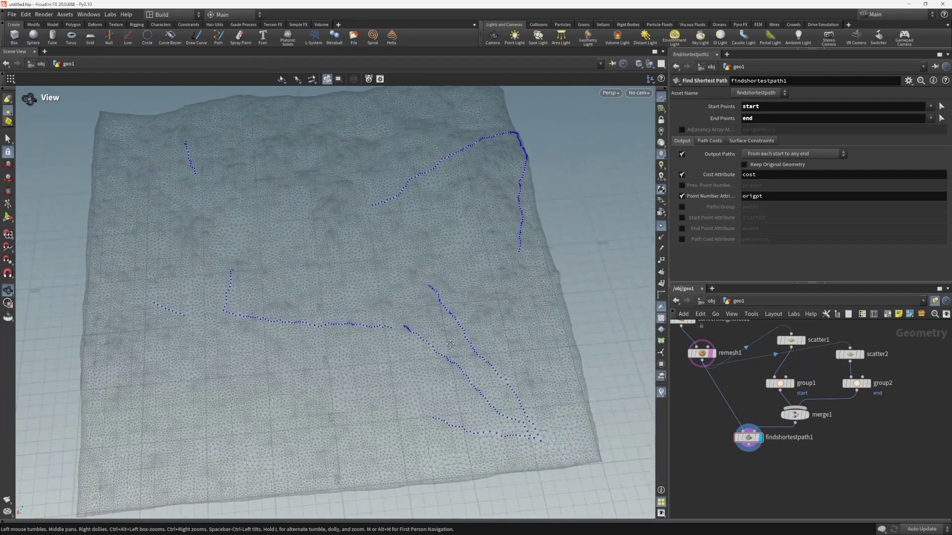
pyautogui.moveTo(450, 344); pyautogui.dragTo(501, 350, button='middle')
pyautogui.click(930, 118)
pyautogui.click(930, 106)
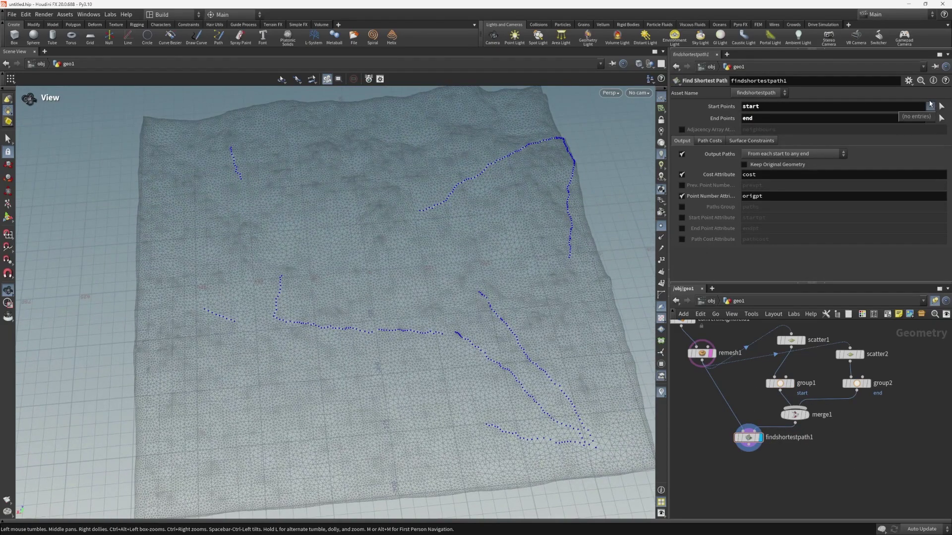
pyautogui.moveTo(465, 192); pyautogui.dragTo(369, 277)
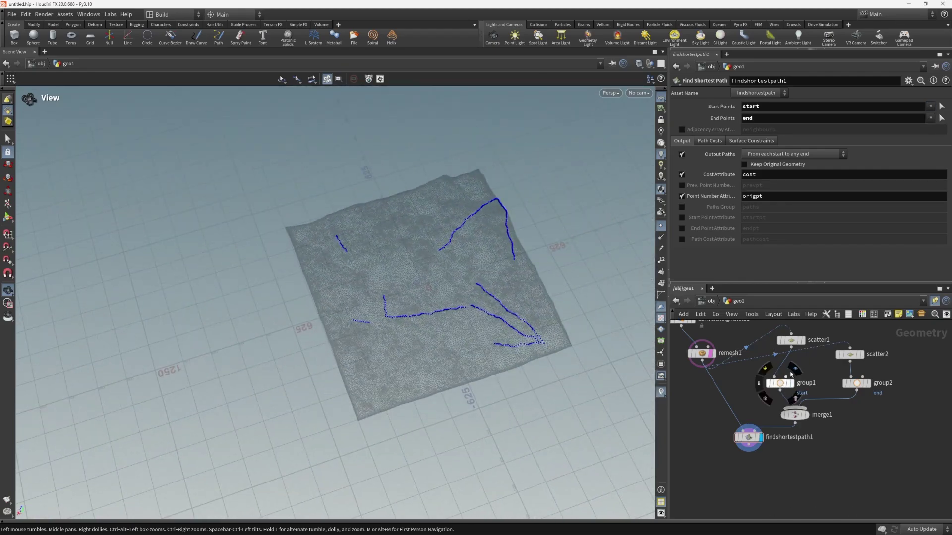
# - Template the Find Shortest Path result and display the start and end group points against it one after the other
pyautogui.click(796, 370)
pyautogui.click(763, 452)
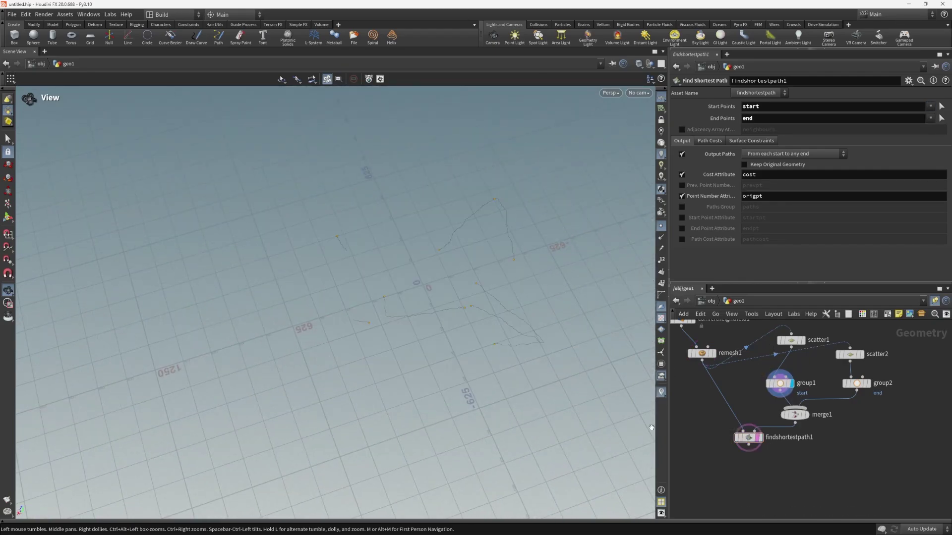
pyautogui.moveTo(541, 206); pyautogui.dragTo(488, 268)
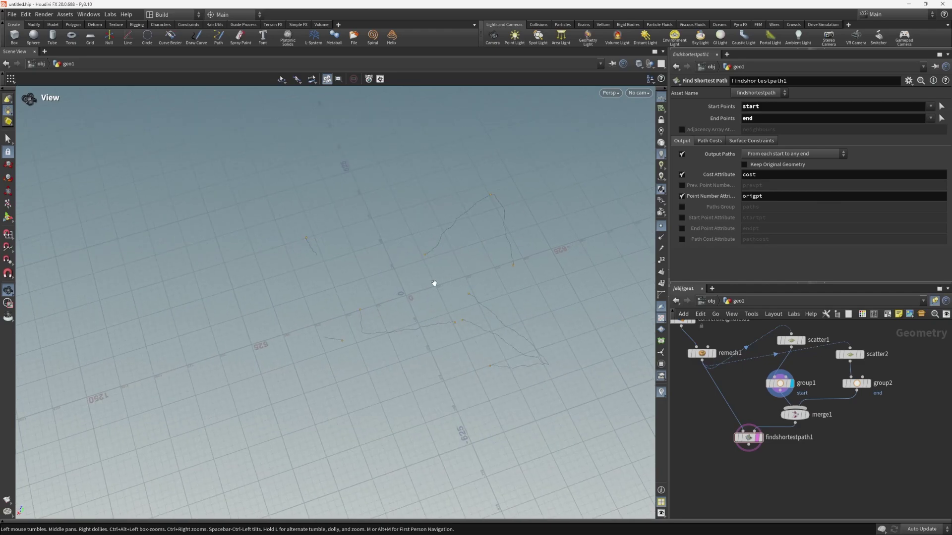
pyautogui.click(868, 383)
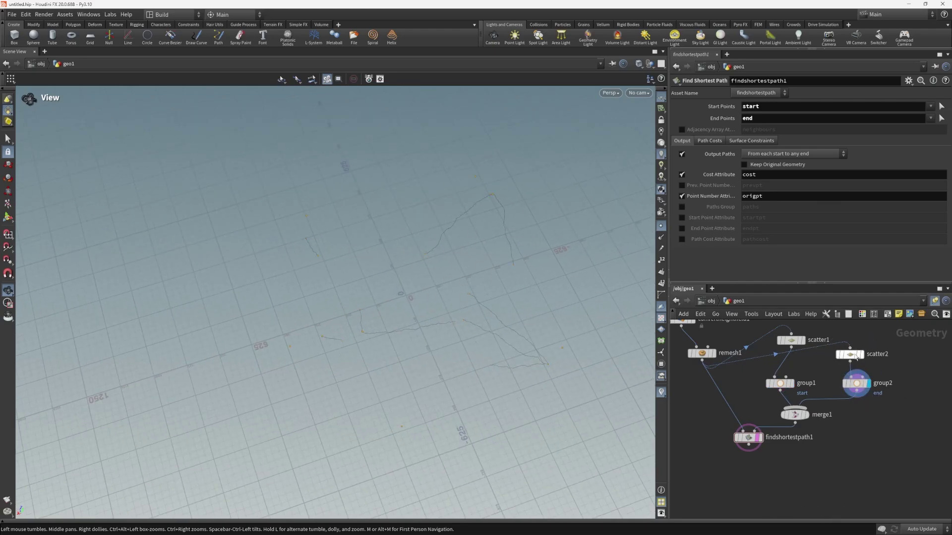
pyautogui.moveTo(304, 215); pyautogui.dragTo(375, 210, button='right')
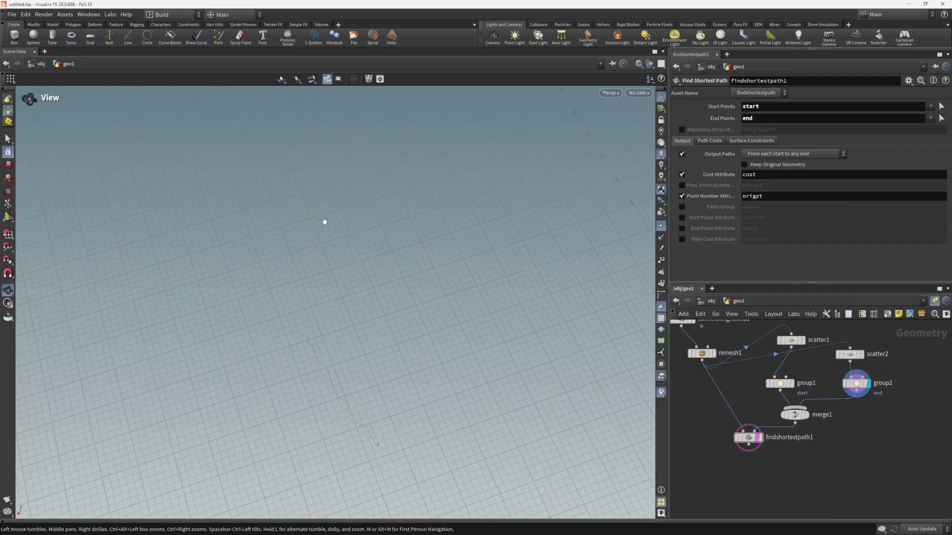
pyautogui.moveTo(308, 213); pyautogui.dragTo(485, 278)
# - Set the viewport's point marker size to 5 in the display options
pyautogui.click(661, 514)
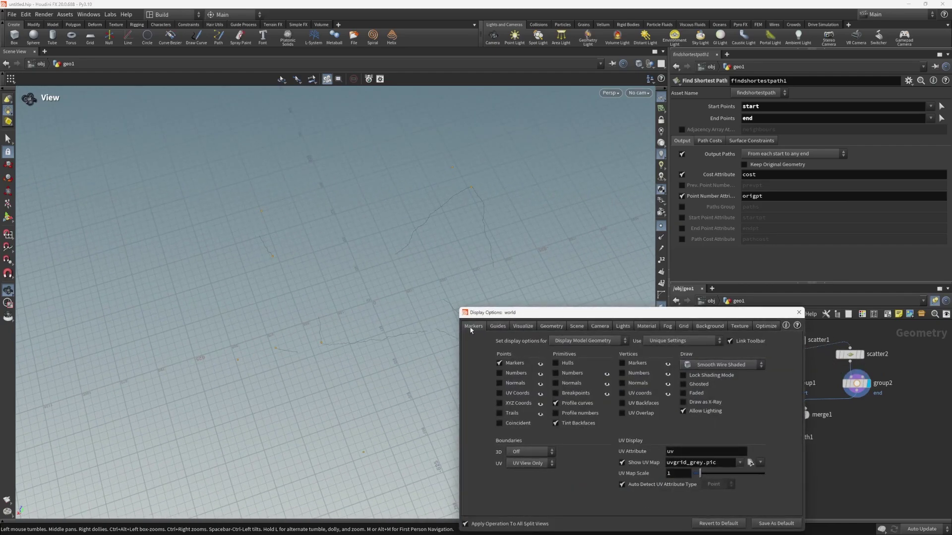
pyautogui.click(499, 328)
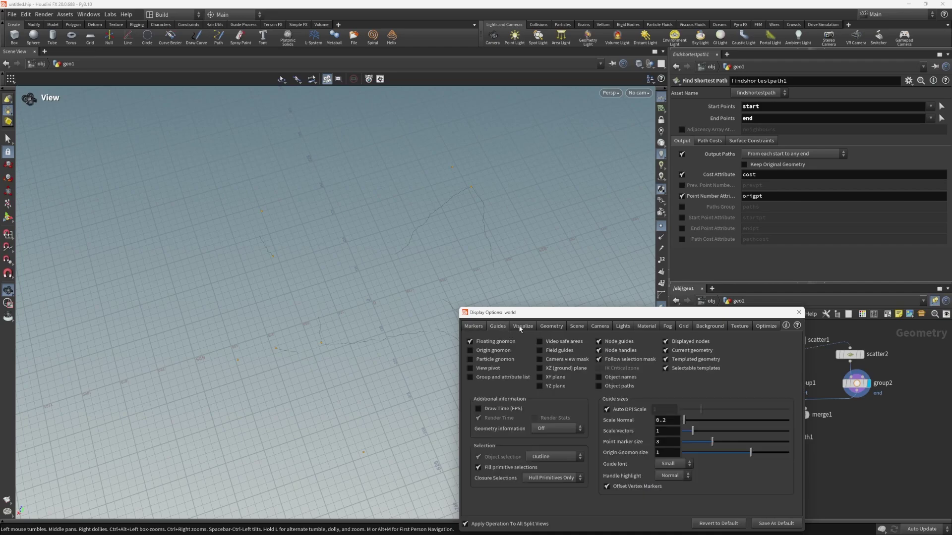
pyautogui.write('5')
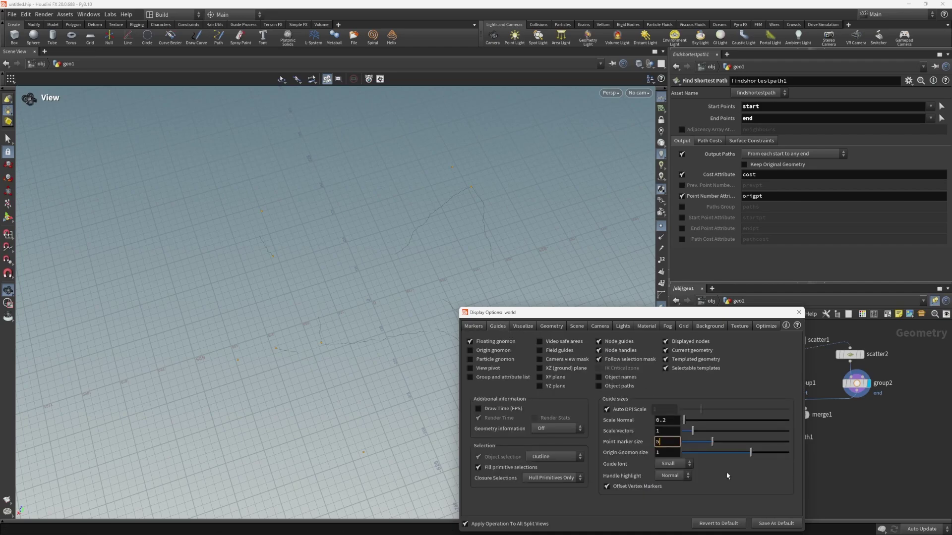
pyautogui.press('Return')
pyautogui.click(802, 310)
# - Select the Find Shortest Path node and examine how its paths meet the displayed end points
pyautogui.moveTo(402, 291); pyautogui.dragTo(423, 317)
pyautogui.moveTo(419, 325); pyautogui.dragTo(461, 326, button='right')
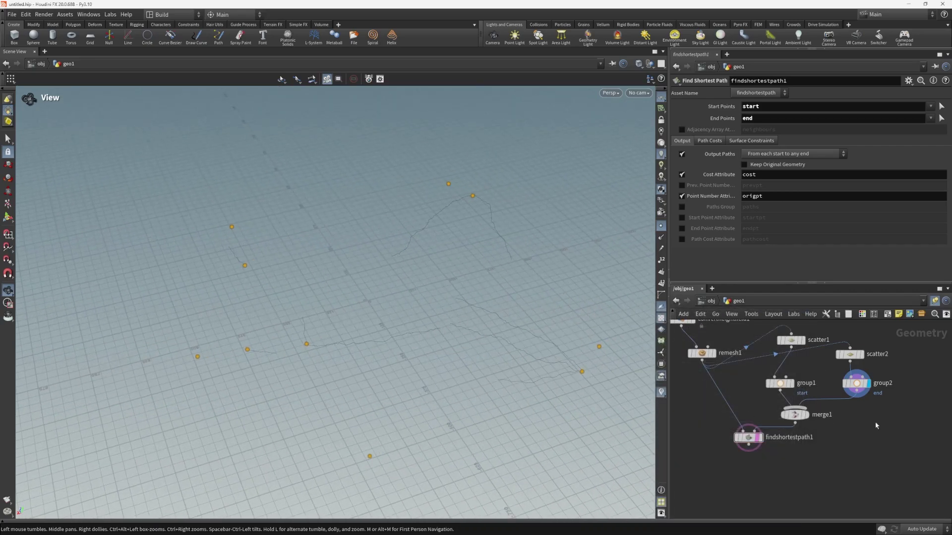
pyautogui.moveTo(875, 423); pyautogui.dragTo(903, 389, button='middle')
pyautogui.moveTo(810, 443); pyautogui.dragTo(763, 393)
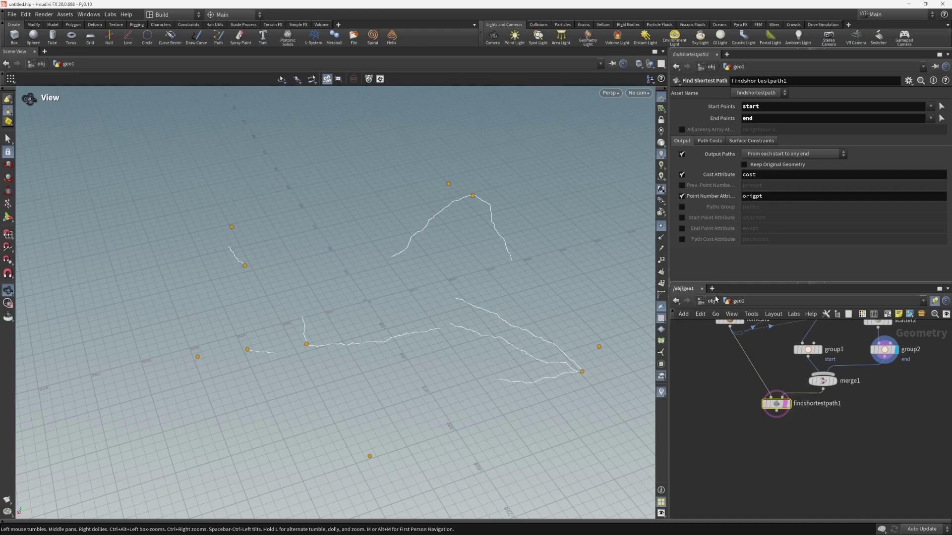
pyautogui.moveTo(415, 277); pyautogui.dragTo(394, 263, button='middle')
pyautogui.moveTo(393, 263); pyautogui.dragTo(416, 174, button='right')
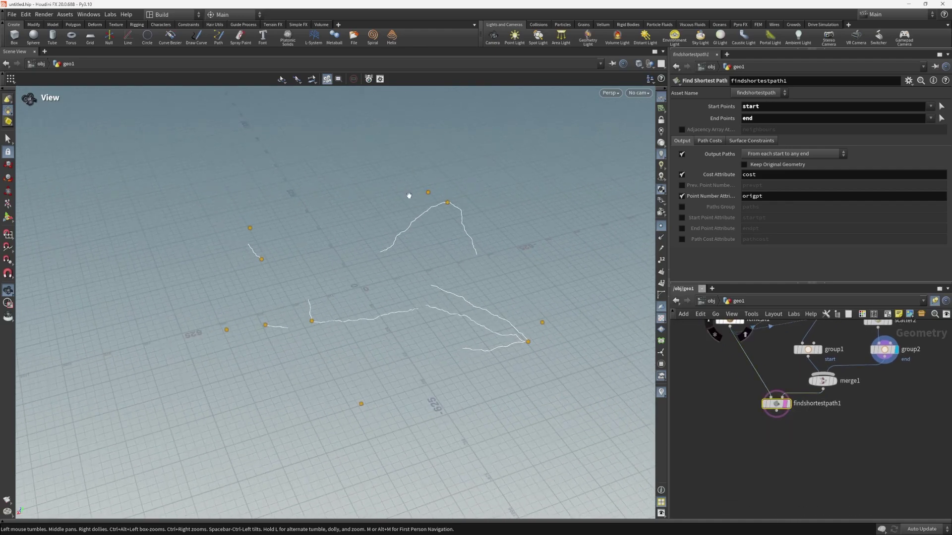
# - Try the output paths option From any start to any end and check the result around the displayed end points
pyautogui.click(809, 157)
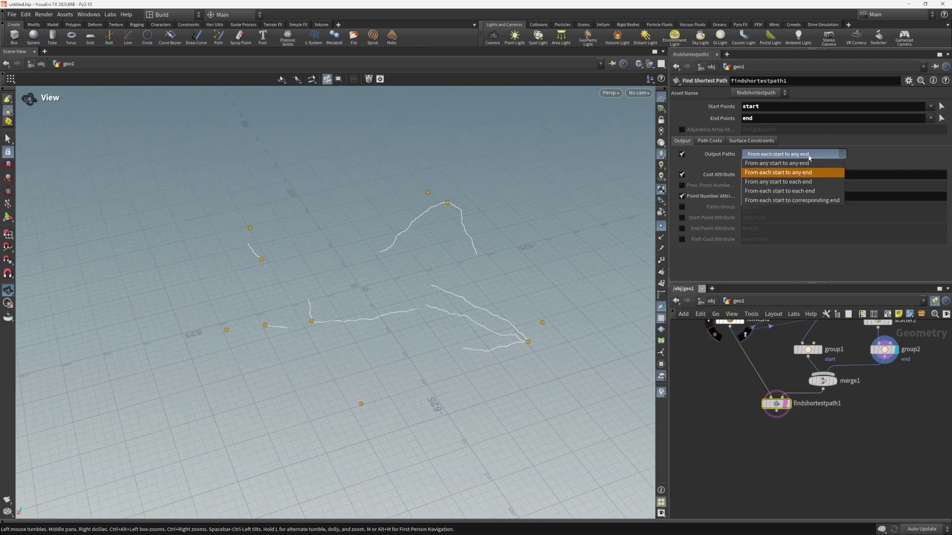
pyautogui.click(810, 163)
pyautogui.moveTo(453, 257); pyautogui.dragTo(380, 262)
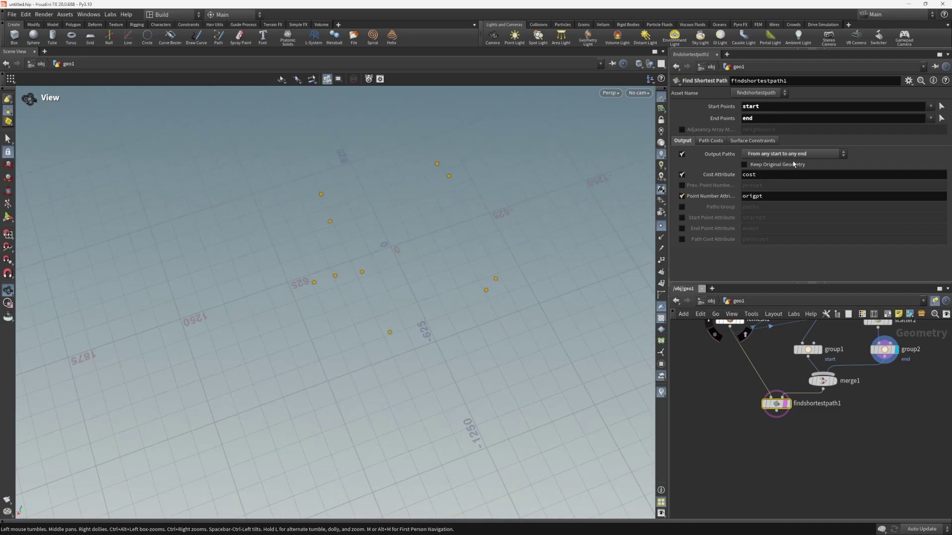
# - Try the output paths option From any start to each end and compare the paths with the displayed start group points
pyautogui.click(803, 154)
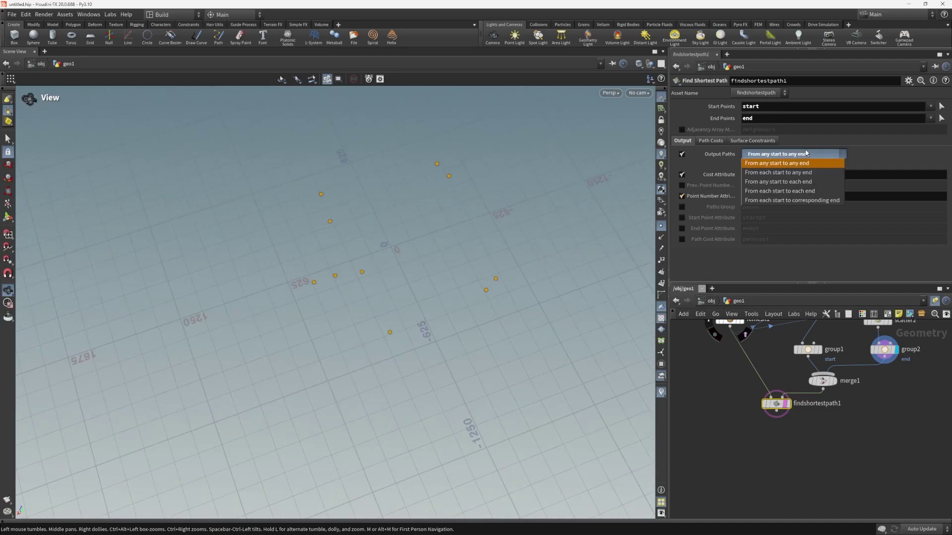
pyautogui.click(806, 184)
pyautogui.moveTo(479, 246); pyautogui.dragTo(451, 221)
pyautogui.moveTo(888, 394); pyautogui.dragTo(844, 405, button='middle')
pyautogui.click(793, 367)
pyautogui.moveTo(470, 275); pyautogui.dragTo(495, 317)
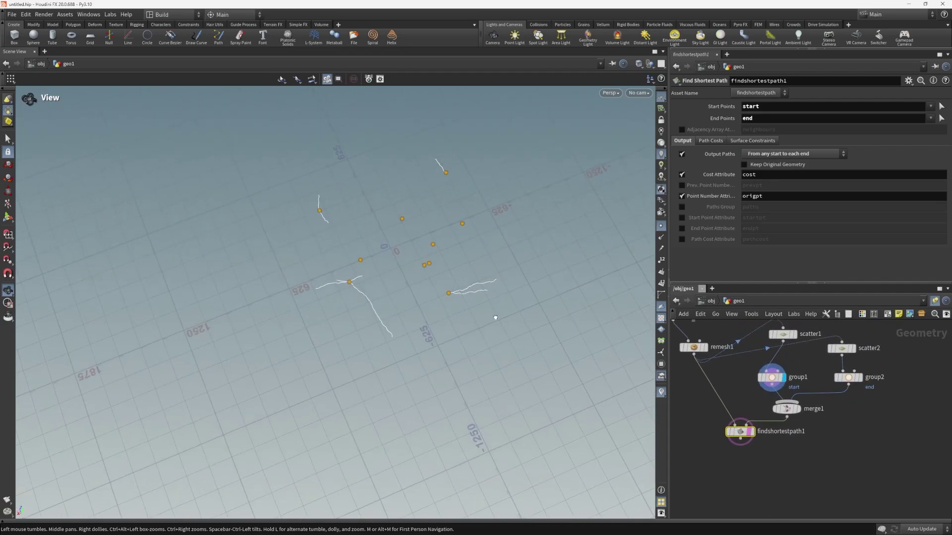
pyautogui.moveTo(438, 287); pyautogui.dragTo(458, 282)
pyautogui.moveTo(472, 254); pyautogui.dragTo(545, 245, button='right')
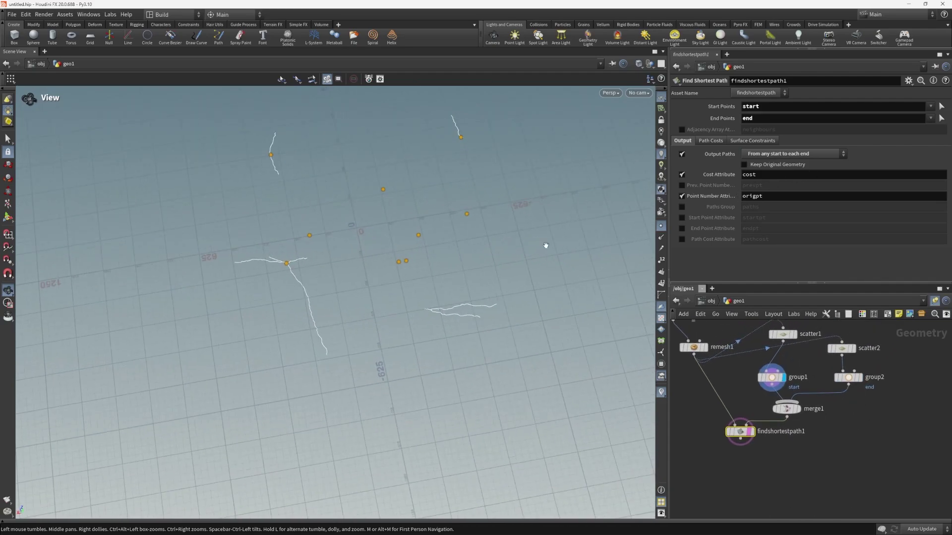
pyautogui.moveTo(369, 283); pyautogui.dragTo(434, 271, button='middle')
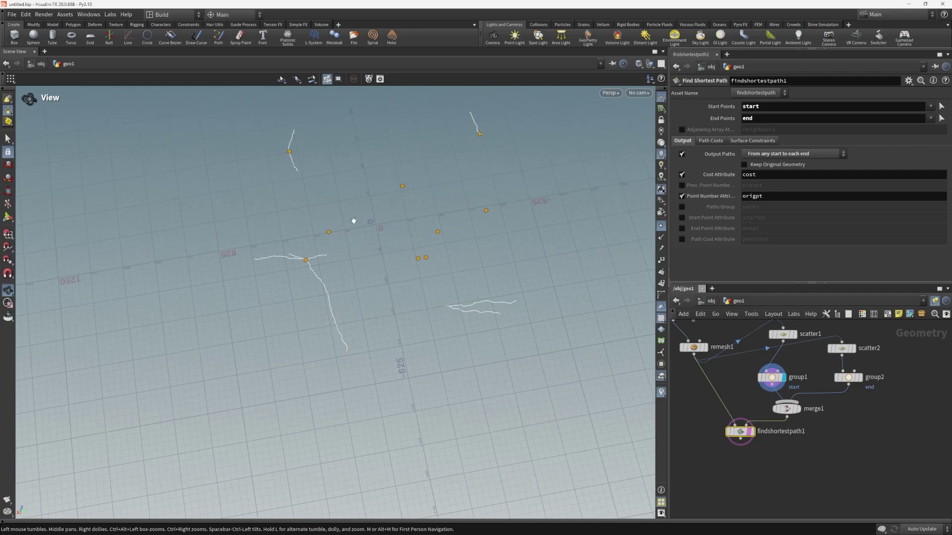
pyautogui.moveTo(359, 132); pyautogui.dragTo(360, 158, button='middle')
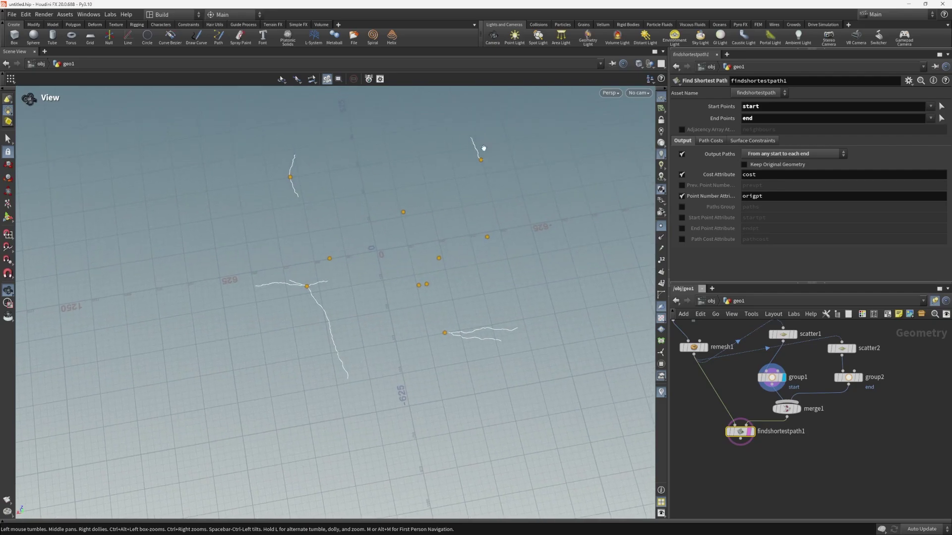
# - Set the output paths to From each start to each end and inspect the resulting network of paths
pyautogui.click(818, 154)
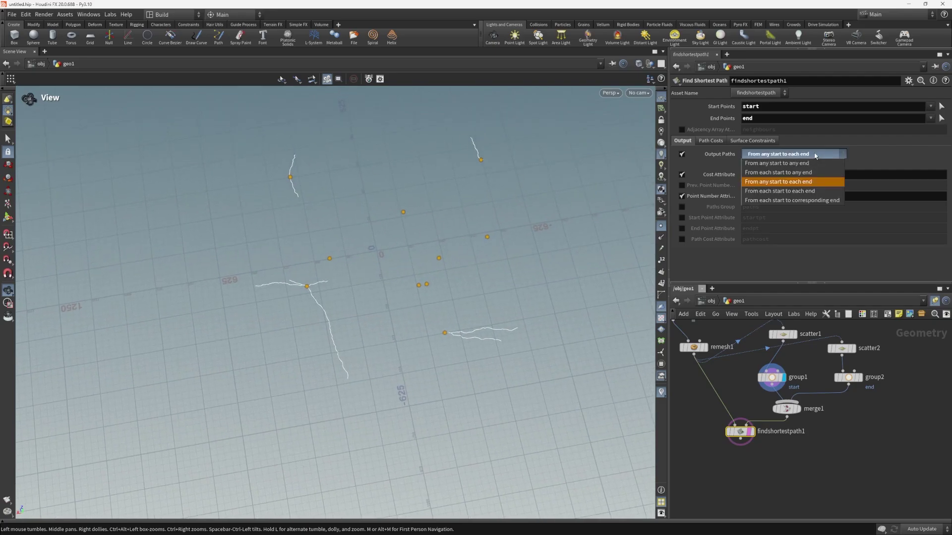
pyautogui.click(816, 191)
pyautogui.moveTo(495, 288); pyautogui.dragTo(496, 251)
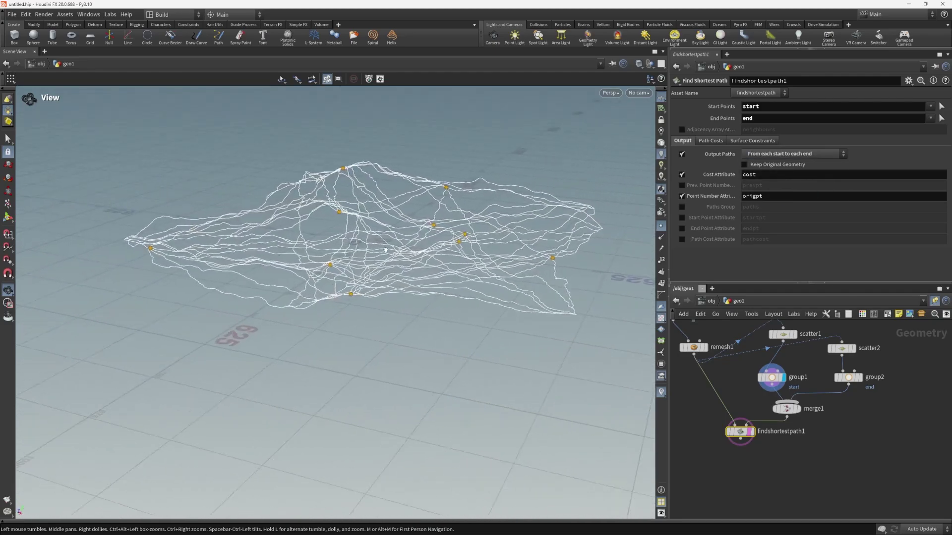
pyautogui.moveTo(385, 250); pyautogui.dragTo(469, 262)
pyautogui.moveTo(464, 118); pyautogui.dragTo(339, 319)
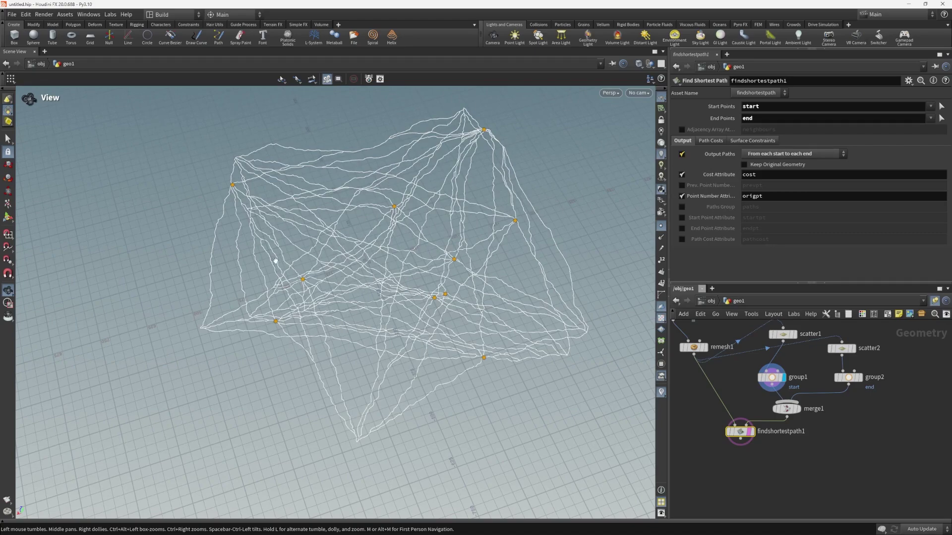
pyautogui.click(783, 154)
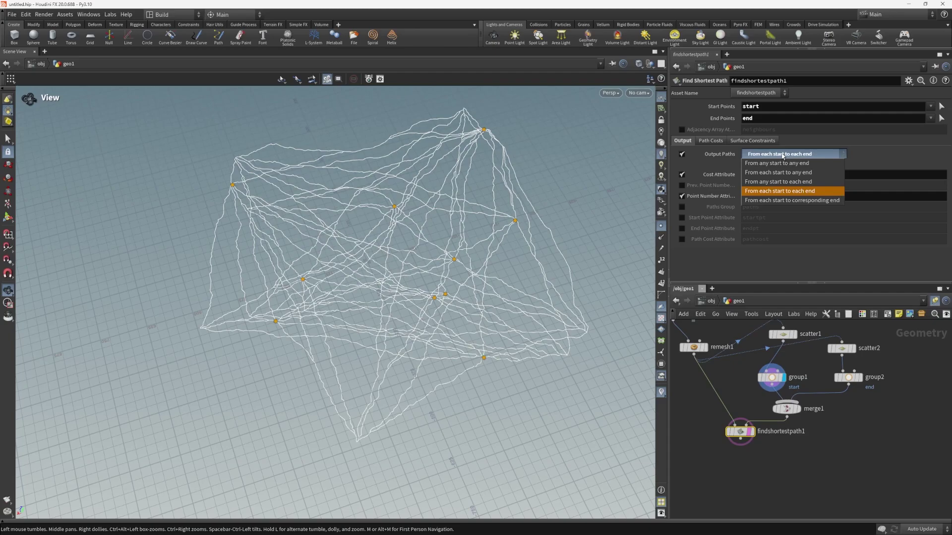
pyautogui.click(782, 156)
pyautogui.moveTo(392, 245); pyautogui.dragTo(436, 278)
# - Disconnect merge1 from the Find Shortest Path node and wire curve1 into its second input instead
pyautogui.scroll(-3, 848, 384)
pyautogui.scroll(4, 849, 360)
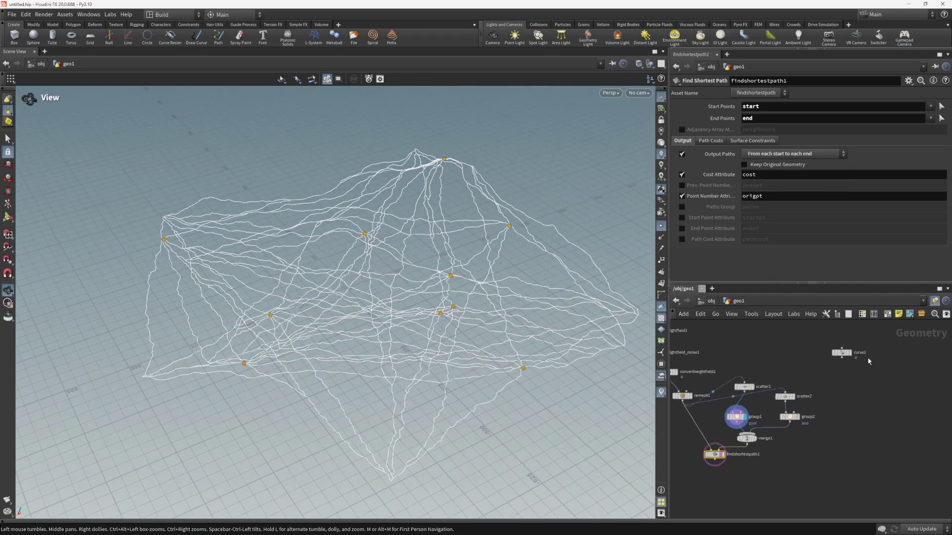
pyautogui.scroll(-3, 746, 477)
pyautogui.moveTo(746, 477); pyautogui.dragTo(789, 424, button='middle')
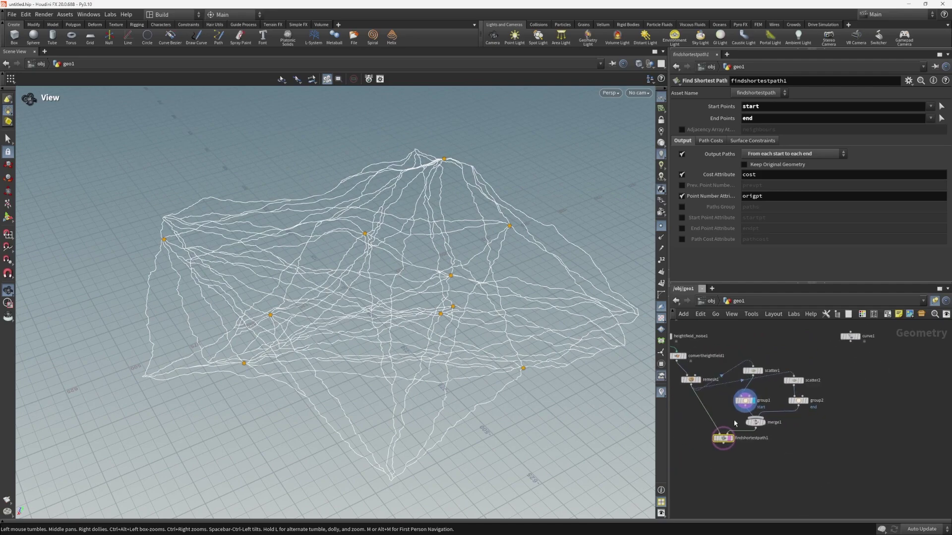
pyautogui.press('y')
pyautogui.moveTo(736, 423); pyautogui.dragTo(850, 343)
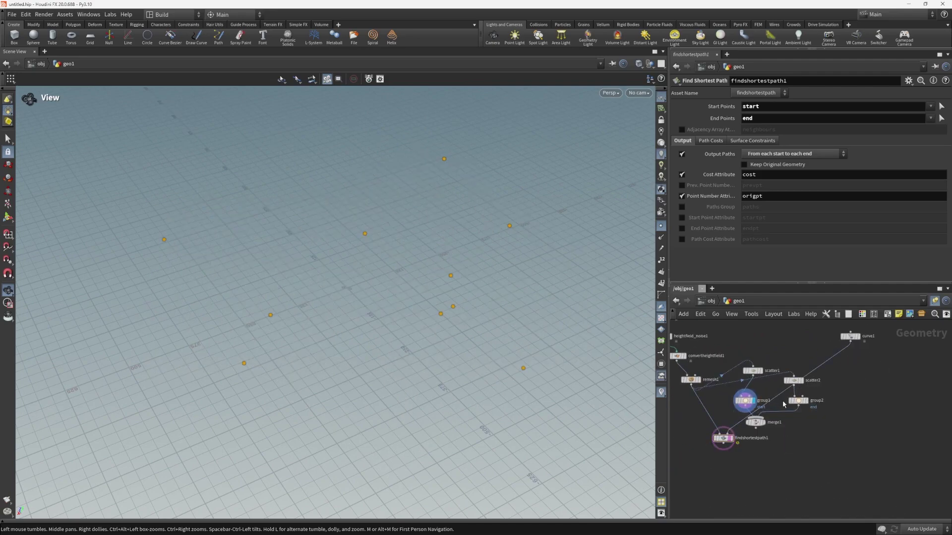
# - Set the Find Shortest Path start points to 0 and the end points to 1
pyautogui.click(776, 154)
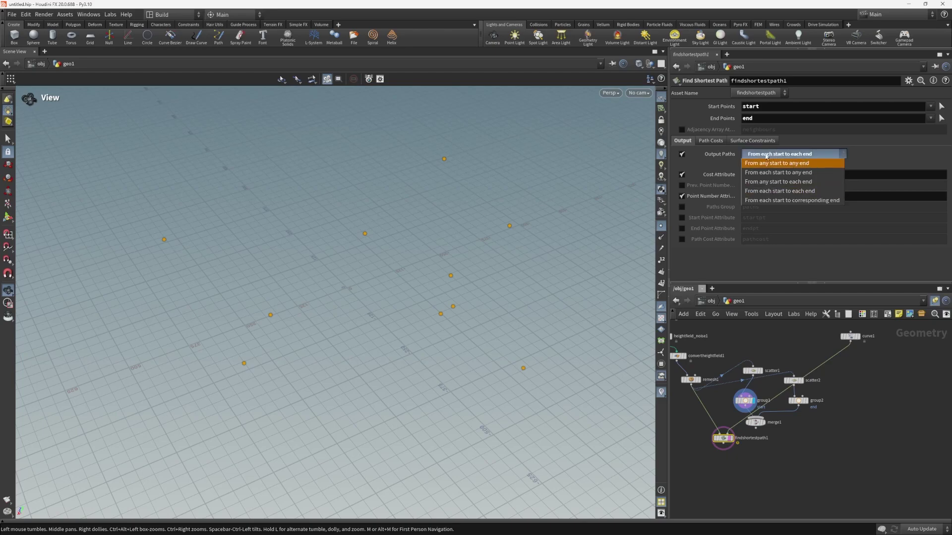
pyautogui.click(809, 154)
pyautogui.moveTo(773, 106); pyautogui.dragTo(620, 118)
pyautogui.write('-')
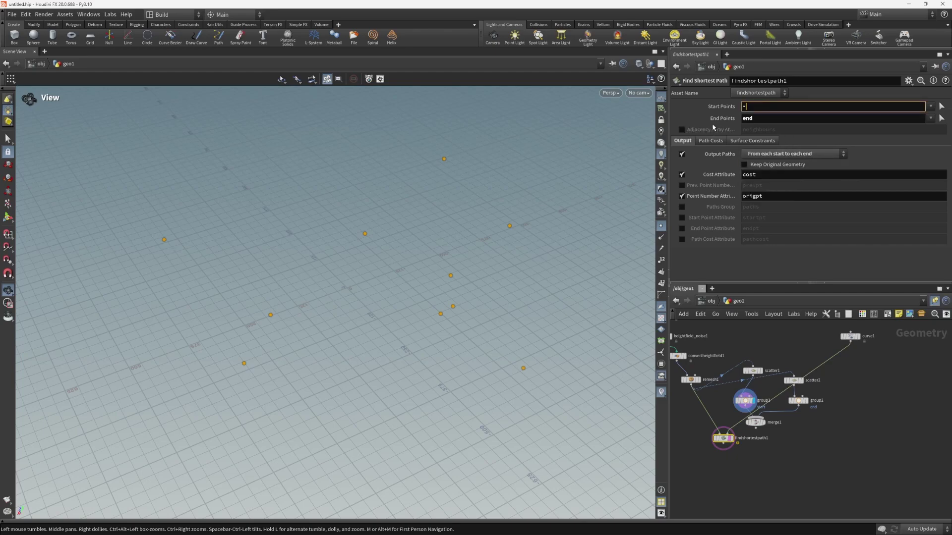
pyautogui.write('0')
pyautogui.press('Tab')
pyautogui.write('1')
pyautogui.press('Return')
pyautogui.moveTo(472, 183); pyautogui.dragTo(392, 229)
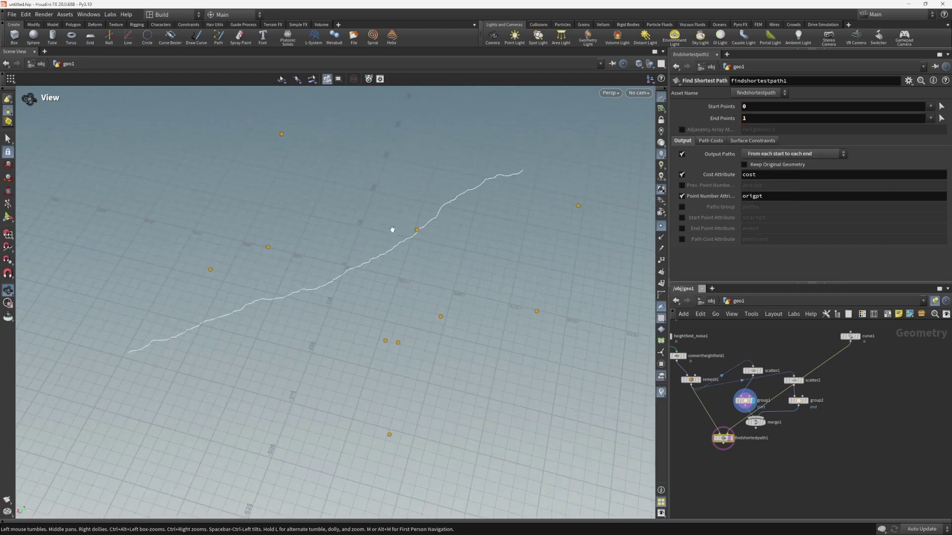
# - Cut and paste the two scatter, two group and merge nodes away from the main network, detached from remesh1
pyautogui.click(798, 400)
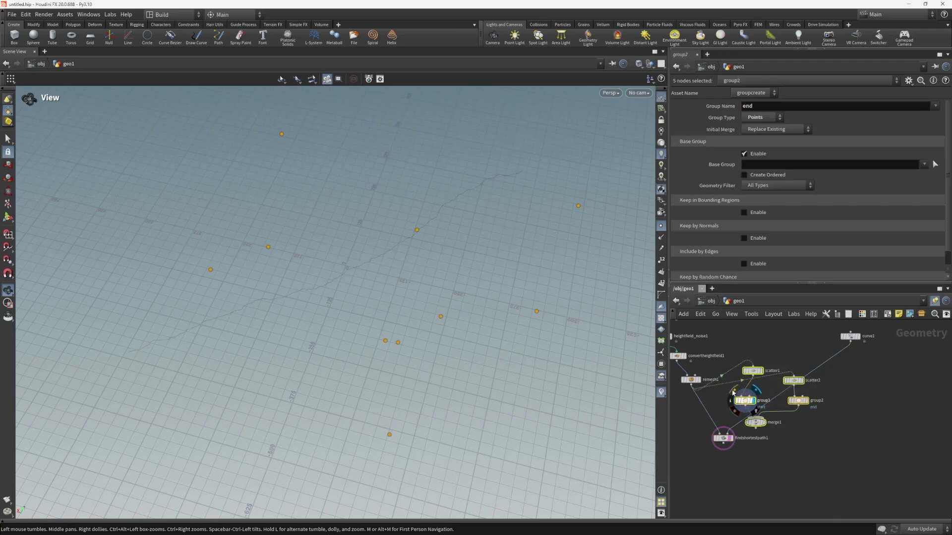
pyautogui.scroll(3, 725, 374)
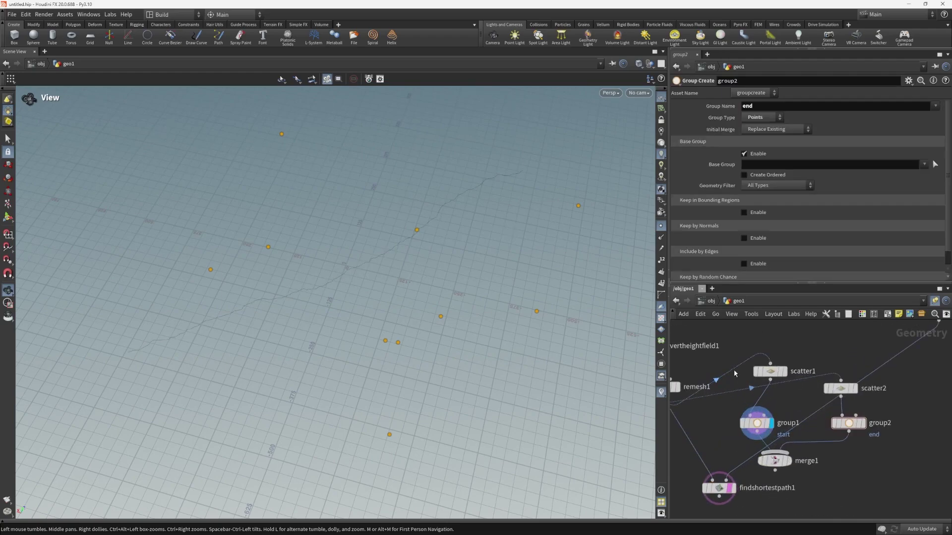
pyautogui.moveTo(735, 346); pyautogui.dragTo(887, 471)
pyautogui.hotkey('ctrl', 'x')
pyautogui.hotkey('ctrl', 'v')
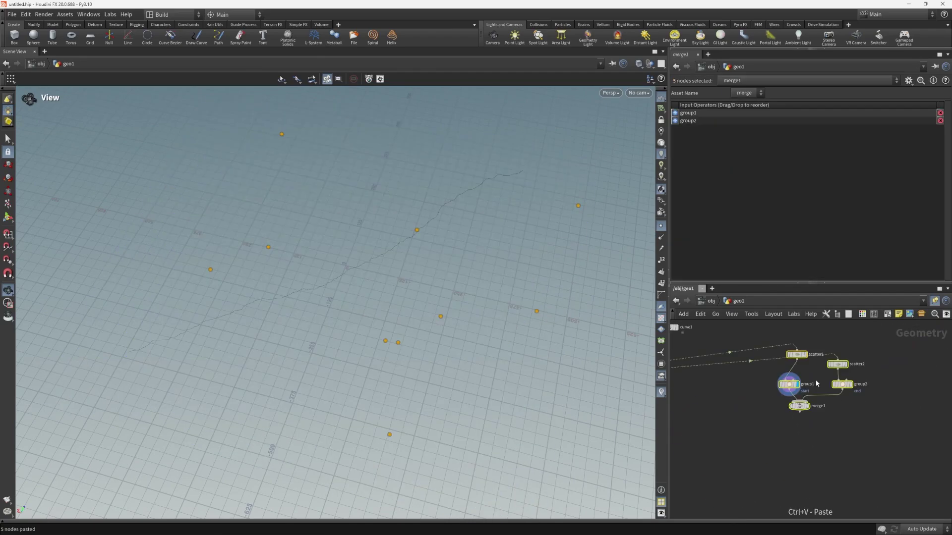
pyautogui.moveTo(814, 363); pyautogui.dragTo(827, 387, button='middle')
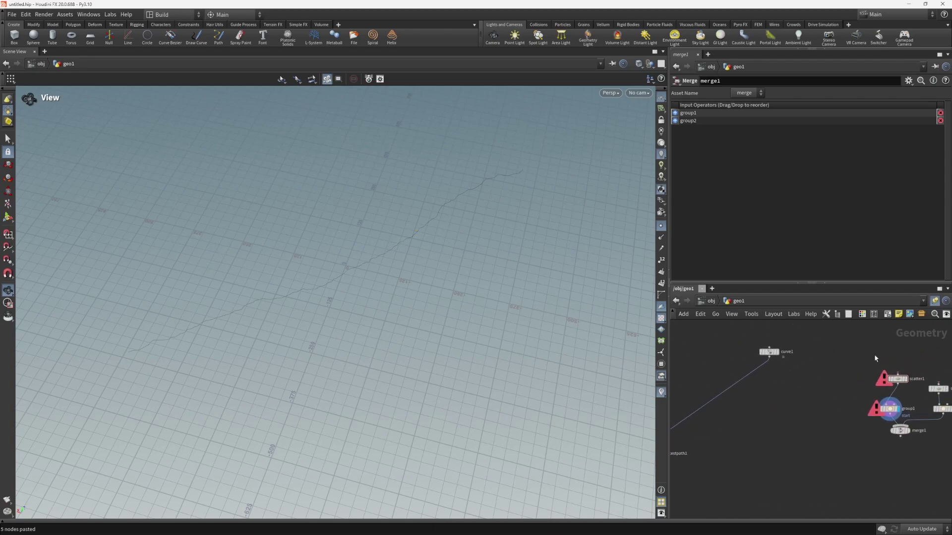
pyautogui.moveTo(771, 354); pyautogui.dragTo(870, 338, button='middle')
pyautogui.moveTo(871, 339); pyautogui.dragTo(777, 394)
pyautogui.moveTo(801, 416); pyautogui.dragTo(822, 406, button='middle')
pyautogui.scroll(-2, 442, 257)
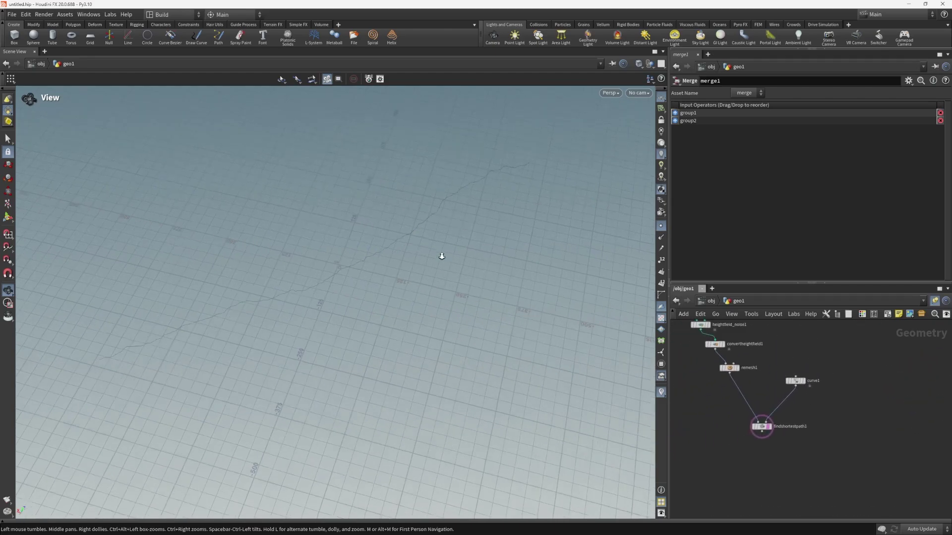
# - Edit curve1 with the Curve tool and move one of its end points to a new spot near the grid's centre
pyautogui.moveTo(441, 257); pyautogui.dragTo(494, 254)
pyautogui.click(795, 380)
pyautogui.moveTo(376, 300); pyautogui.dragTo(363, 328)
pyautogui.press('Return')
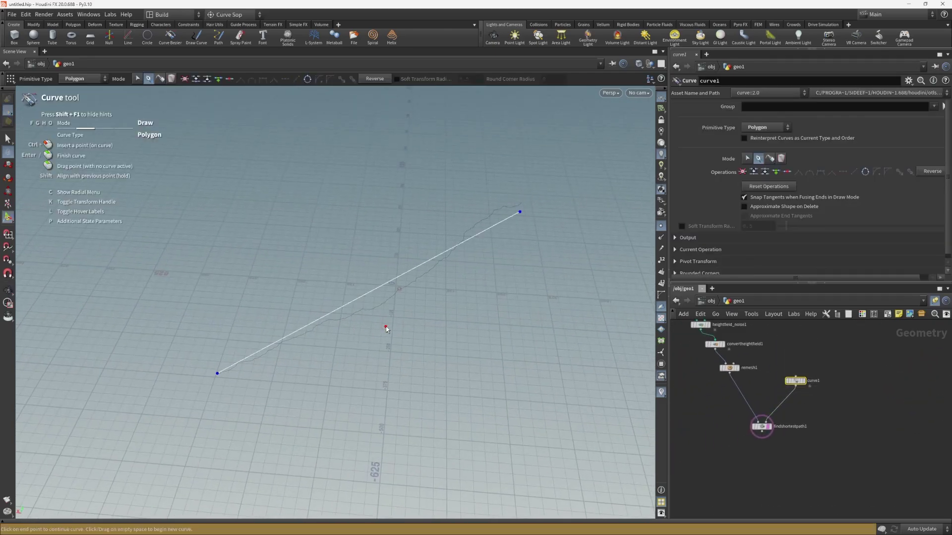
pyautogui.keyDown('alt'); pyautogui.moveTo(535, 297); pyautogui.dragTo(361, 297); pyautogui.keyUp('alt')
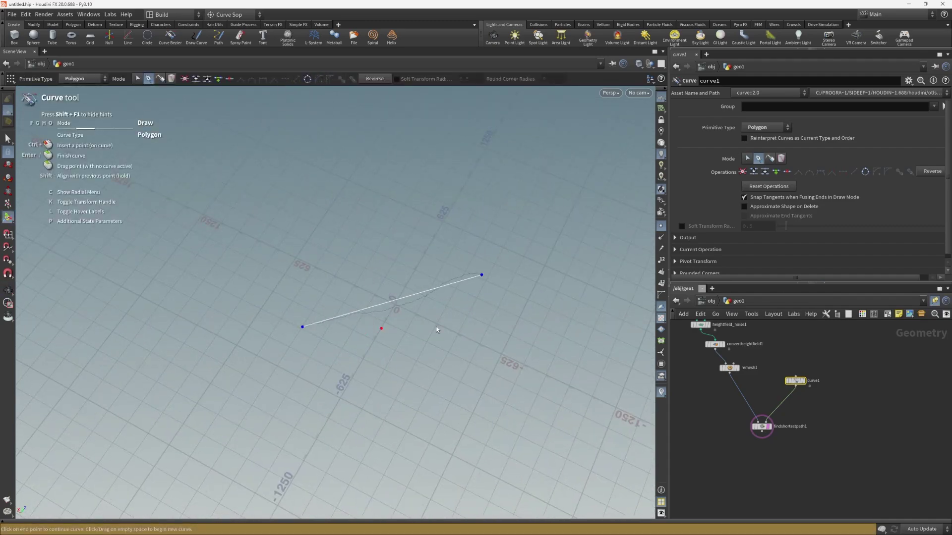
pyautogui.click(741, 379)
pyautogui.keyDown('alt'); pyautogui.moveTo(316, 335); pyautogui.dragTo(373, 352); pyautogui.keyUp('alt')
pyautogui.click(771, 437)
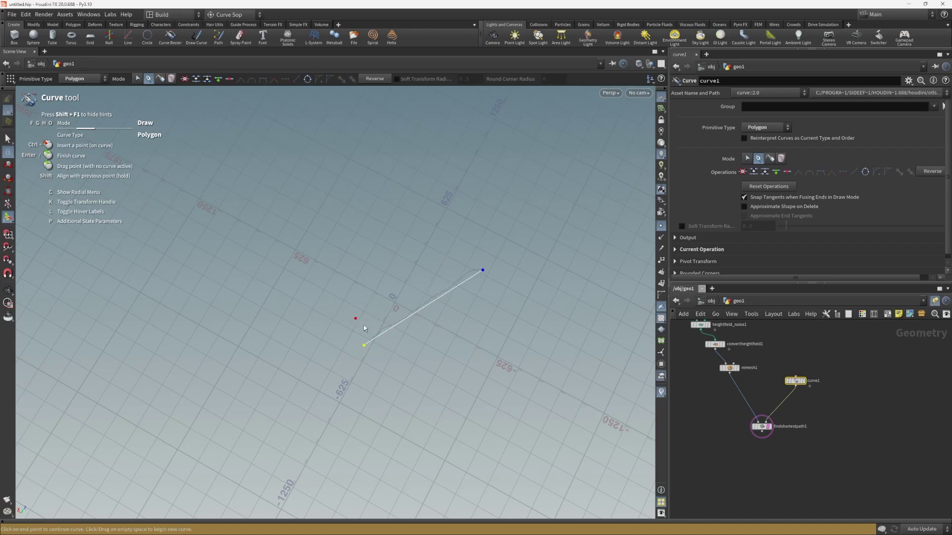
# - Extend curve1 from its moved end with a third point, finish the curve and view it against the templated path
pyautogui.click(309, 287)
pyautogui.press('Return')
pyautogui.press('Escape')
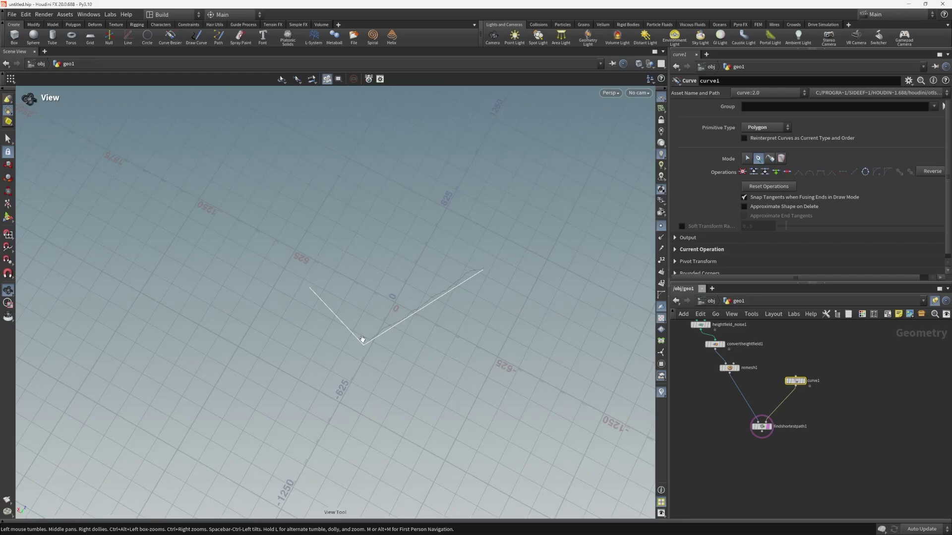
pyautogui.moveTo(418, 345); pyautogui.dragTo(565, 246)
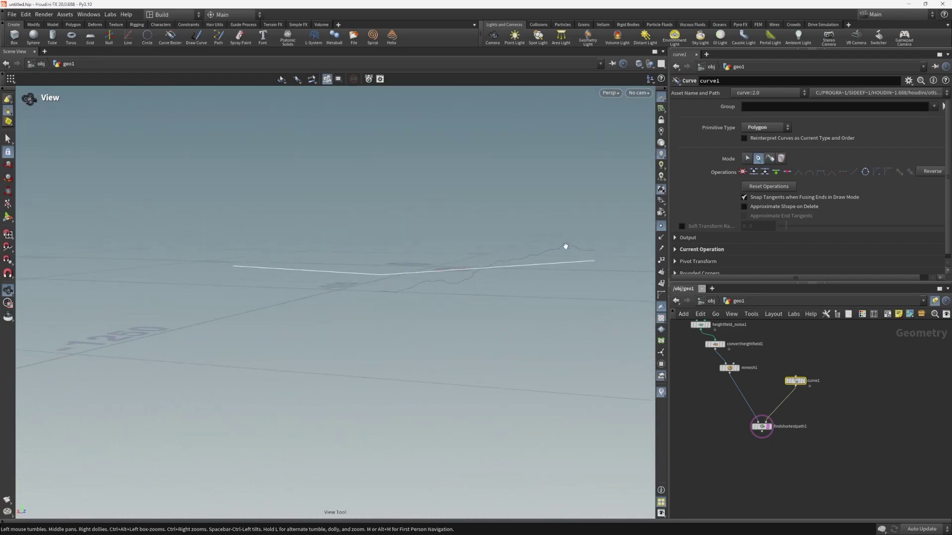
pyautogui.moveTo(280, 268); pyautogui.dragTo(258, 299)
pyautogui.moveTo(427, 258); pyautogui.dragTo(446, 322)
pyautogui.moveTo(385, 312); pyautogui.dragTo(415, 299)
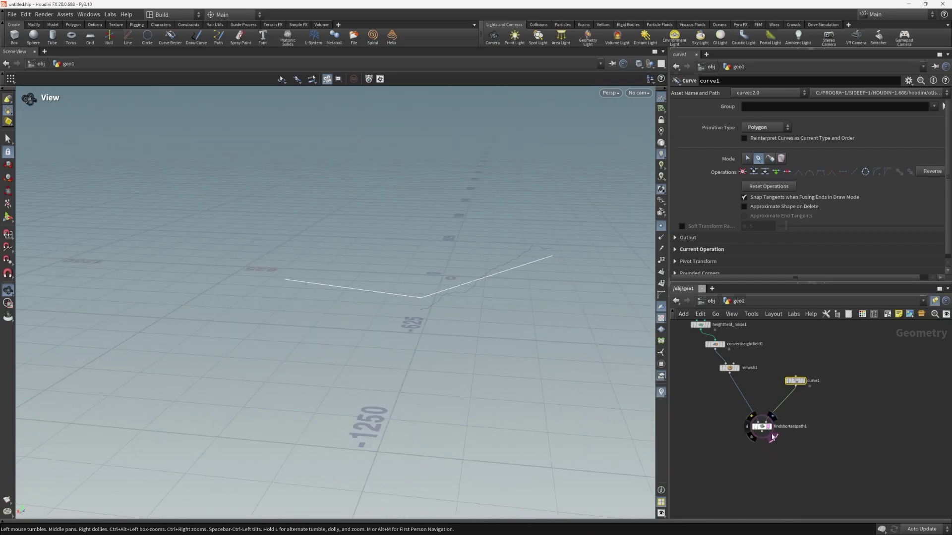
# - Display the Find Shortest Path node, nudge it up in the network and check its output path options
pyautogui.click(770, 436)
pyautogui.click(768, 426)
pyautogui.moveTo(761, 426); pyautogui.dragTo(757, 412)
pyautogui.click(799, 154)
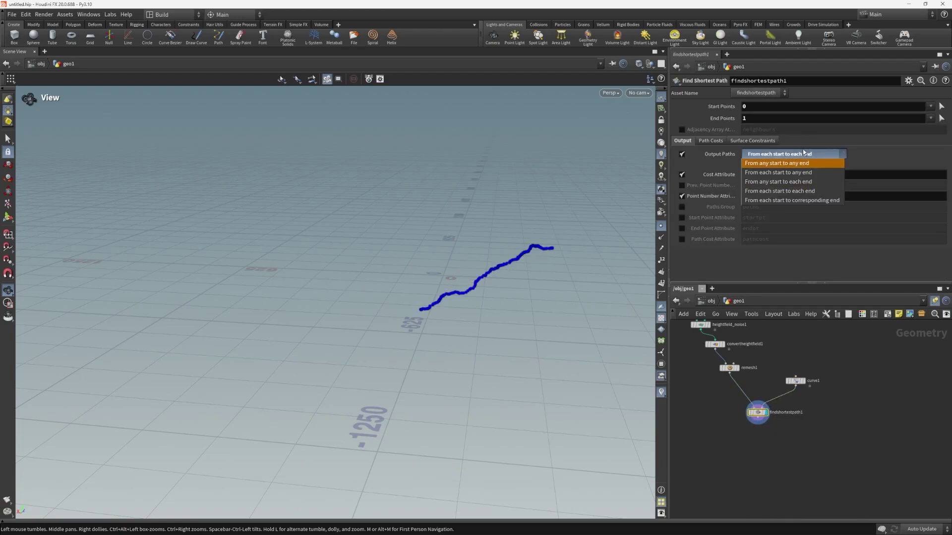
pyautogui.click(806, 152)
# - Enable Keep Original Geometry, turn off the viewport's point display and view the path on the terrain
pyautogui.click(747, 164)
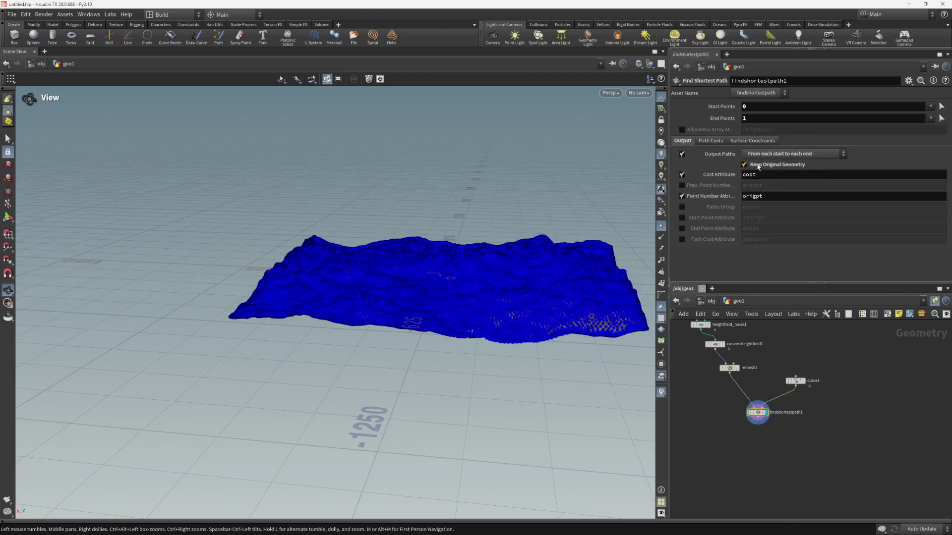
pyautogui.moveTo(473, 290); pyautogui.dragTo(727, 416)
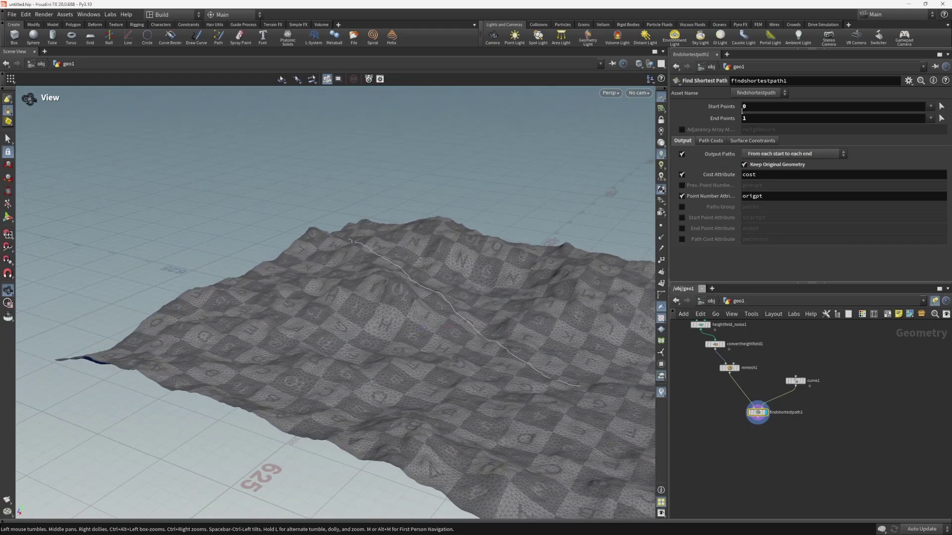
pyautogui.scroll(3, 796, 383)
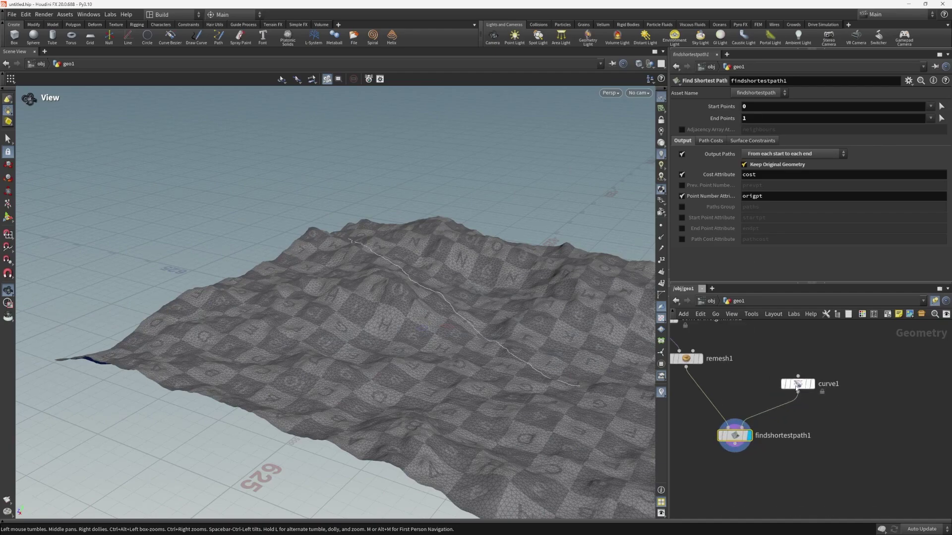
pyautogui.moveTo(376, 302); pyautogui.dragTo(402, 340)
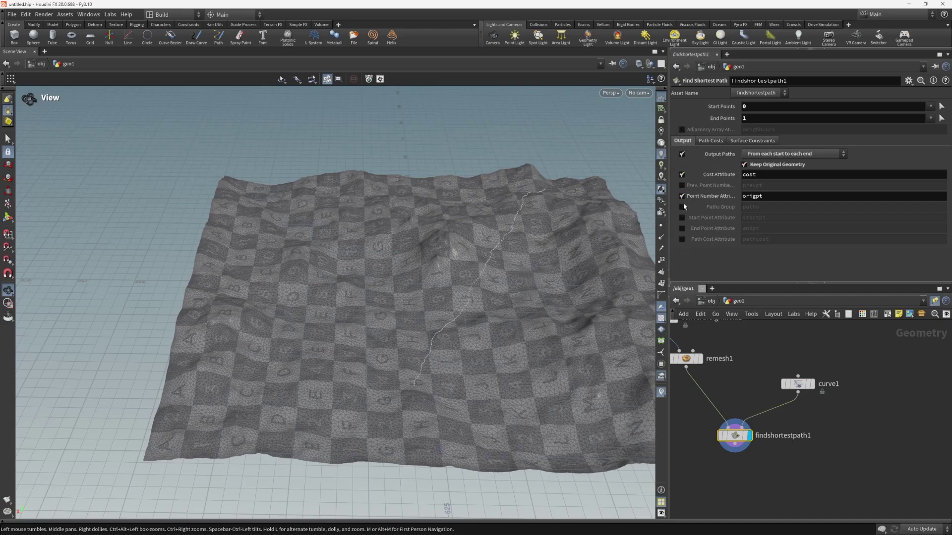
# - Open the geometry spreadsheet for the findshortestpath1 node, then enlarge and reposition its window over the viewport
pyautogui.rightClick(738, 439)
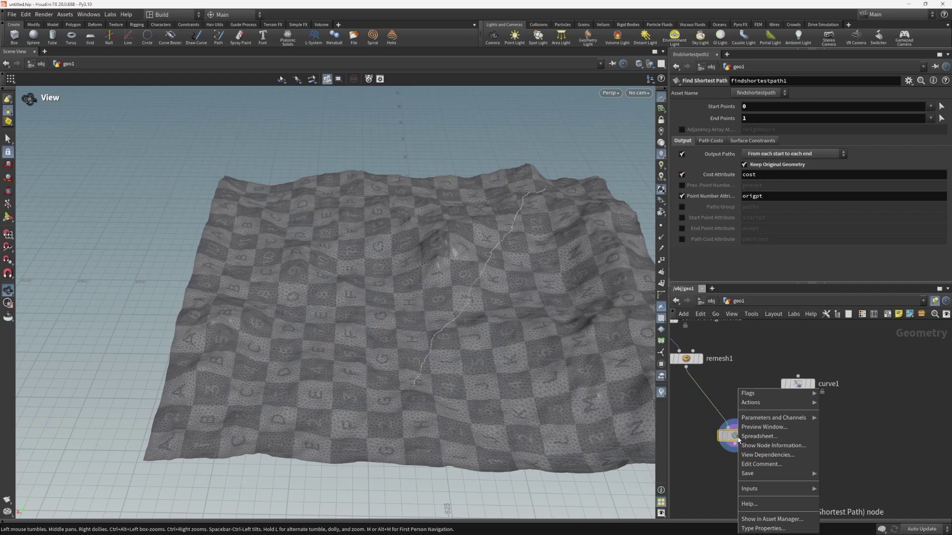
pyautogui.rightClick(732, 436)
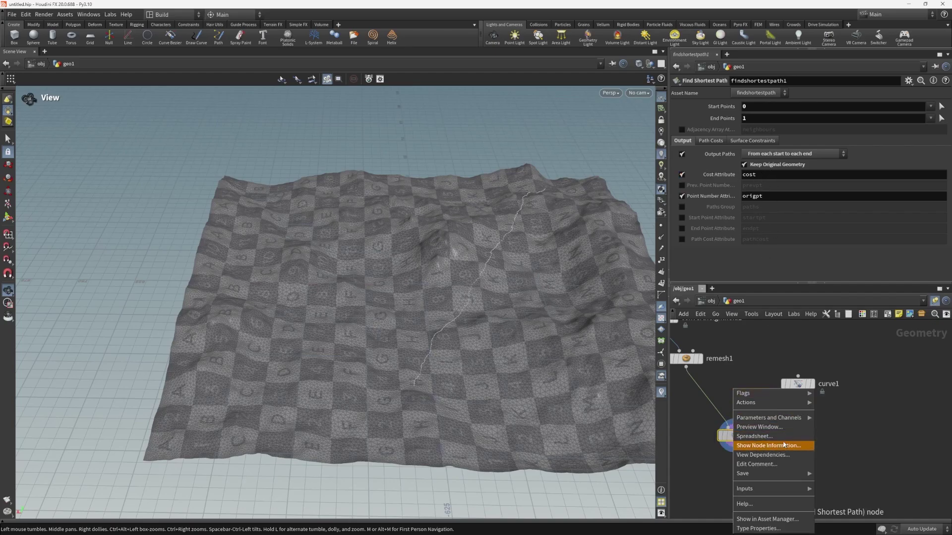
pyautogui.click(811, 438)
pyautogui.moveTo(800, 361); pyautogui.dragTo(346, 171)
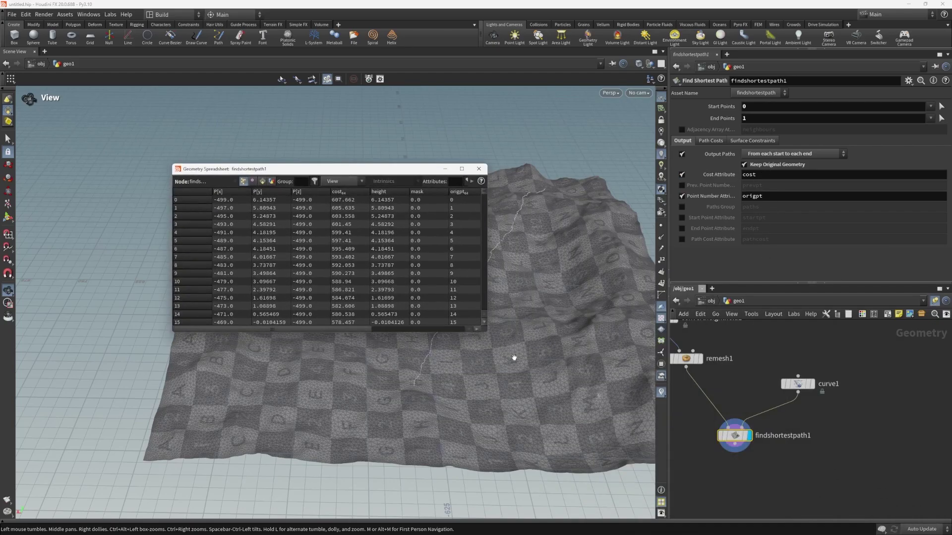
pyautogui.moveTo(486, 332); pyautogui.dragTo(660, 440)
pyautogui.moveTo(490, 172); pyautogui.dragTo(394, 178)
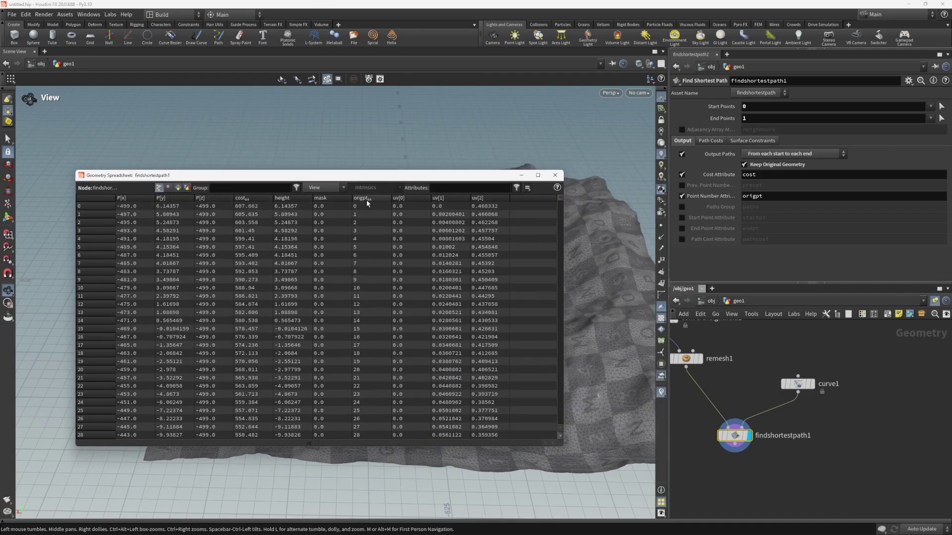
# - Sort the spreadsheet's points by cost, then by original point number, to compare the two attributes
pyautogui.click(244, 201)
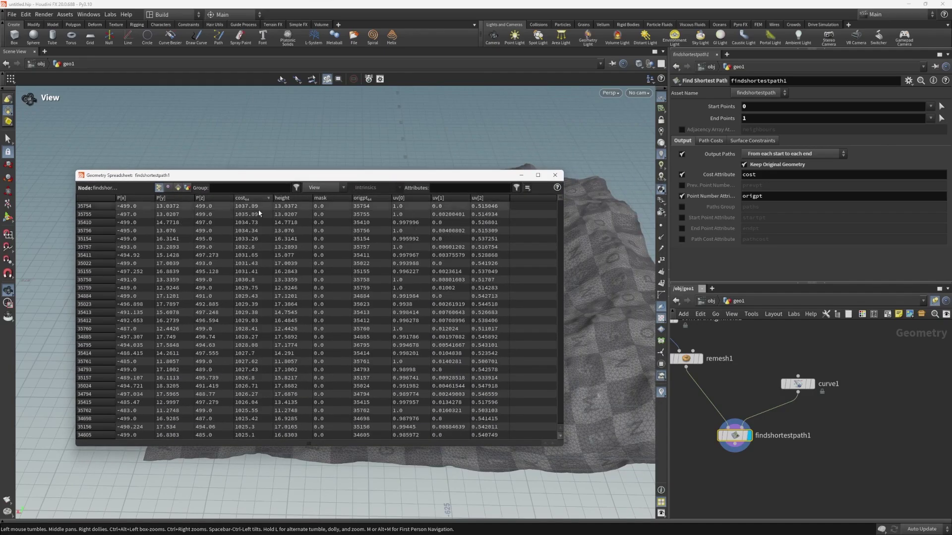
pyautogui.click(375, 198)
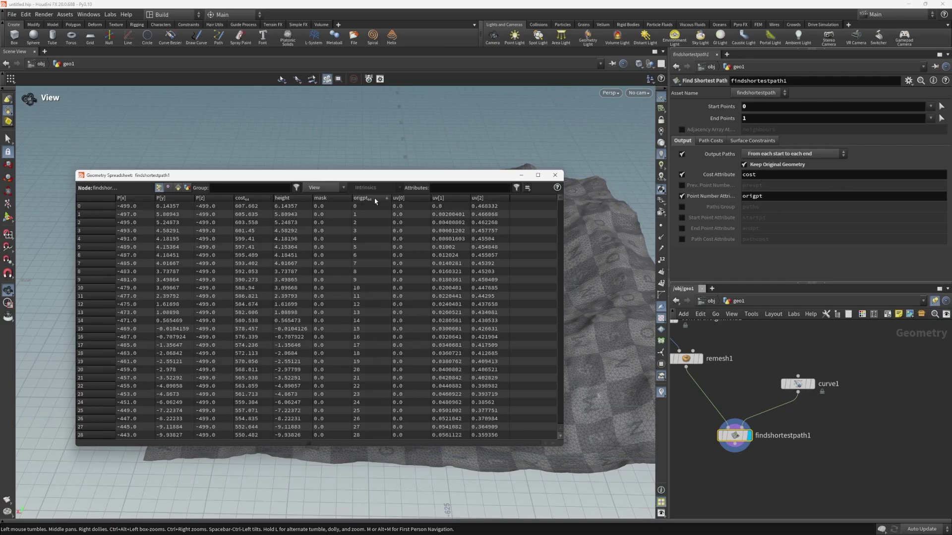
pyautogui.click(375, 198)
# - Disable Keep Original Geometry, sort the path points by origpt in descending order and move the spreadsheet clear of the path
pyautogui.moveTo(714, 198)
pyautogui.click(744, 165)
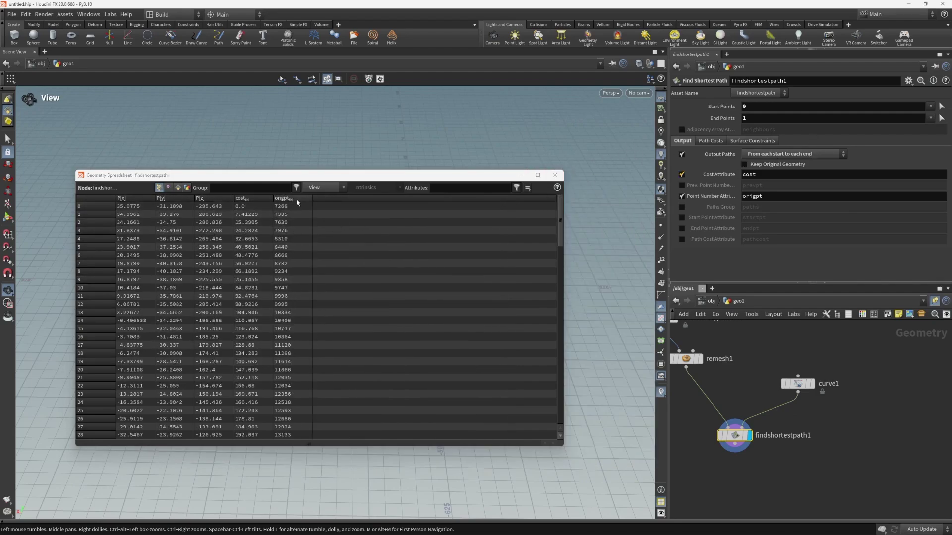
pyautogui.click(291, 199)
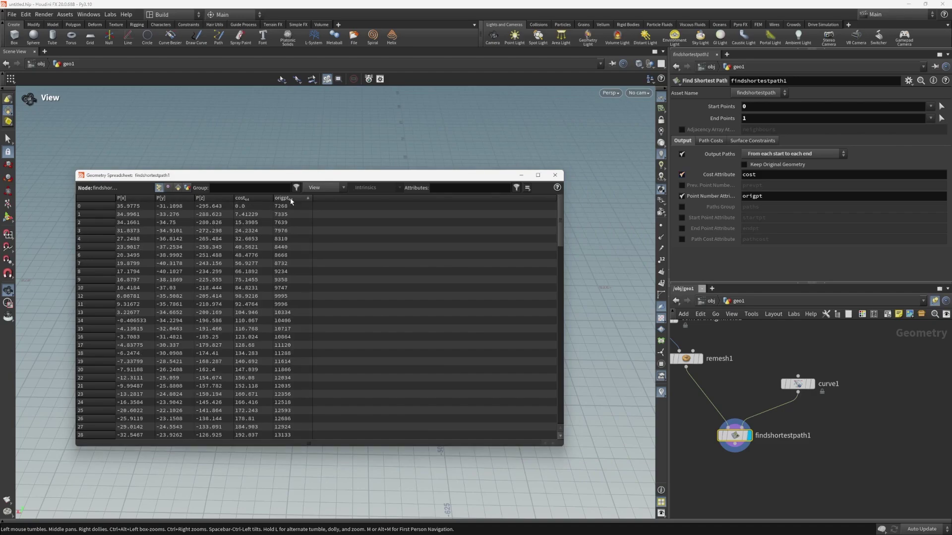
pyautogui.click(291, 199)
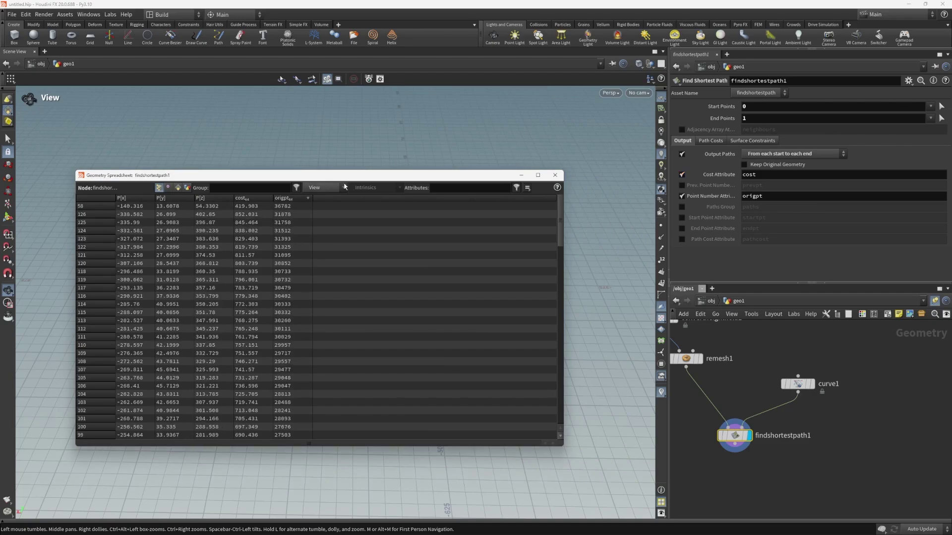
pyautogui.moveTo(453, 177); pyautogui.dragTo(475, 278)
# - Display the remesh1 terrain briefly, then return to findshortestpath1 to compare the original mesh with the path
pyautogui.moveTo(713, 364); pyautogui.dragTo(744, 373, button='middle')
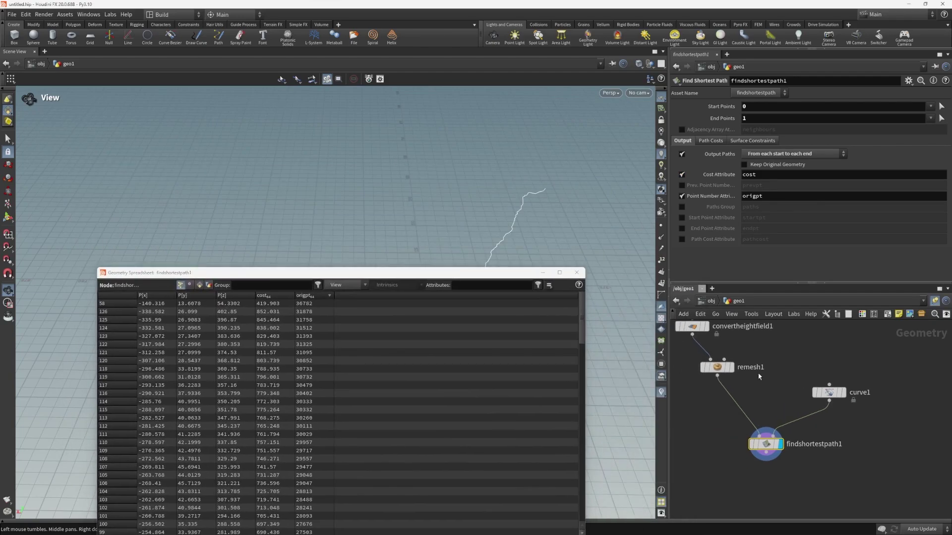
pyautogui.click(731, 367)
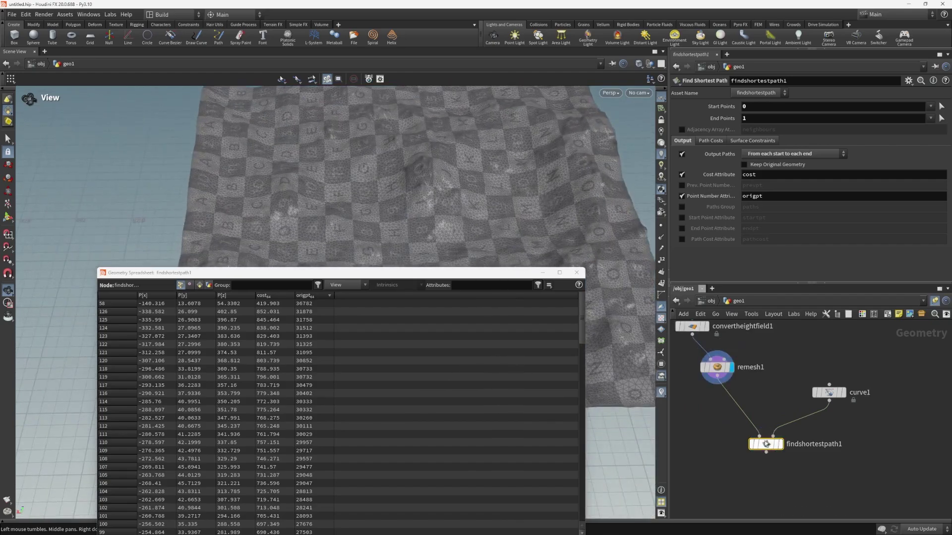
pyautogui.click(780, 444)
pyautogui.moveTo(465, 187); pyautogui.dragTo(450, 220, button='middle')
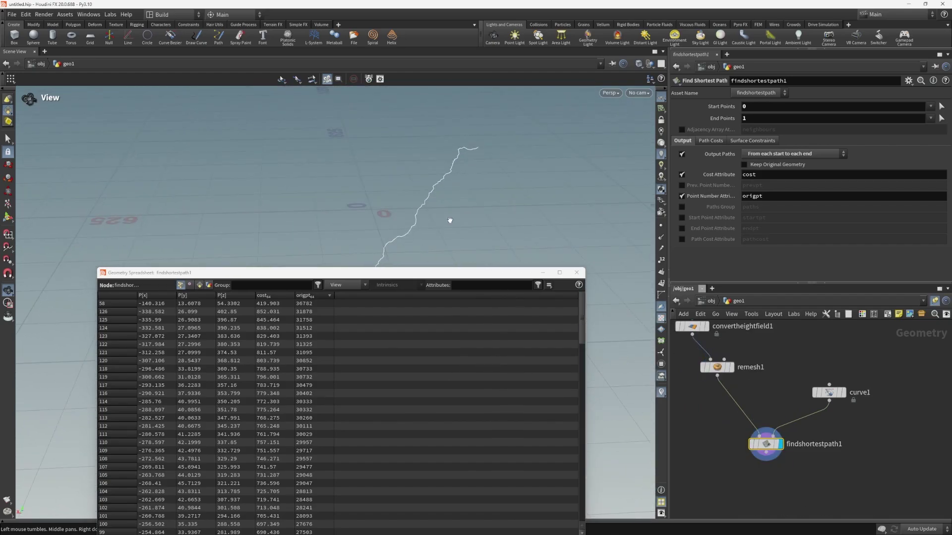
# - Turn off the Point Number Attribute output, close the spreadsheet and view the whole path
pyautogui.click(682, 196)
pyautogui.click(576, 272)
pyautogui.moveTo(530, 238); pyautogui.dragTo(473, 233)
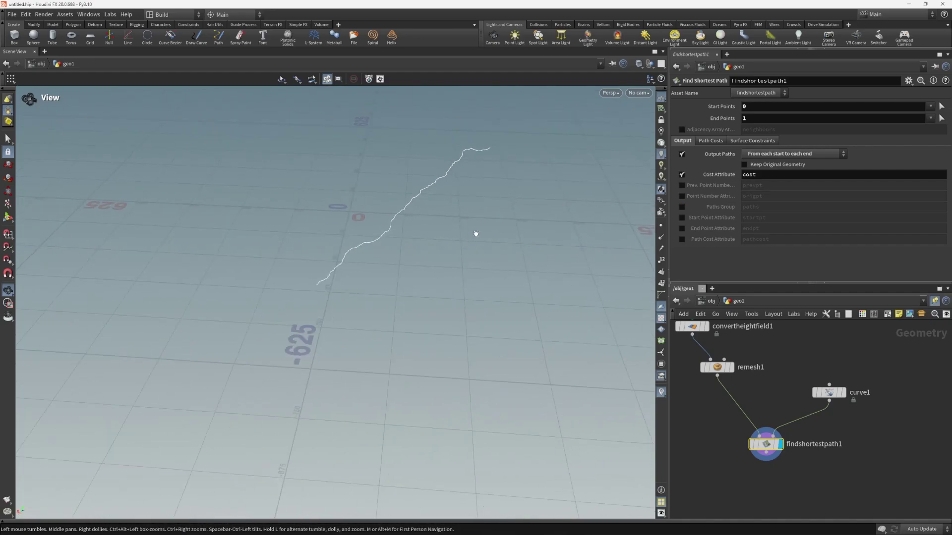
pyautogui.moveTo(474, 233); pyautogui.dragTo(475, 263, button='middle')
# - Add a Labs Attribute Normalize Float node below findshortestpath1, connect it to the path output and display it
pyautogui.moveTo(849, 462); pyautogui.dragTo(829, 392, button='middle')
pyautogui.press('Tab')
pyautogui.write('normali')
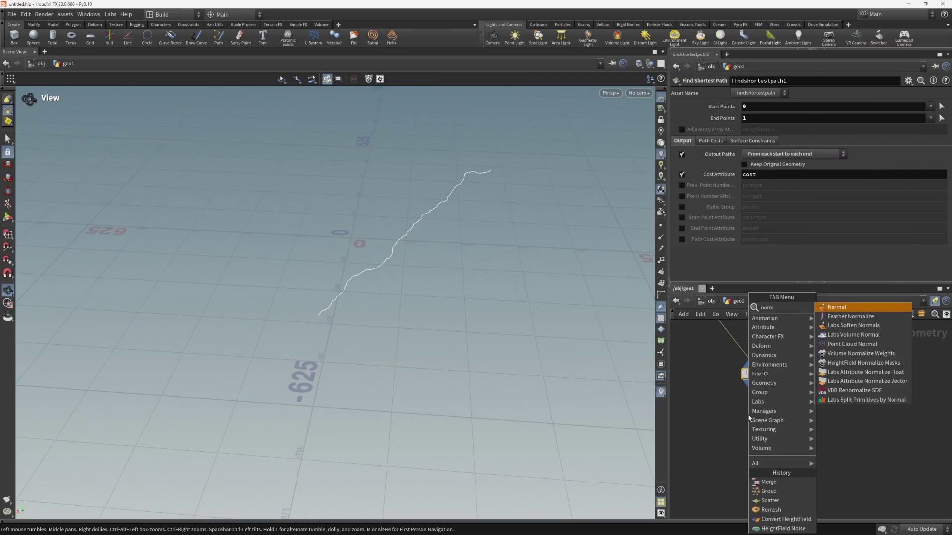
pyautogui.press('Down')
pyautogui.press('Down')
pyautogui.press('Down')
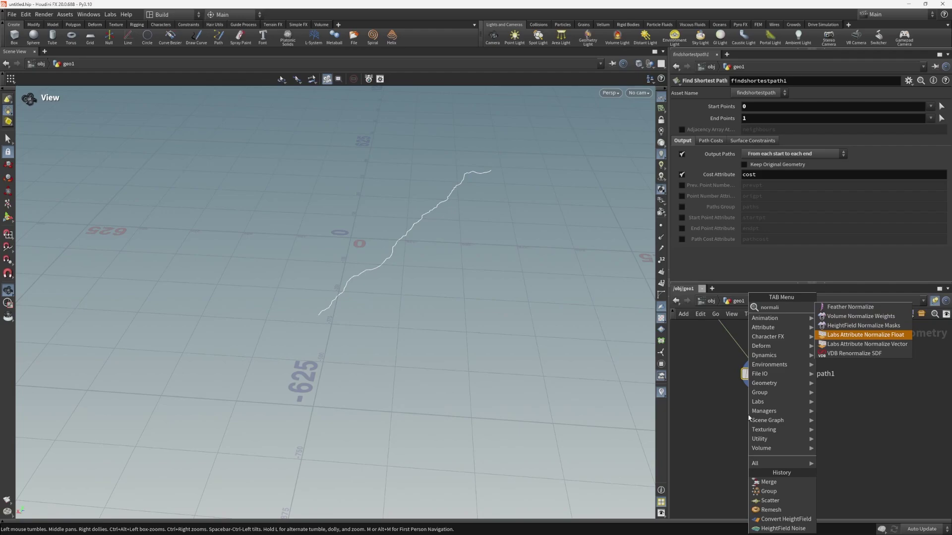
pyautogui.press('Return')
pyautogui.click(759, 416)
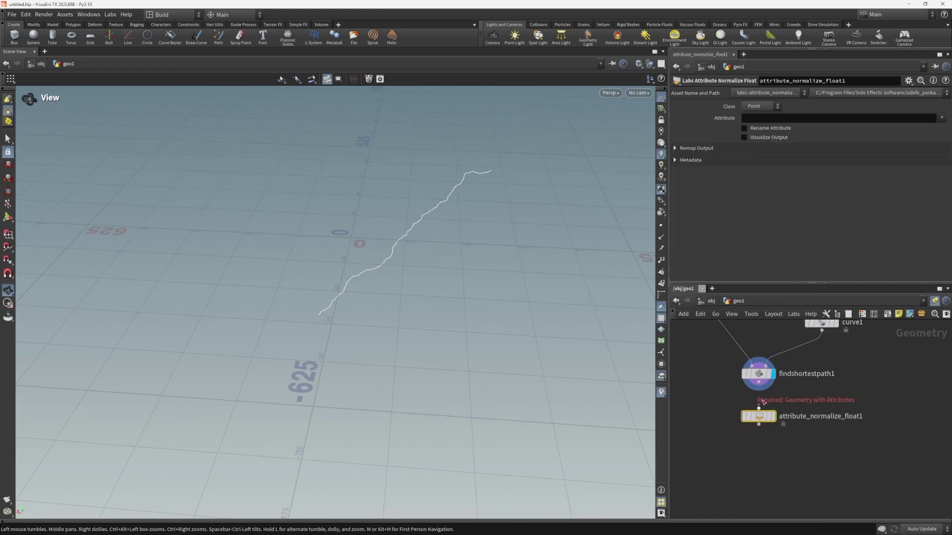
pyautogui.click(781, 400)
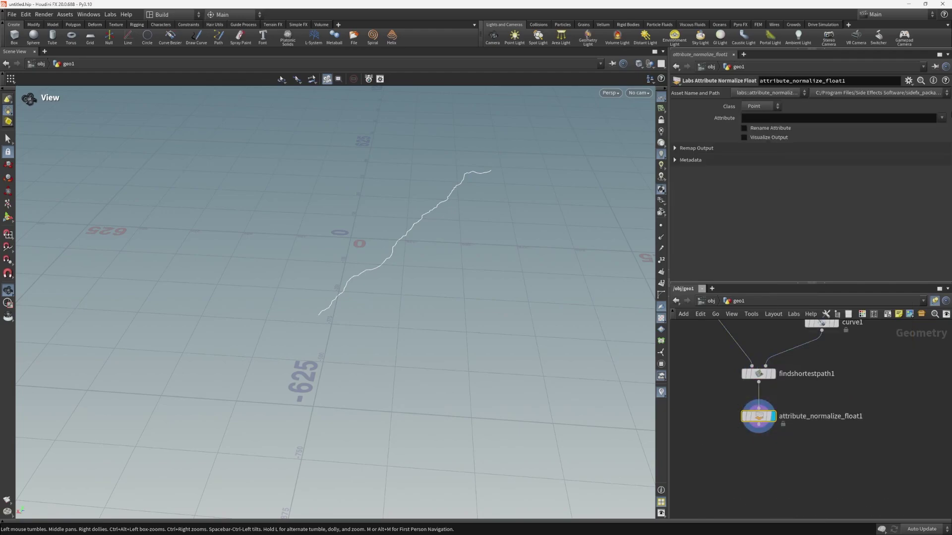
# - Normalize the cost attribute and enable Visualize Output to colour the path by cost
pyautogui.click(942, 117)
pyautogui.click(937, 128)
pyautogui.click(768, 138)
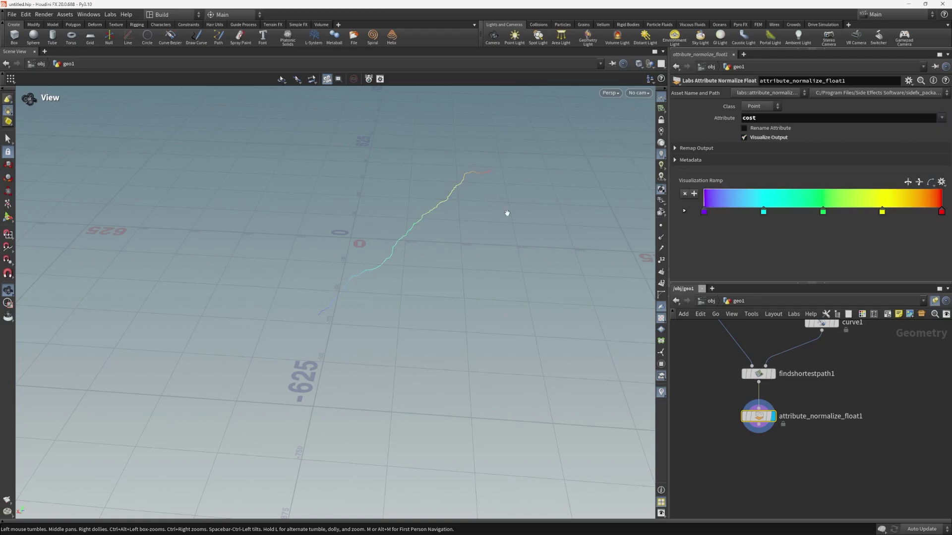
pyautogui.moveTo(505, 213); pyautogui.dragTo(432, 218)
# - Template the remesh1 node and inspect how the coloured path follows the terrain's wireframe
pyautogui.moveTo(685, 361); pyautogui.dragTo(749, 432, button='middle')
pyautogui.moveTo(772, 370)
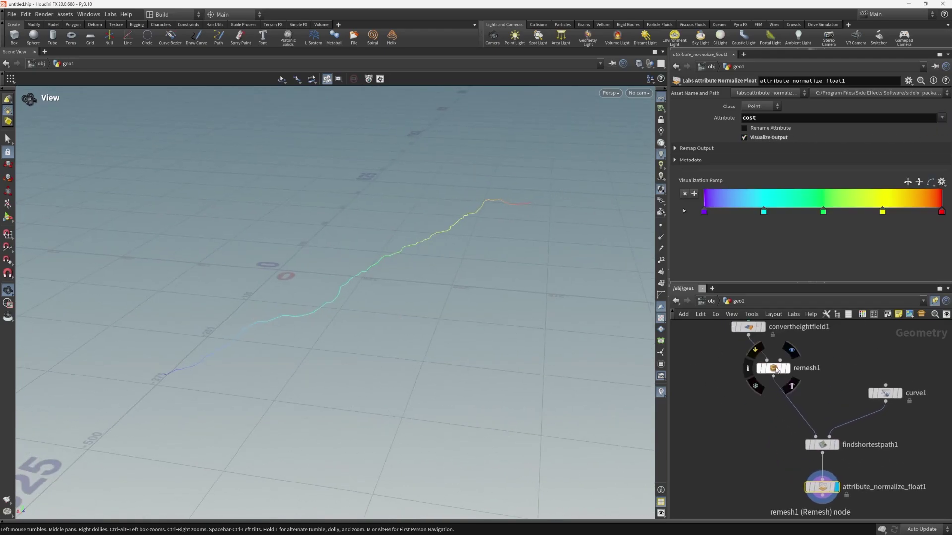
pyautogui.click(792, 385)
pyautogui.moveTo(387, 257); pyautogui.dragTo(469, 282)
pyautogui.moveTo(470, 282); pyautogui.dragTo(424, 311, button='right')
pyautogui.moveTo(423, 311); pyautogui.dragTo(262, 353)
pyautogui.scroll(3, 262, 352)
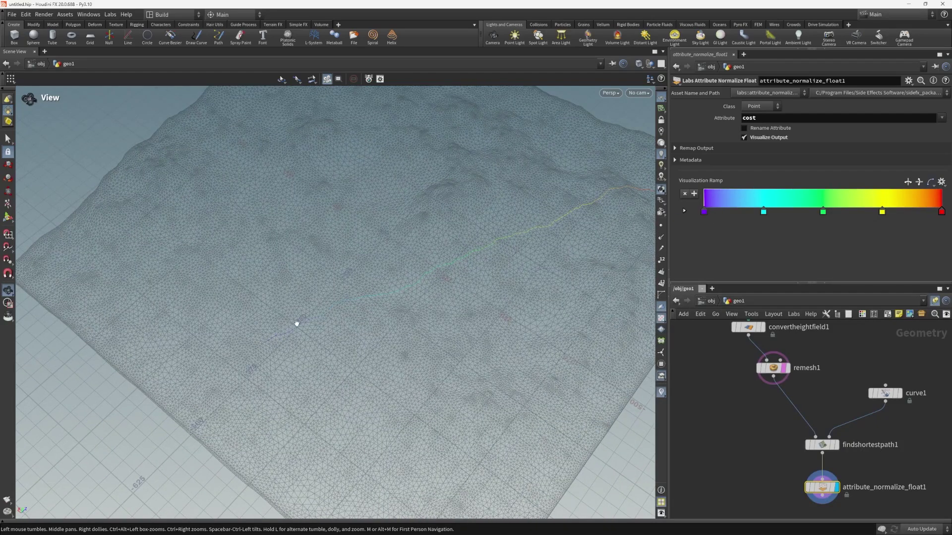
pyautogui.moveTo(331, 301); pyautogui.dragTo(372, 236)
pyautogui.moveTo(371, 236); pyautogui.dragTo(547, 316, button='middle')
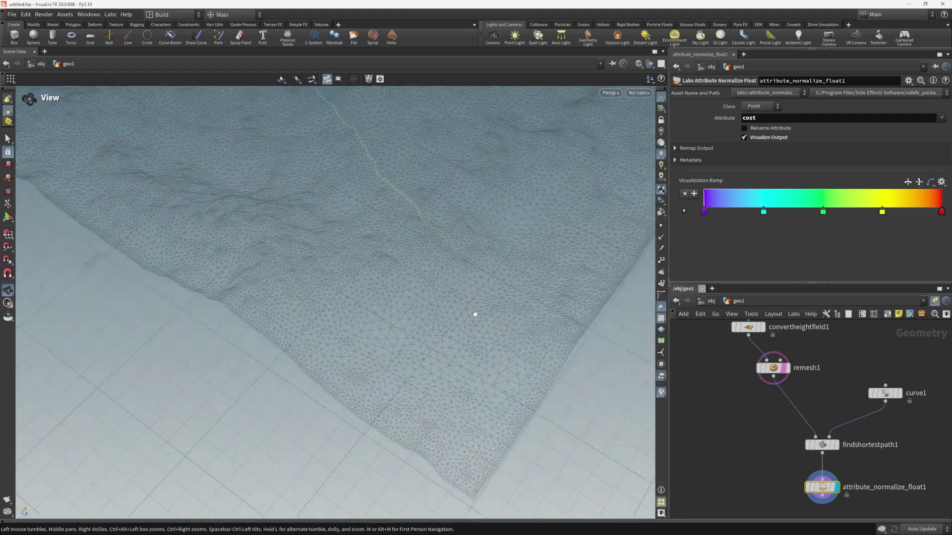
pyautogui.moveTo(475, 314); pyautogui.dragTo(464, 284)
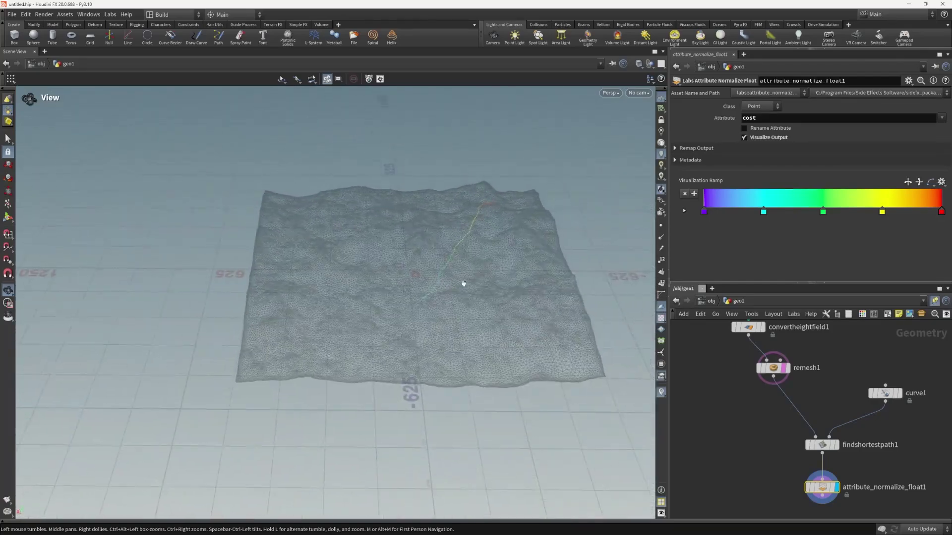
# - Select findshortestpath1 and examine the cost-coloured path across the templated terrain from several angles
pyautogui.moveTo(857, 450); pyautogui.dragTo(786, 367, button='middle')
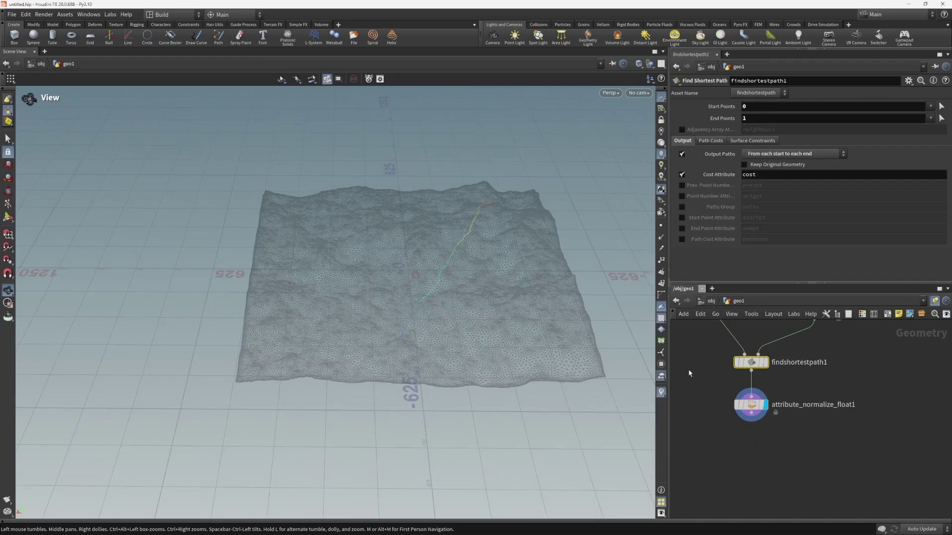
pyautogui.moveTo(383, 313); pyautogui.dragTo(368, 350, button='middle')
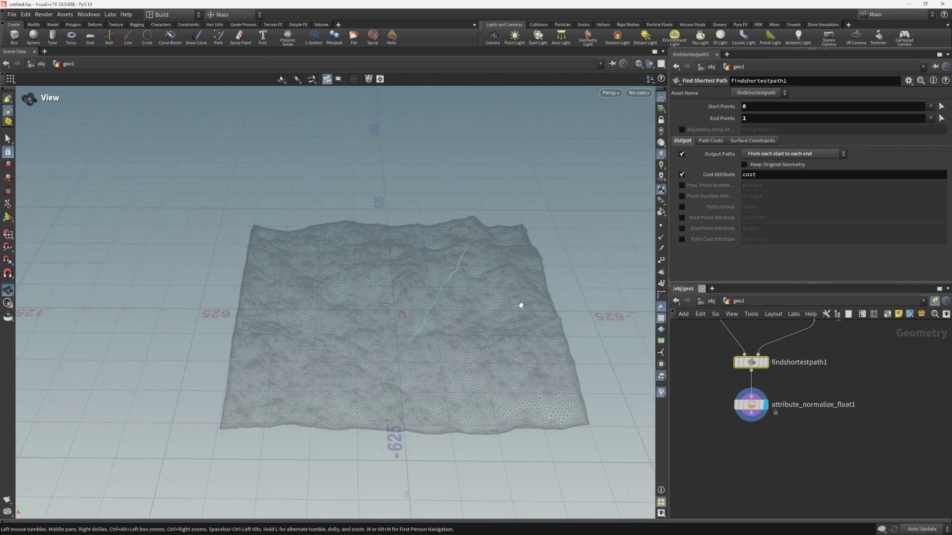
pyautogui.moveTo(482, 301); pyautogui.dragTo(395, 360)
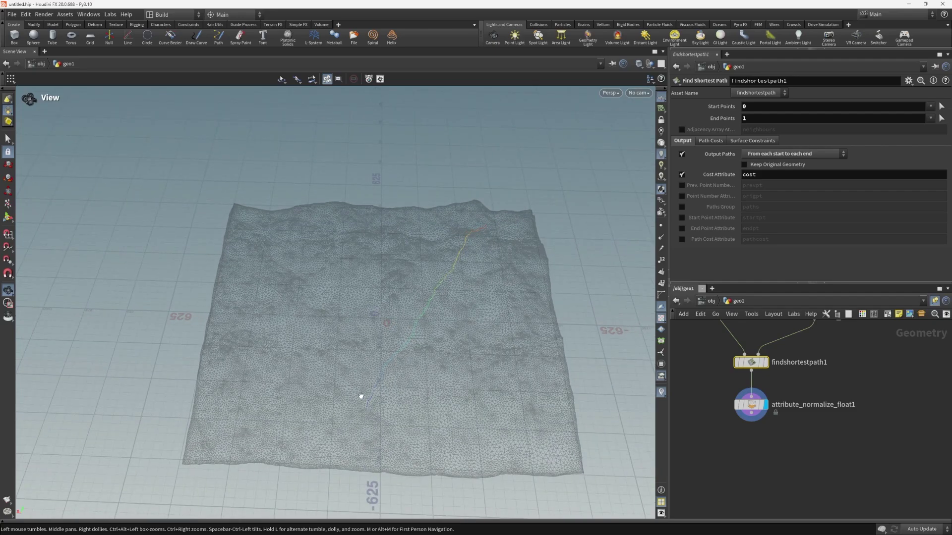
pyautogui.moveTo(796, 371); pyautogui.dragTo(793, 404, button='middle')
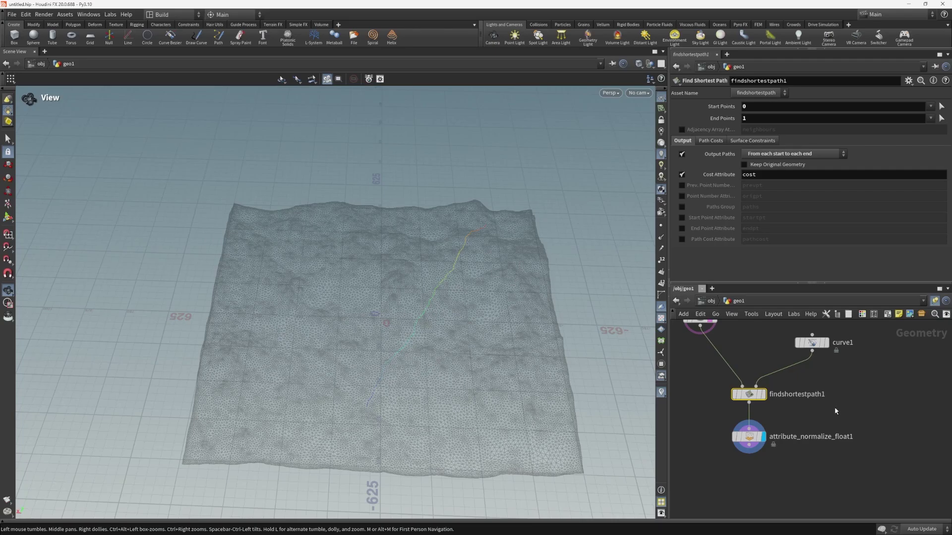
pyautogui.moveTo(414, 319)
pyautogui.mouseDown()
pyautogui.moveTo(402, 242)
pyautogui.moveTo(408, 302)
pyautogui.mouseUp()
pyautogui.moveTo(408, 302); pyautogui.dragTo(373, 261, button='right')
pyautogui.moveTo(863, 404); pyautogui.dragTo(861, 443, button='middle')
pyautogui.moveTo(731, 389); pyautogui.dragTo(735, 331, button='middle')
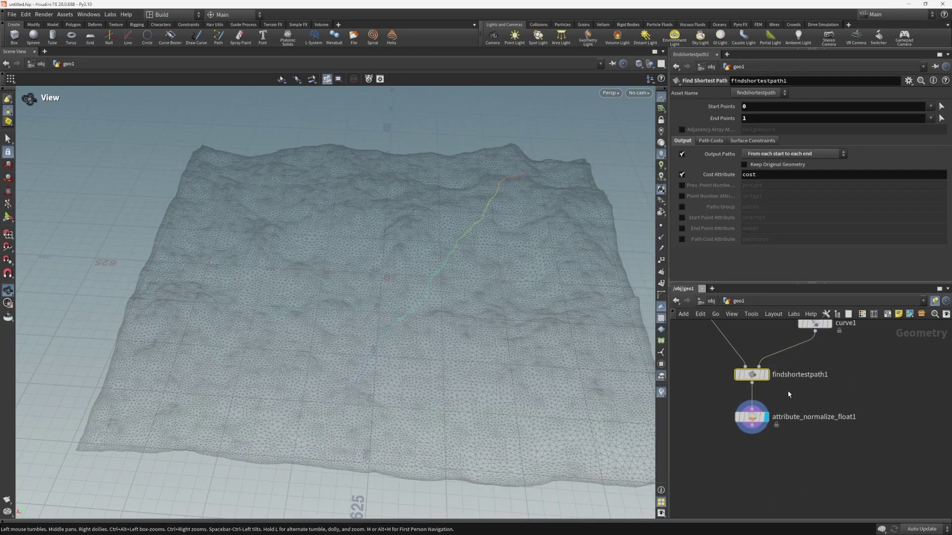
# - Try enabling the maximum search path cost on findshortestpath1 with a limit of 1000000 and check the path
pyautogui.click(712, 143)
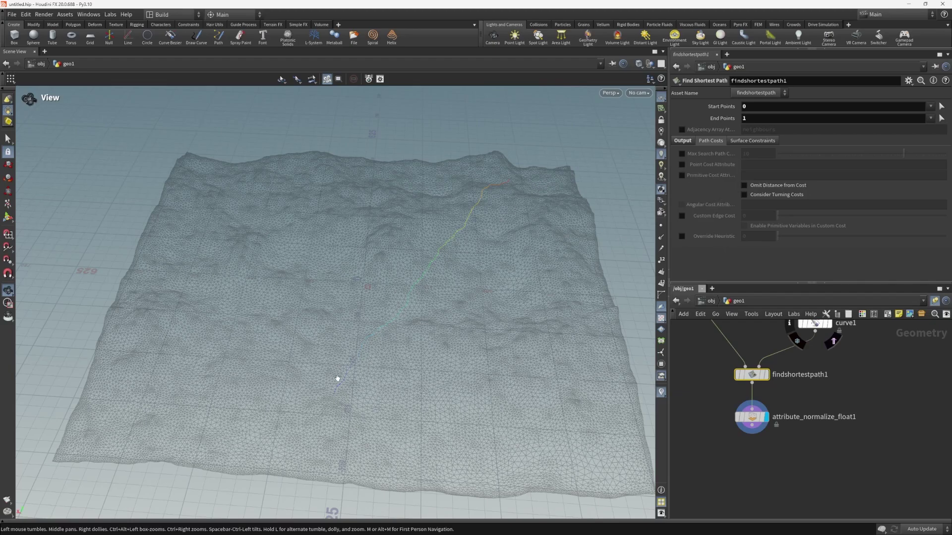
pyautogui.click(682, 154)
pyautogui.moveTo(348, 371); pyautogui.dragTo(354, 329)
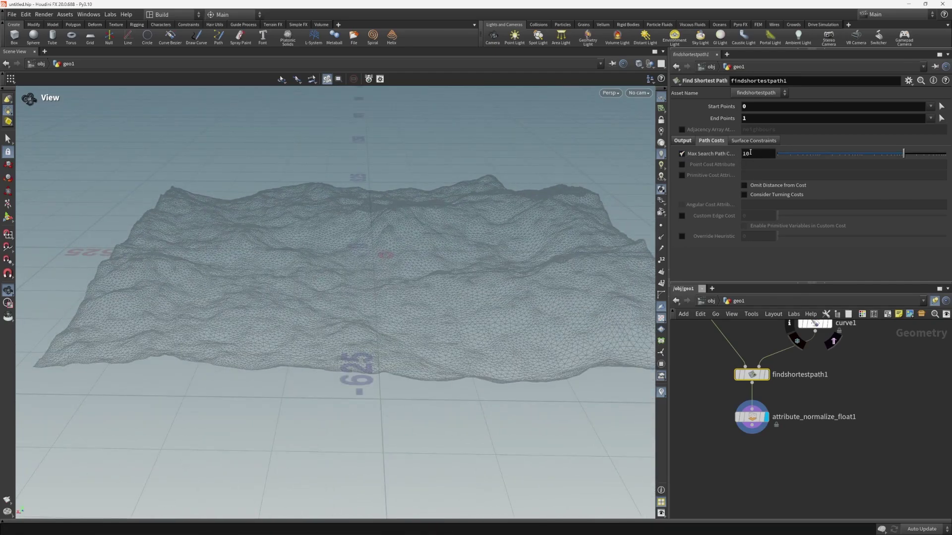
pyautogui.click(765, 156)
pyautogui.write('0000')
pyautogui.press('Return')
pyautogui.moveTo(450, 178); pyautogui.dragTo(378, 307)
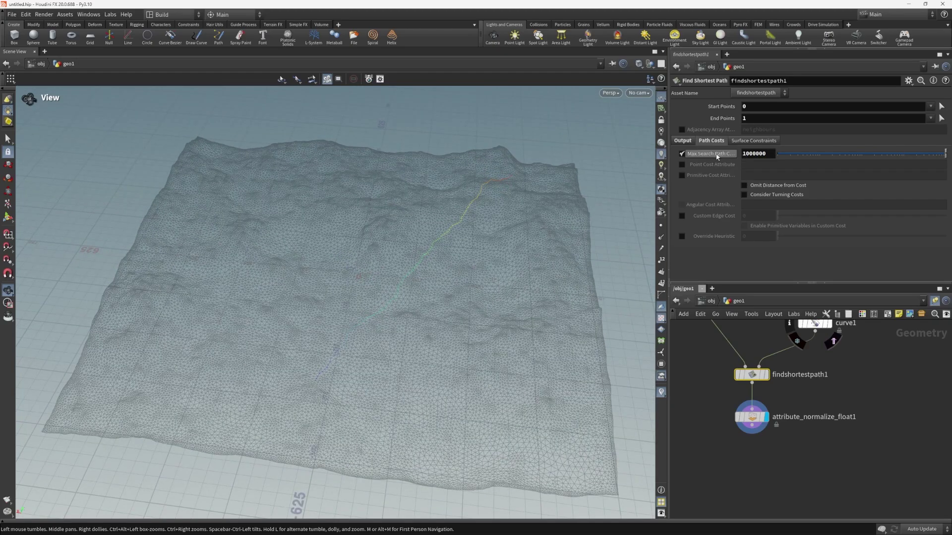
# - Disable the maximum search path cost, then switch the Point Cost Attribute option on and back off
pyautogui.click(682, 154)
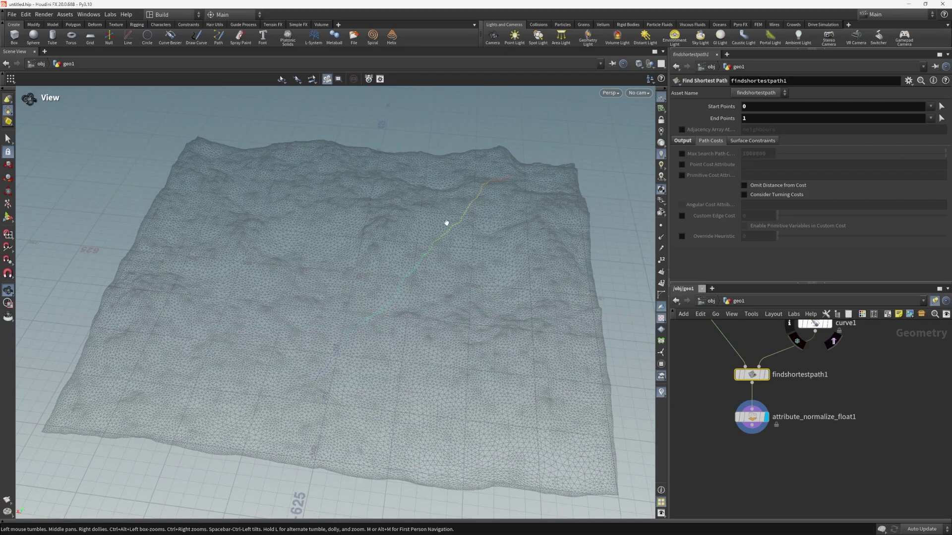
pyautogui.moveTo(446, 221)
pyautogui.mouseDown()
pyautogui.moveTo(415, 266)
pyautogui.moveTo(439, 233)
pyautogui.mouseUp()
pyautogui.click(682, 165)
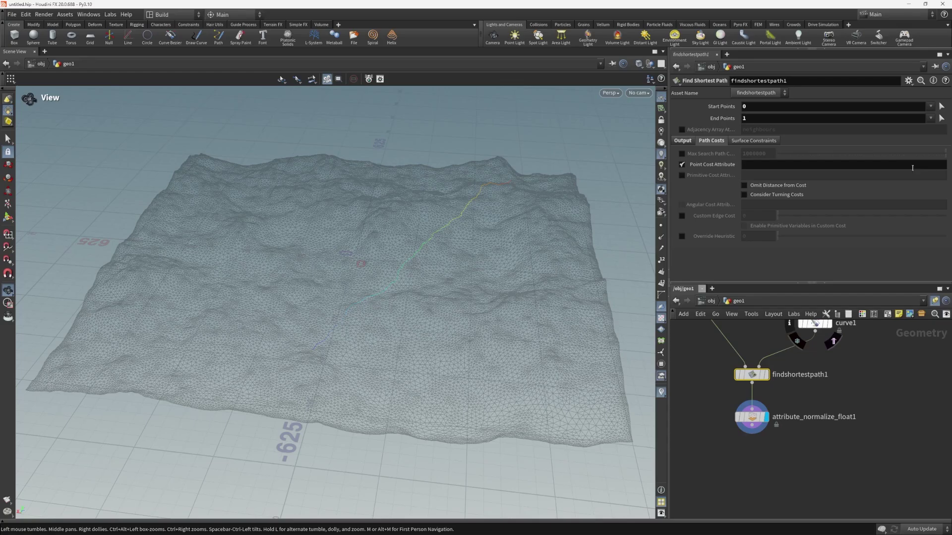
pyautogui.click(681, 165)
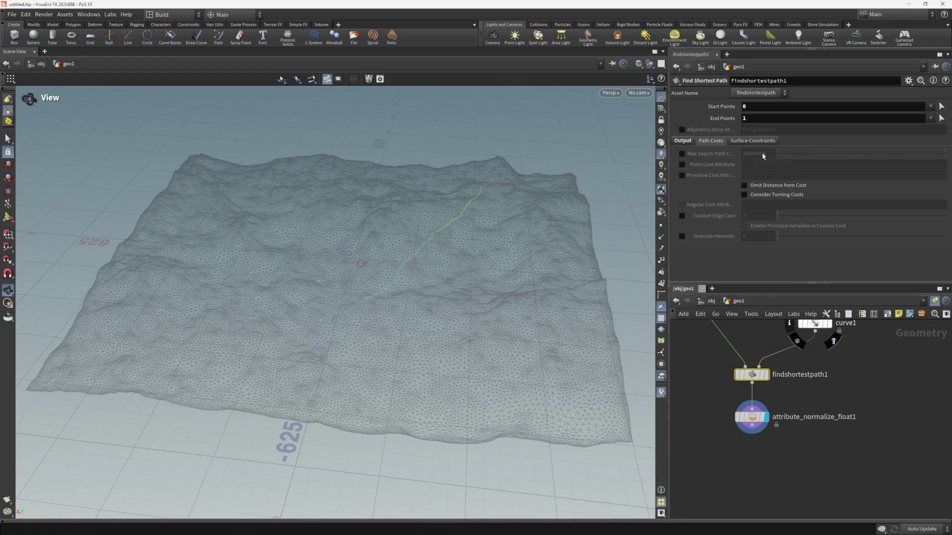
# - Enable Omit Distance from Cost and inspect the rerouted path over the whole terrain
pyautogui.click(775, 188)
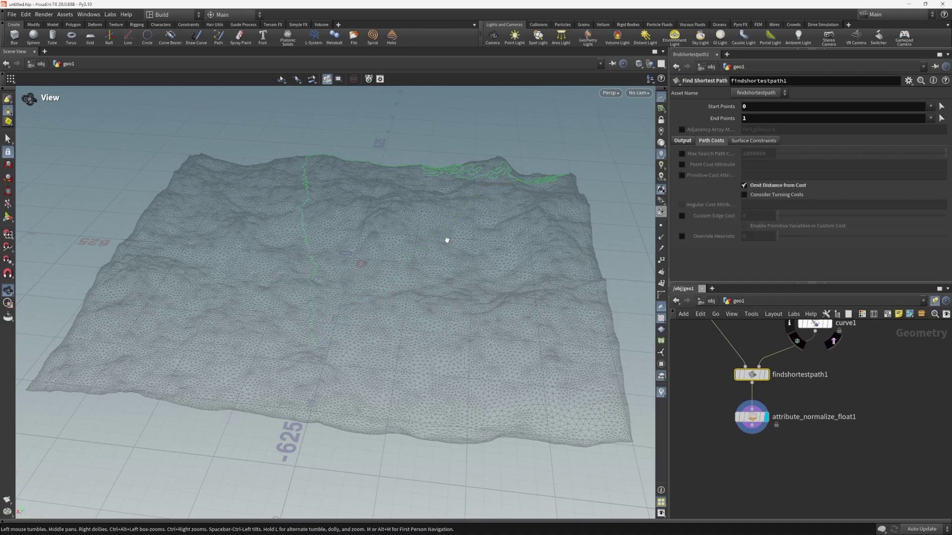
pyautogui.moveTo(446, 240); pyautogui.dragTo(570, 289)
pyautogui.moveTo(570, 289); pyautogui.dragTo(274, 130, button='middle')
pyautogui.scroll(-5, 408, 227)
pyautogui.moveTo(408, 228); pyautogui.dragTo(416, 231)
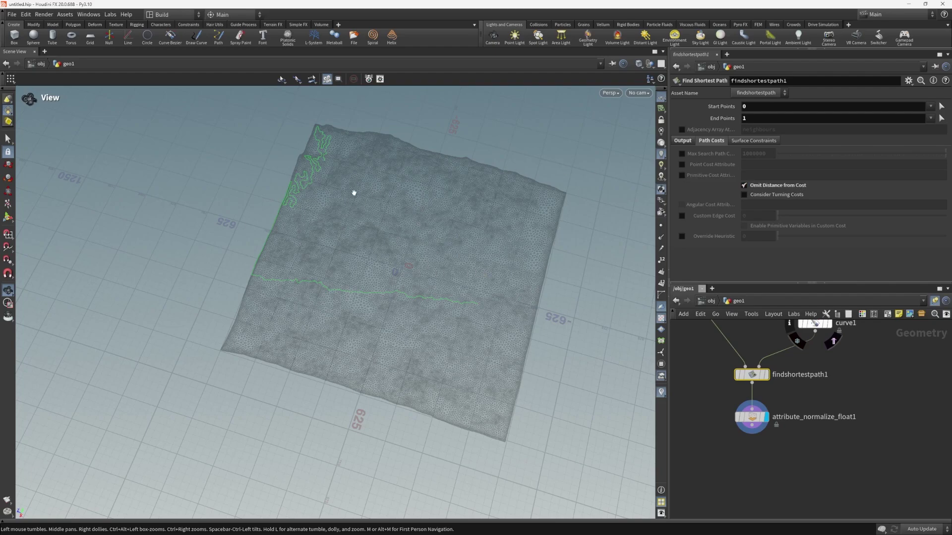
# - Open the geometry spreadsheet for attribute_normalize_float1, examine the cost column and close the spreadsheet
pyautogui.rightClick(751, 416)
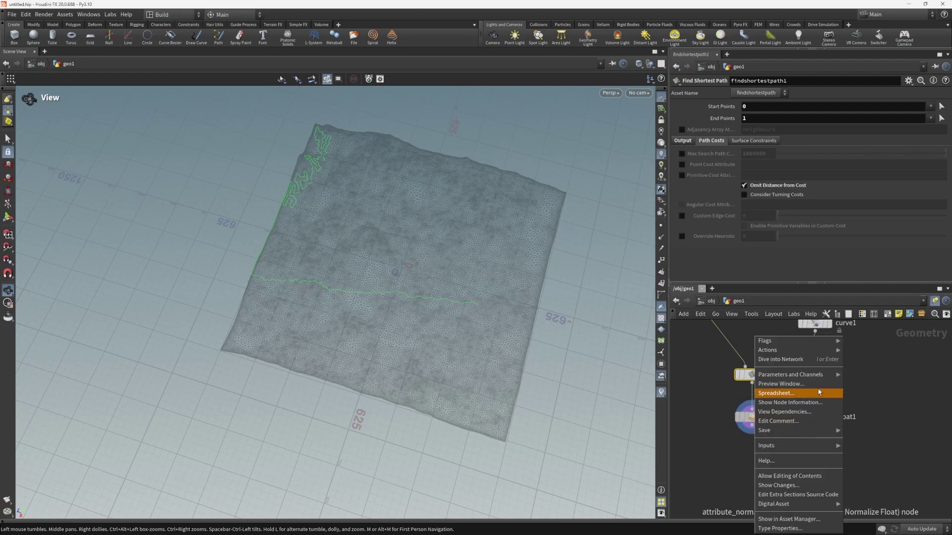
pyautogui.click(798, 393)
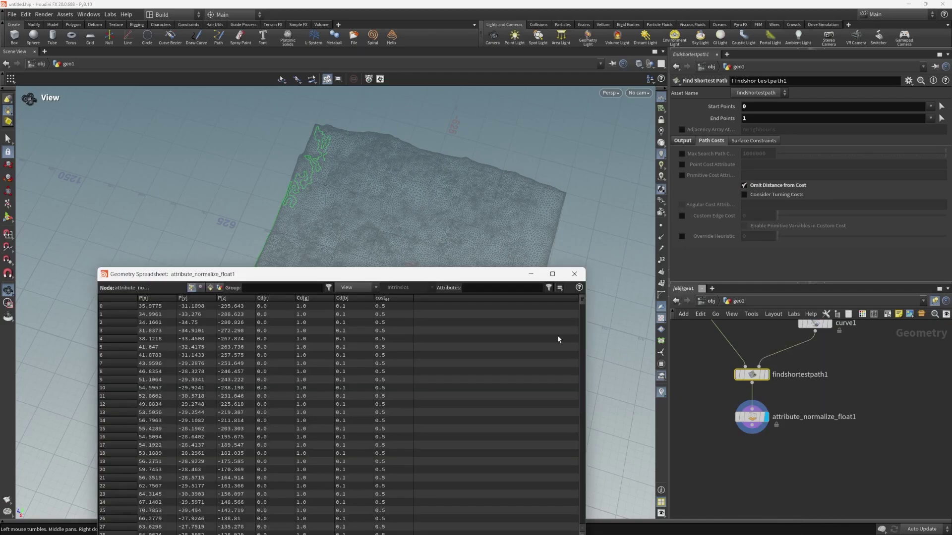
pyautogui.click(398, 297)
pyautogui.moveTo(409, 279); pyautogui.dragTo(414, 105)
pyautogui.click(391, 126)
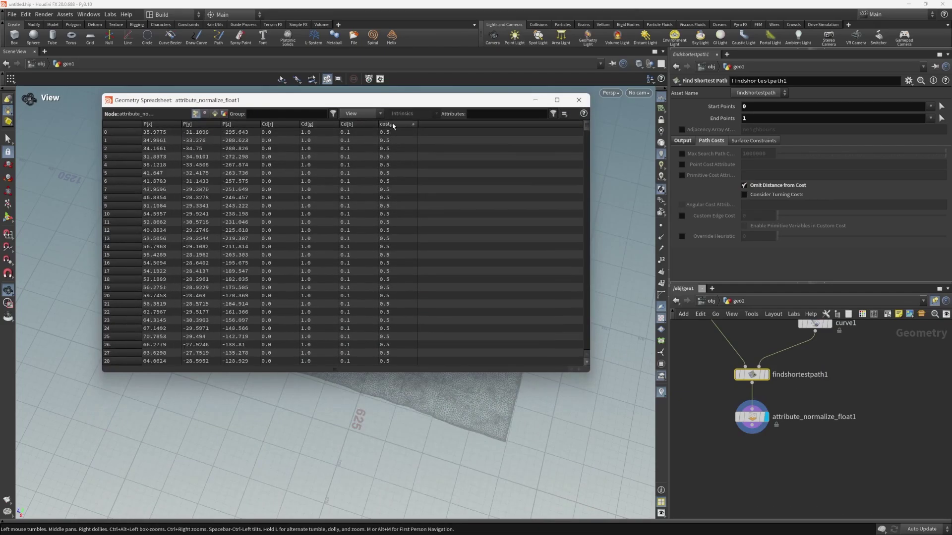
pyautogui.click(574, 103)
pyautogui.click(578, 100)
# - Disable Omit Distance from Cost, enable Consider Turning Costs on findshortestpath1 and inspect the path
pyautogui.moveTo(357, 196); pyautogui.dragTo(368, 249)
pyautogui.scroll(2, 365, 208)
pyautogui.click(766, 186)
pyautogui.moveTo(446, 184); pyautogui.dragTo(387, 229)
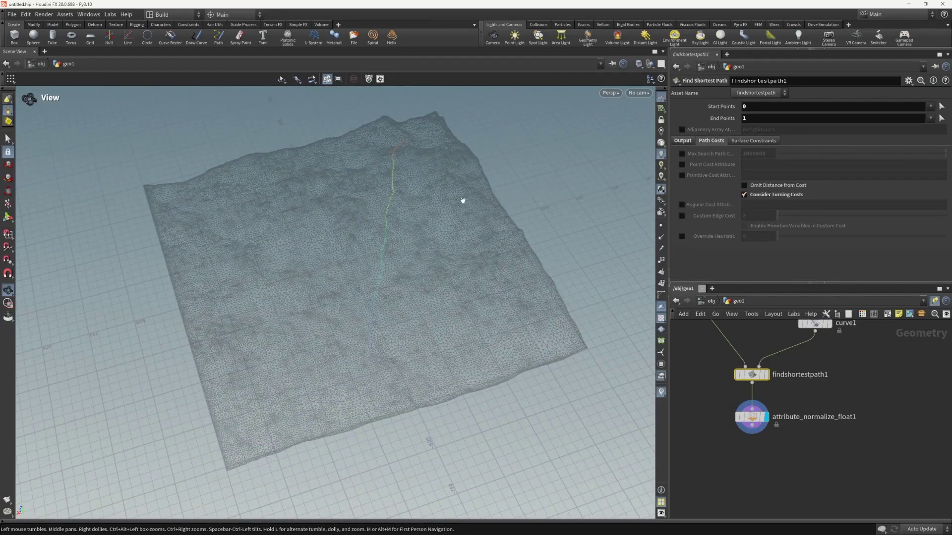
# - Try Omit Distance from Cost together with Consider Turning Costs, inspect the route, and disable the omit option again
pyautogui.click(793, 187)
pyautogui.moveTo(268, 161); pyautogui.dragTo(359, 329)
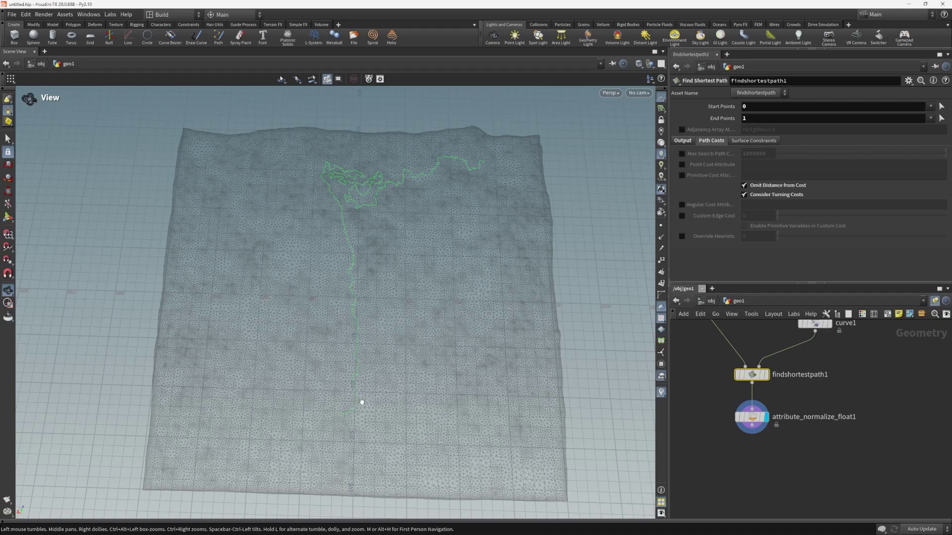
pyautogui.moveTo(327, 189); pyautogui.dragTo(404, 411)
pyautogui.click(753, 184)
pyautogui.moveTo(608, 205); pyautogui.dragTo(591, 262, button='middle')
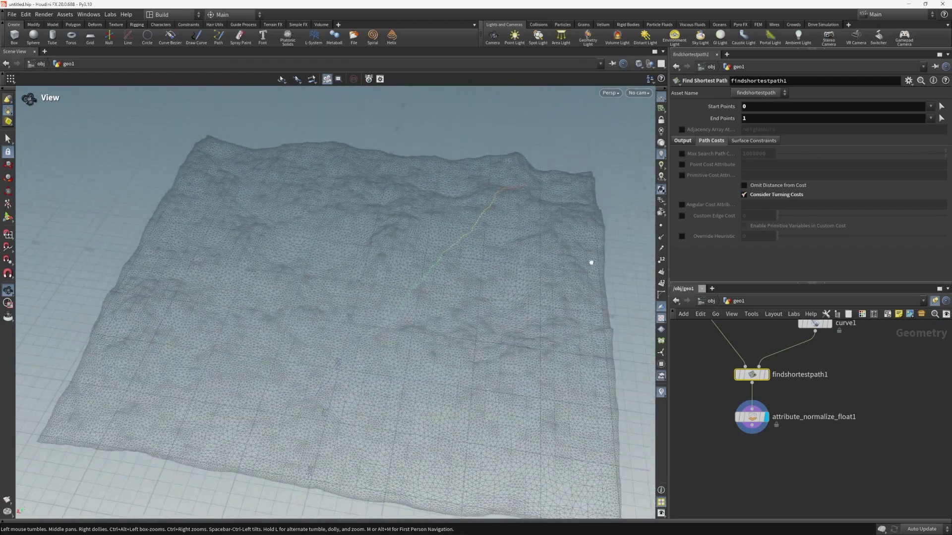
# - Disable Consider Turning Costs on findshortestpath1 and inspect the path across the terrain
pyautogui.click(771, 197)
pyautogui.moveTo(511, 216); pyautogui.dragTo(313, 264, button='right')
pyautogui.moveTo(312, 263); pyautogui.dragTo(283, 270)
pyautogui.moveTo(416, 241); pyautogui.dragTo(543, 212, button='right')
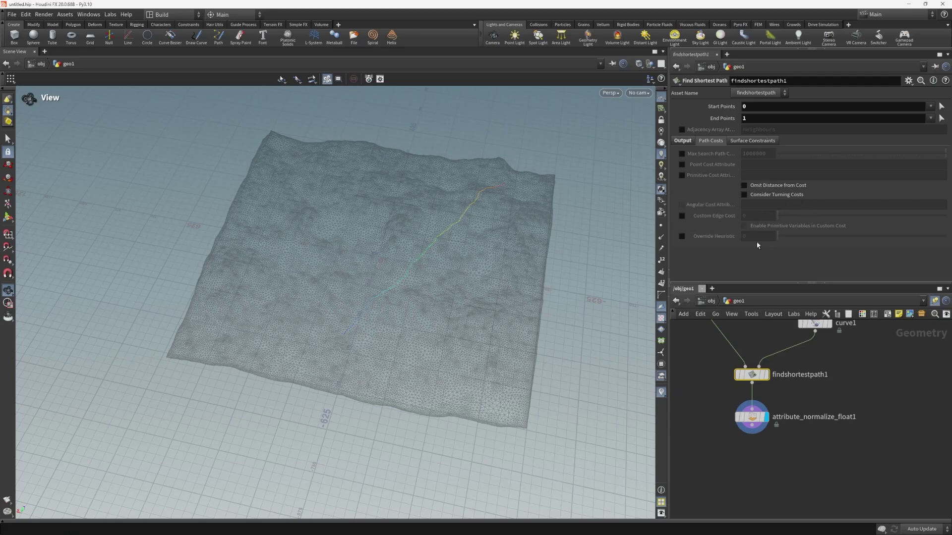
pyautogui.moveTo(471, 268); pyautogui.dragTo(482, 321)
pyautogui.moveTo(482, 321); pyautogui.dragTo(627, 166, button='right')
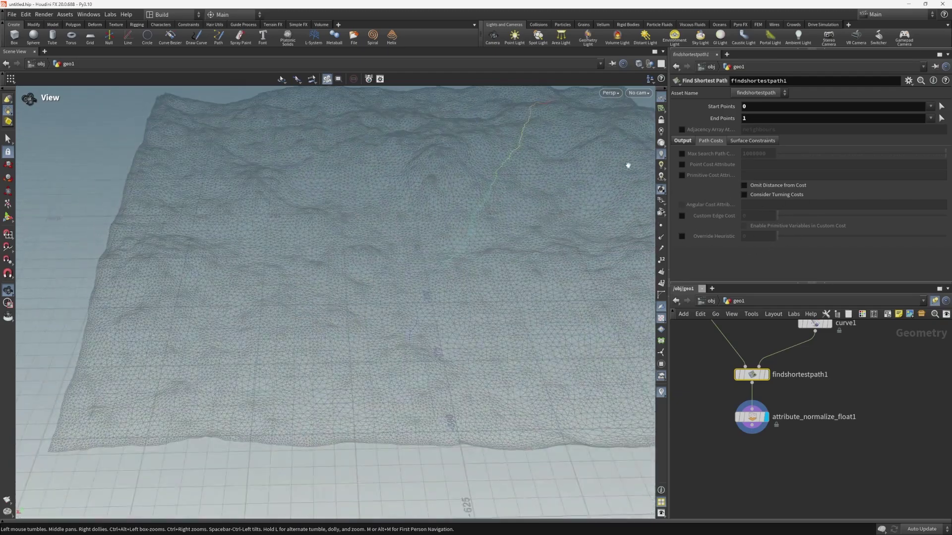
# - Enable Point Cost Attribute on findshortestpath1 and set it to cost
pyautogui.moveTo(583, 186); pyautogui.dragTo(524, 225, button='middle')
pyautogui.click(682, 164)
pyautogui.scroll(-3, 525, 225)
pyautogui.click(759, 165)
pyautogui.write('cos')
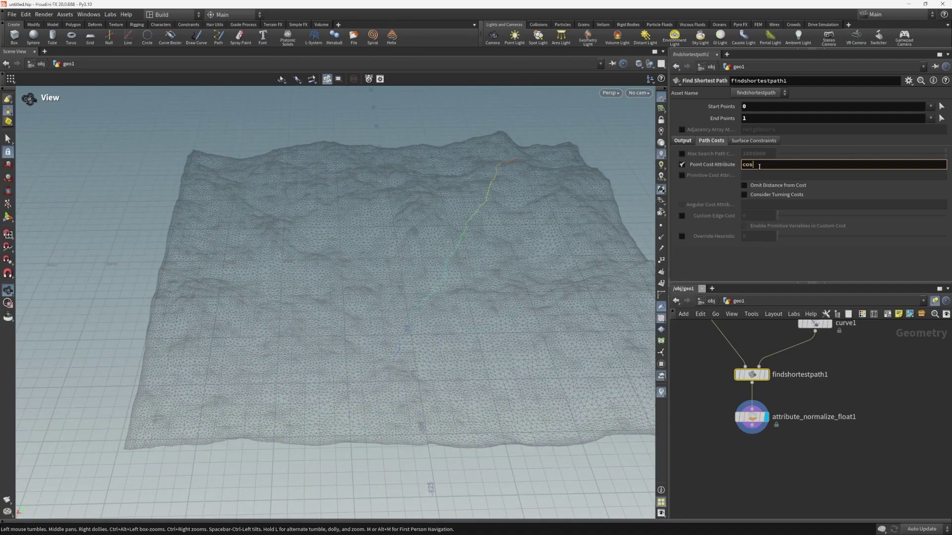
pyautogui.write('t')
pyautogui.press('Return')
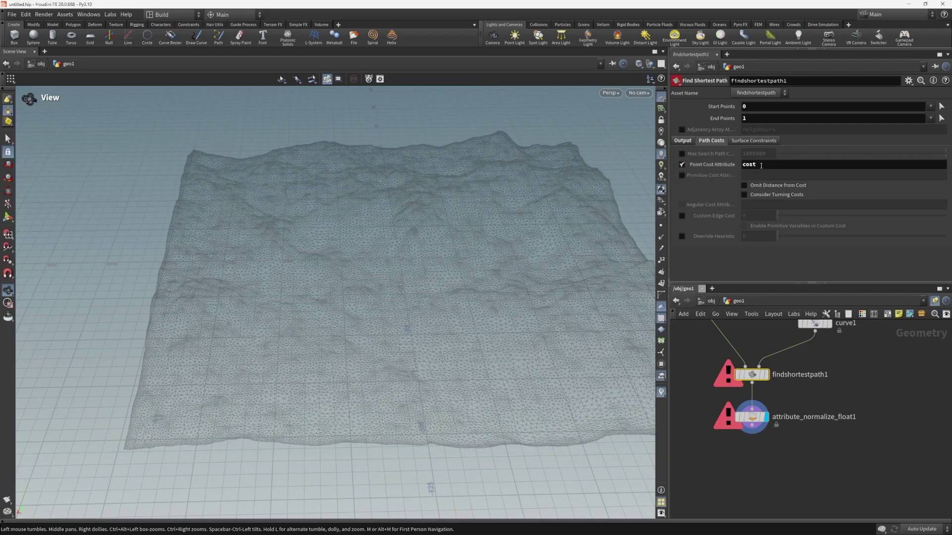
pyautogui.scroll(-2, 873, 396)
pyautogui.scroll(2, 805, 393)
pyautogui.click(763, 386)
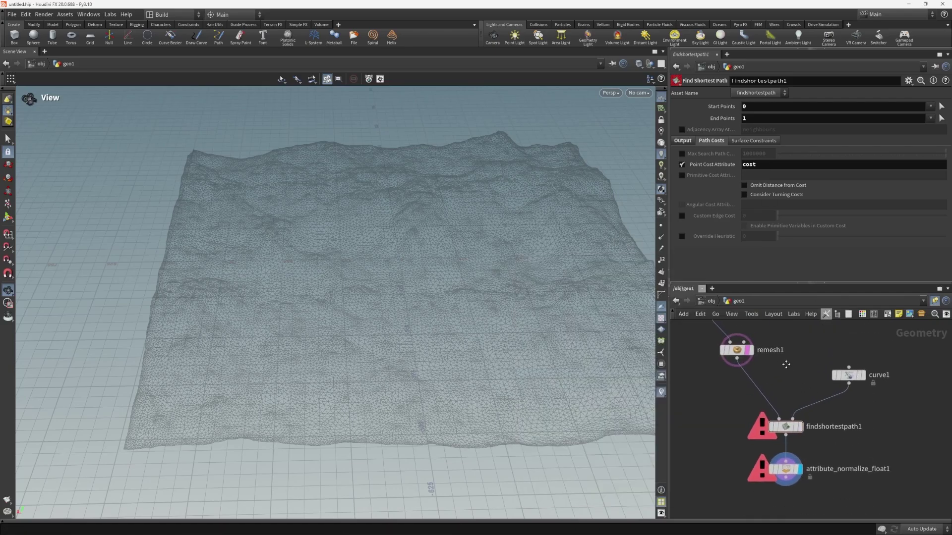
pyautogui.press('Tab')
pyautogui.write('wra')
pyautogui.press('Escape')
# - Insert an Attribute Create node between remesh1 and findshortestpath1 and name its attribute cost
pyautogui.press('Tab')
pyautogui.write('attribute cr')
pyautogui.press('Return')
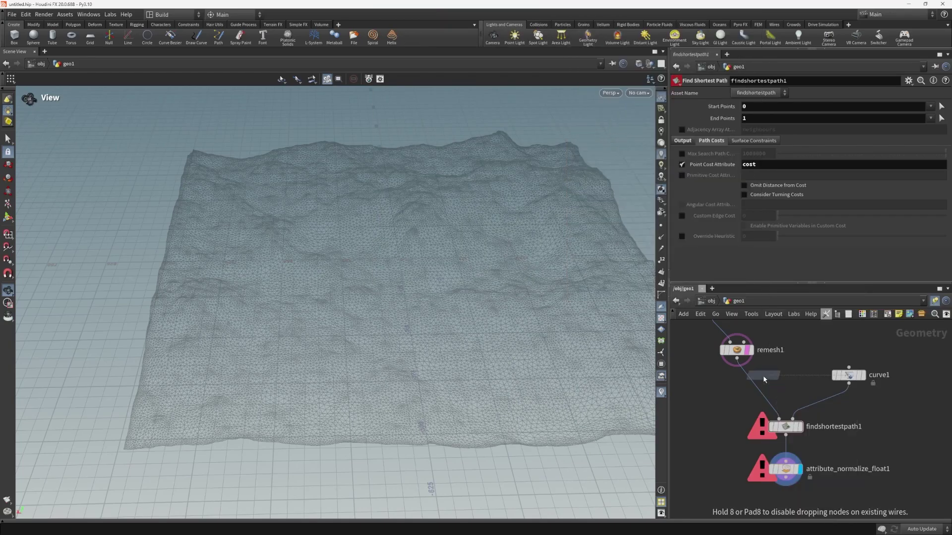
pyautogui.click(762, 376)
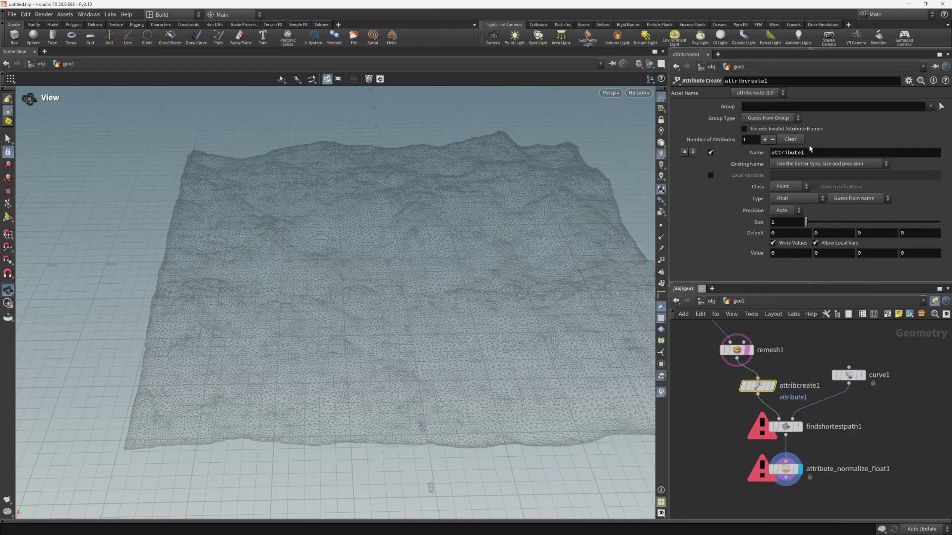
pyautogui.moveTo(804, 151); pyautogui.dragTo(748, 159)
pyautogui.write('cost')
pyautogui.press('Return')
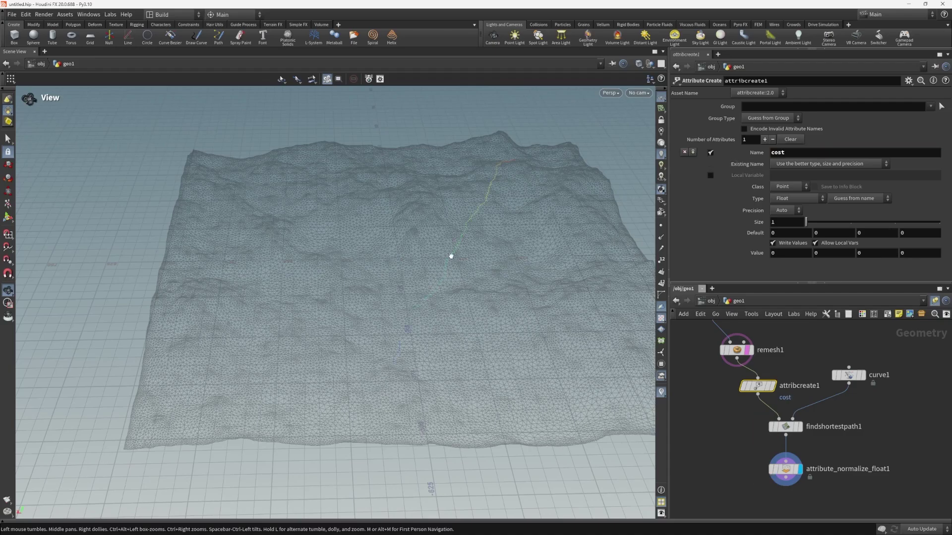
# - Set the cost attribute's value to 1, try 5 while checking the path, and set it back to 1
pyautogui.moveTo(795, 255); pyautogui.dragTo(754, 257)
pyautogui.write('1')
pyautogui.press('Return')
pyautogui.moveTo(548, 262); pyautogui.dragTo(557, 285)
pyautogui.keyDown('ctrl'); pyautogui.middleClick(781, 253); pyautogui.keyUp('ctrl')
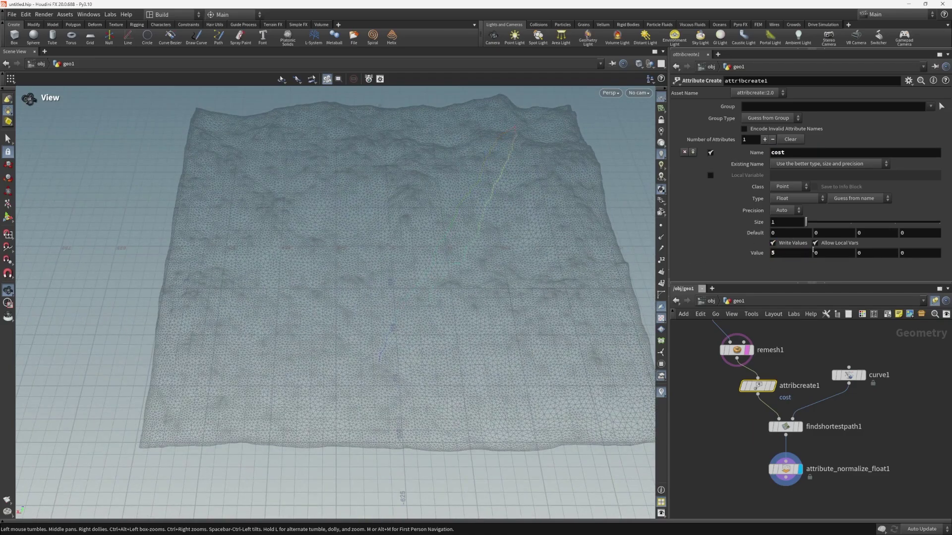
pyautogui.moveTo(808, 252); pyautogui.dragTo(508, 257)
pyautogui.write('1')
pyautogui.press('Return')
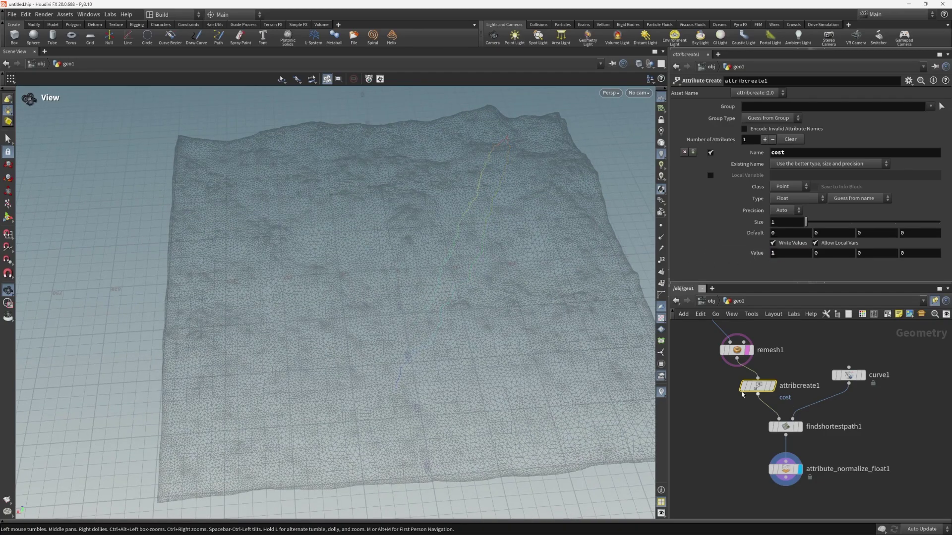
# - Enable Omit Distance from Cost on findshortestpath1 and examine the path driven by the constant point cost
pyautogui.click(785, 426)
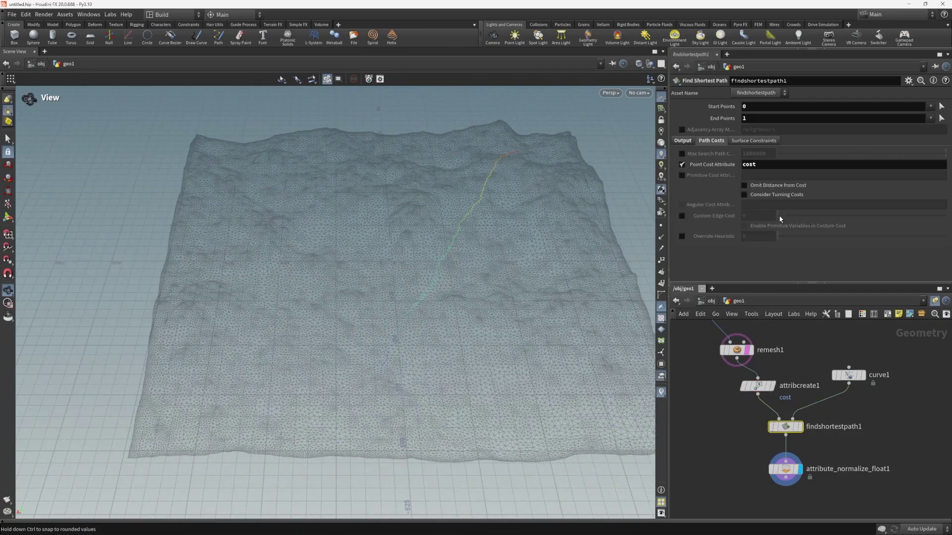
pyautogui.moveTo(501, 233); pyautogui.dragTo(503, 217)
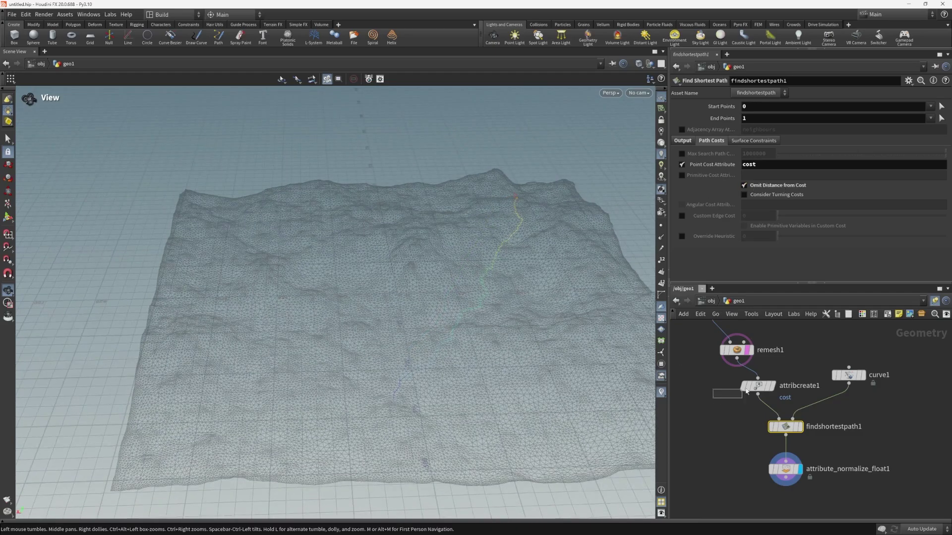
pyautogui.click(757, 385)
pyautogui.moveTo(527, 276); pyautogui.dragTo(420, 417)
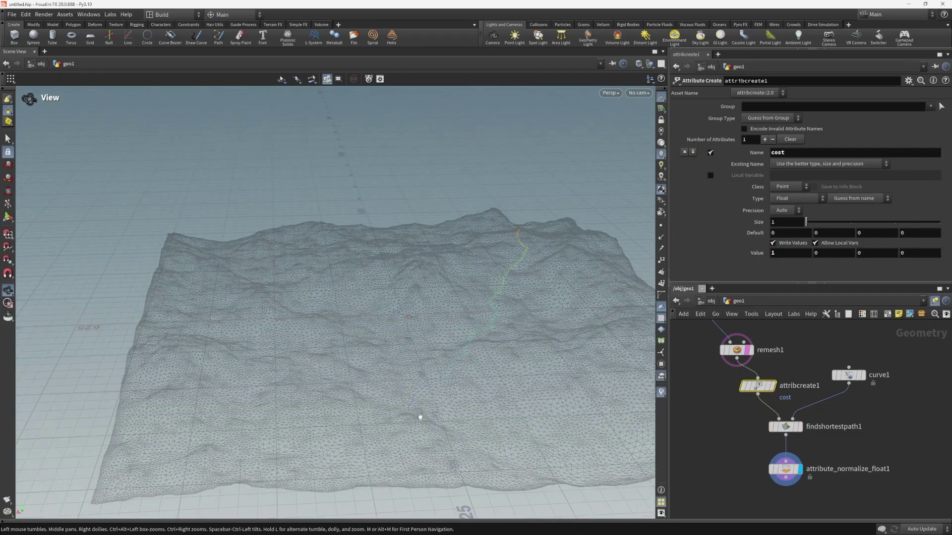
pyautogui.moveTo(550, 289); pyautogui.dragTo(463, 244)
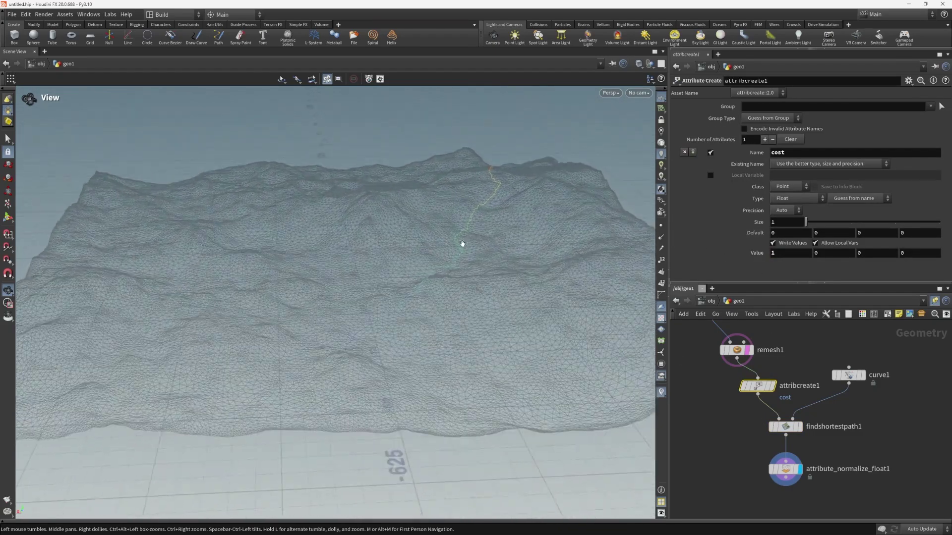
pyautogui.click(787, 427)
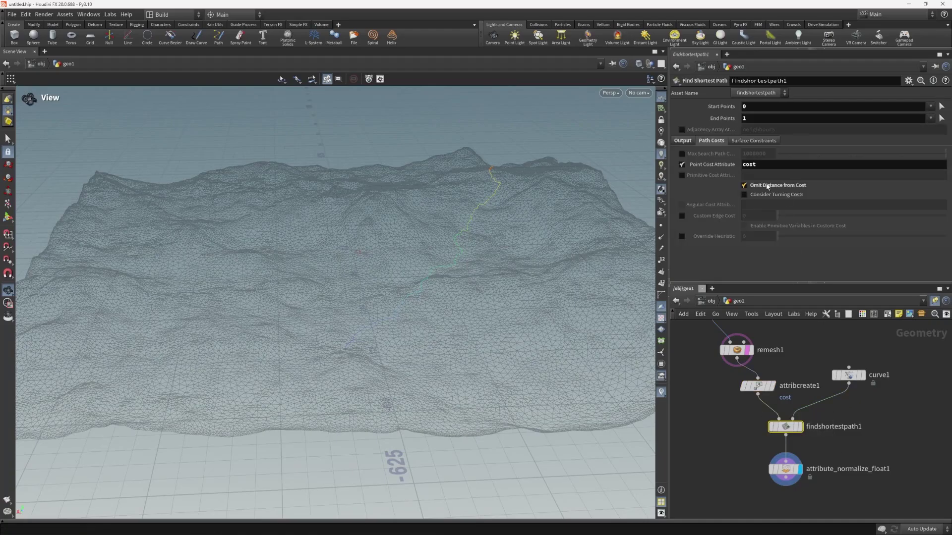
pyautogui.moveTo(593, 204); pyautogui.dragTo(550, 301)
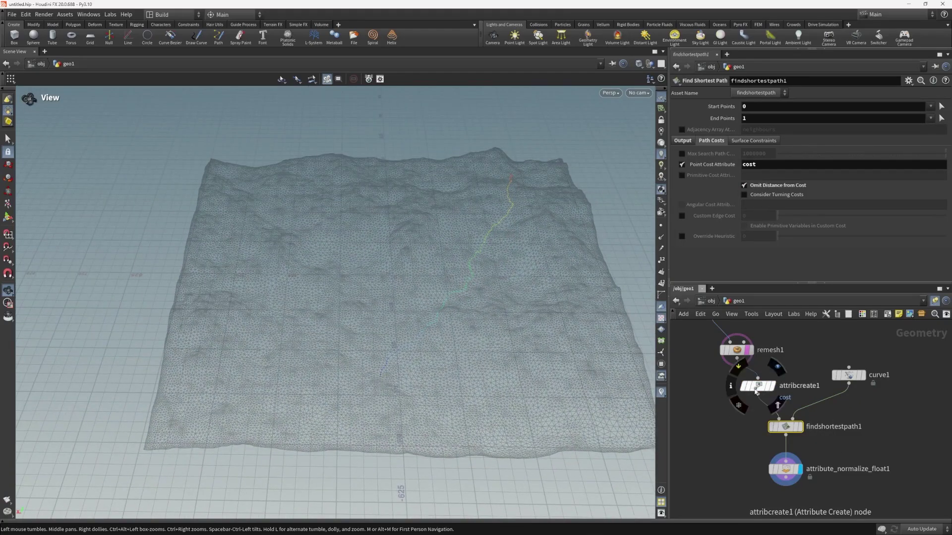
# - Delete the attribcreate1 node from between remesh1 and findshortestpath1
pyautogui.moveTo(722, 401); pyautogui.dragTo(758, 386)
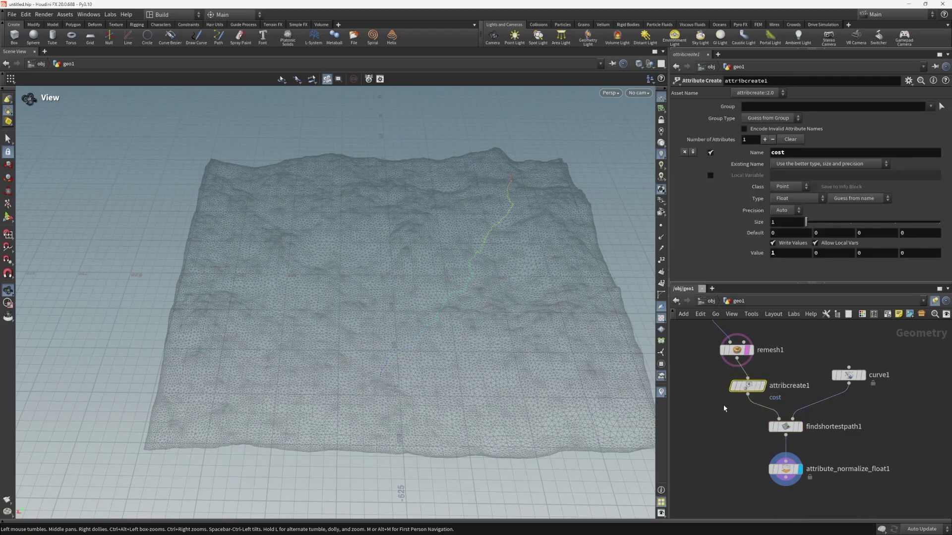
pyautogui.press('Delete')
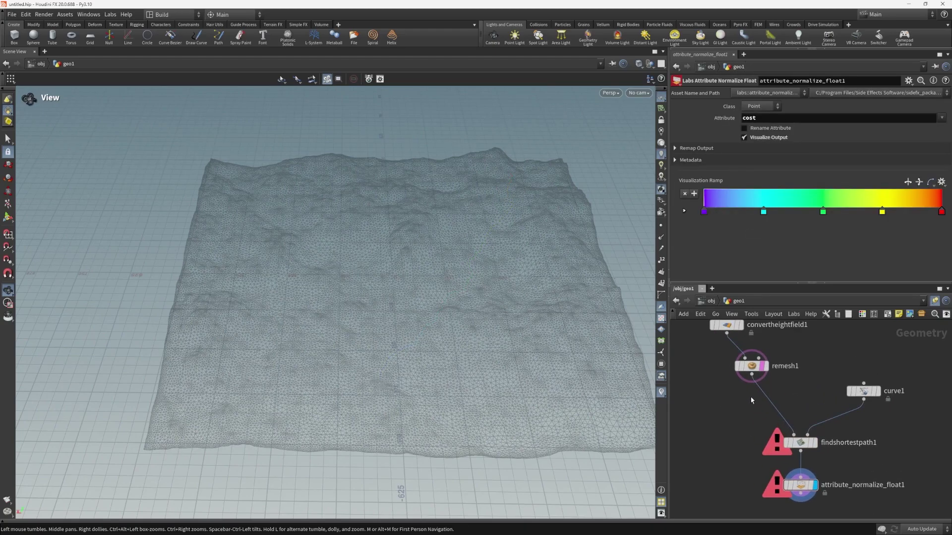
pyautogui.press('Tab')
pyautogui.write('measure')
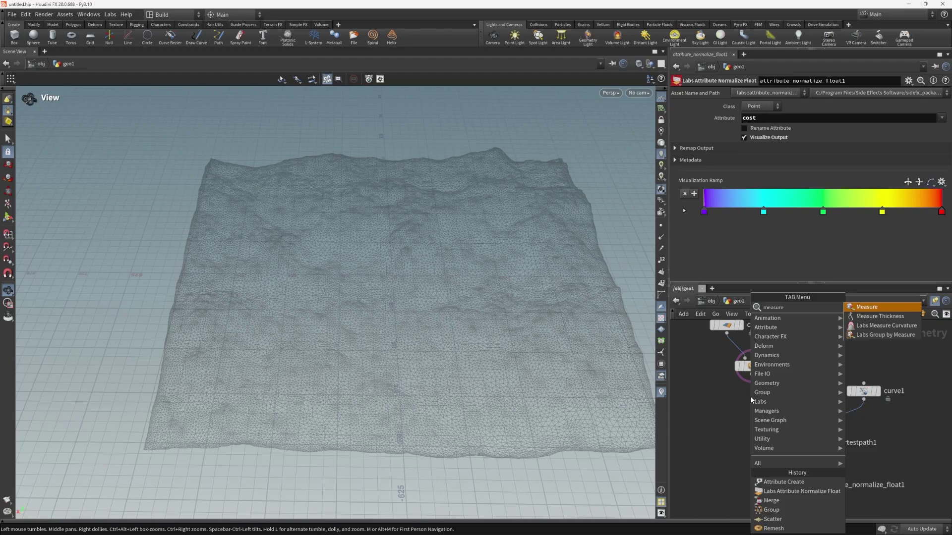
pyautogui.press('Return')
pyautogui.press('Escape')
# - Insert a Labs Measure Curvature node between remesh1 and findshortestpath1 and display its result
pyautogui.press('Tab')
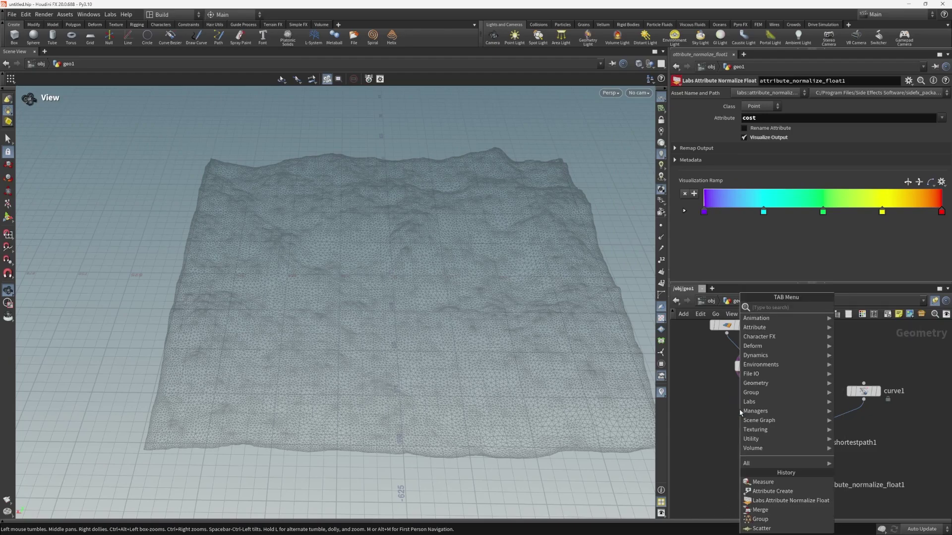
pyautogui.write('measure')
pyautogui.press('Down')
pyautogui.press('Down')
pyautogui.press('Return')
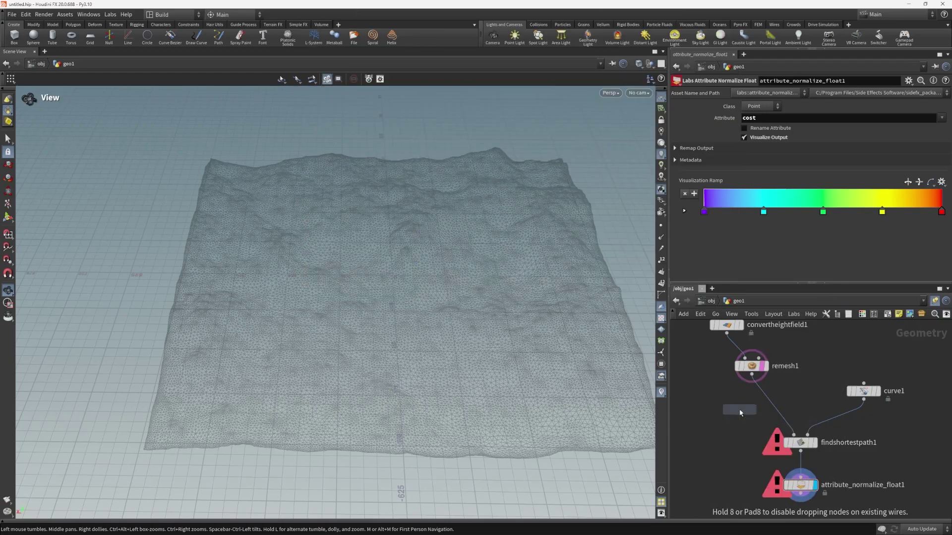
pyautogui.click(756, 404)
pyautogui.moveTo(763, 403); pyautogui.dragTo(776, 402)
pyautogui.click(777, 401)
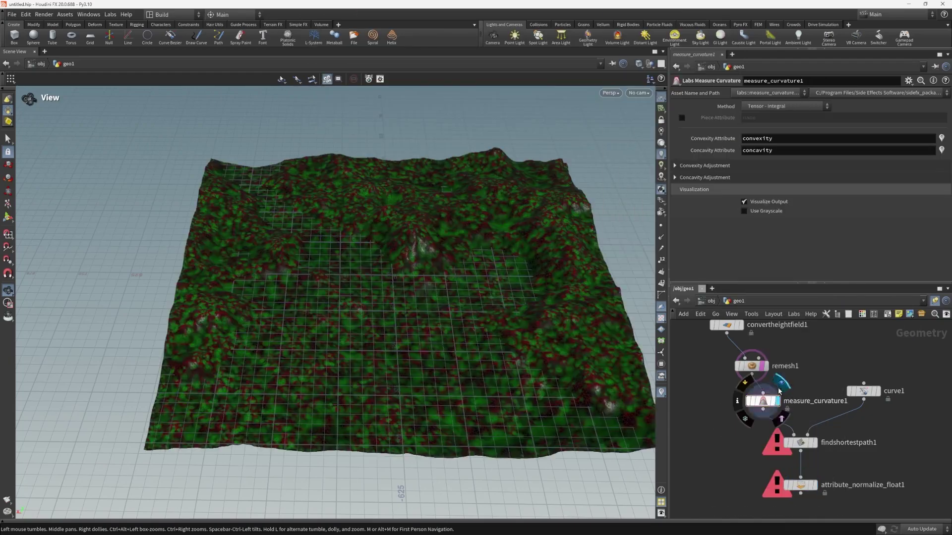
# - Examine the curvature colours across the terrain, switching Visualize Output on measure_curvature1 off and back on
pyautogui.scroll(10, 589, 249)
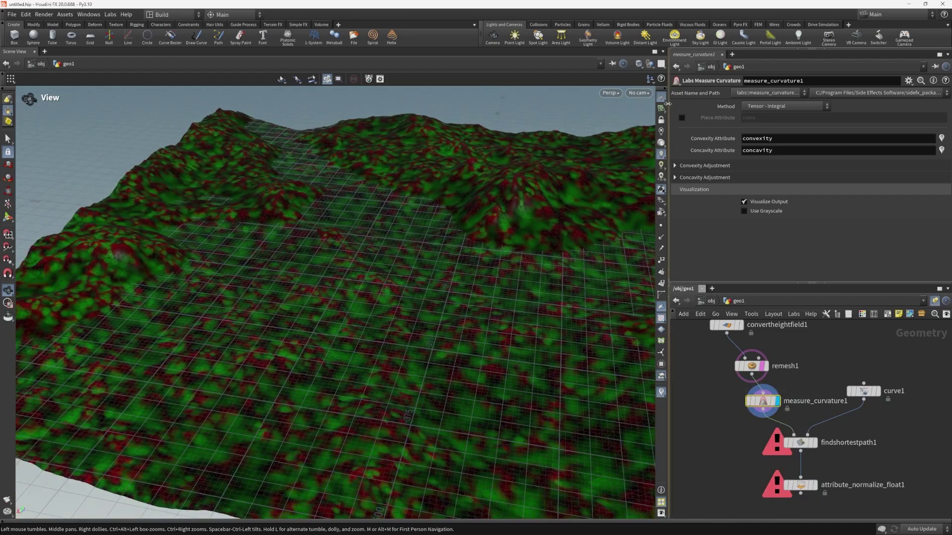
pyautogui.moveTo(571, 212); pyautogui.dragTo(528, 195)
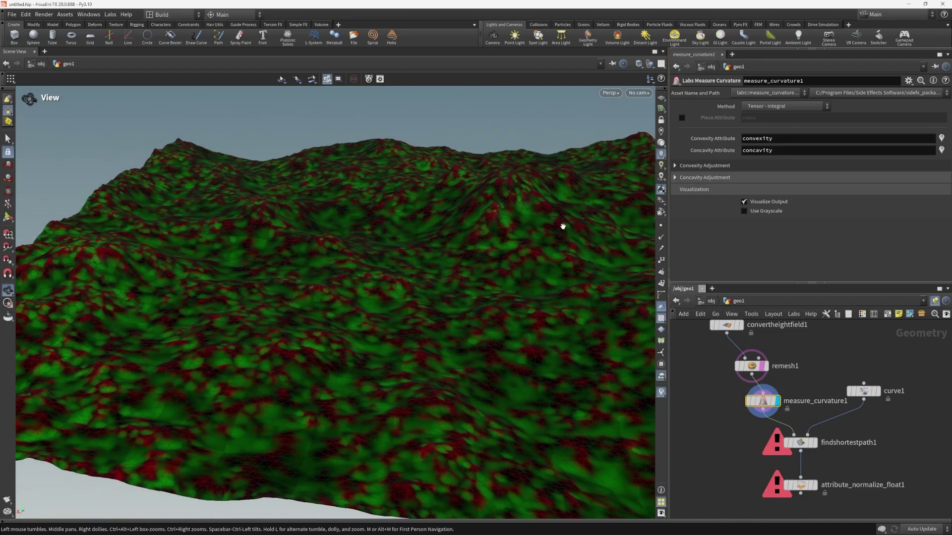
pyautogui.moveTo(563, 225); pyautogui.dragTo(503, 272)
pyautogui.scroll(2, 570, 258)
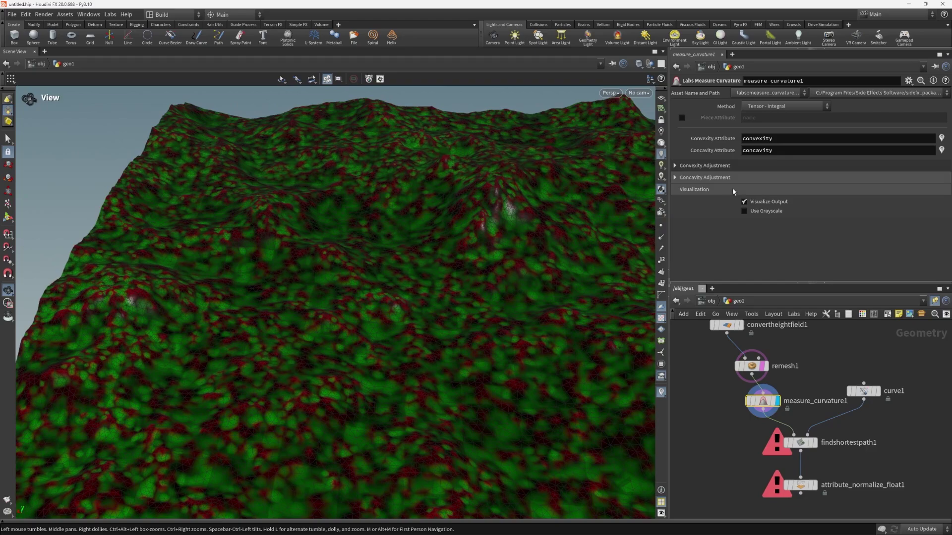
pyautogui.click(765, 202)
pyautogui.click(765, 202)
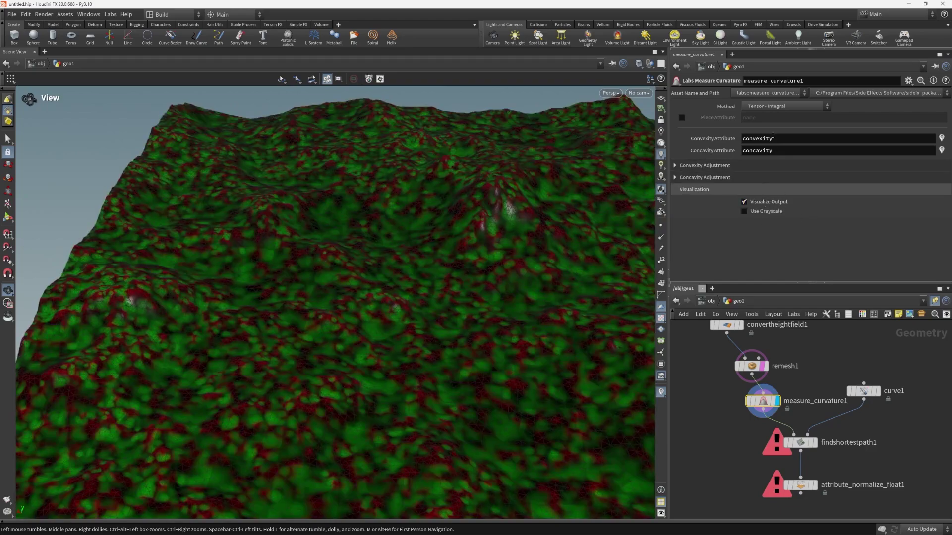
# - Try the Polynomial Fitting and Tensor - Euler methods on measure_curvature1, set Method to Shape Operator and inspect the terrain
pyautogui.click(803, 106)
pyautogui.click(801, 124)
pyautogui.click(803, 106)
pyautogui.click(793, 143)
pyautogui.click(803, 106)
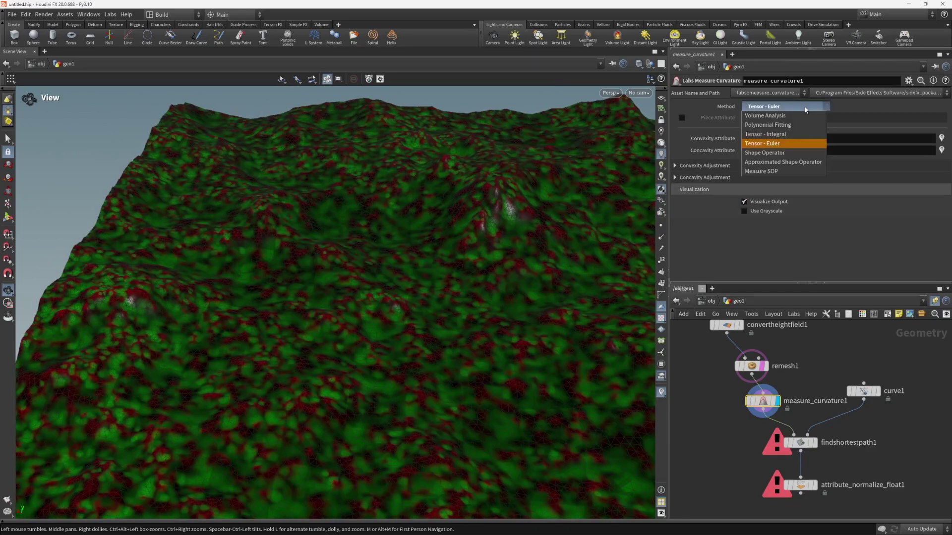
pyautogui.click(783, 152)
pyautogui.click(803, 106)
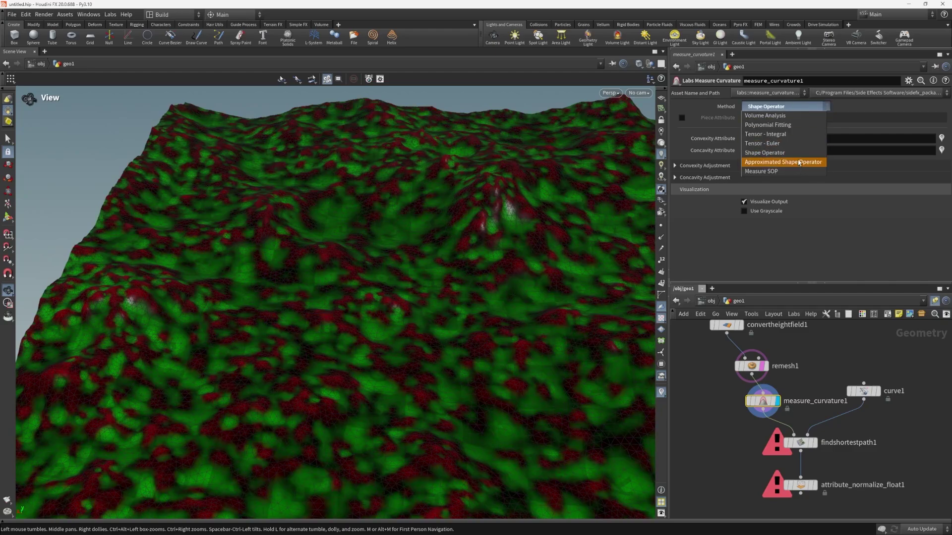
pyautogui.click(589, 168)
pyautogui.moveTo(550, 193)
pyautogui.mouseDown()
pyautogui.moveTo(459, 262)
pyautogui.moveTo(434, 312)
pyautogui.moveTo(466, 268)
pyautogui.mouseUp()
# - Switch the viewport display to Smooth Shaded and inspect the curvature colours across the terrain
pyautogui.click(642, 64)
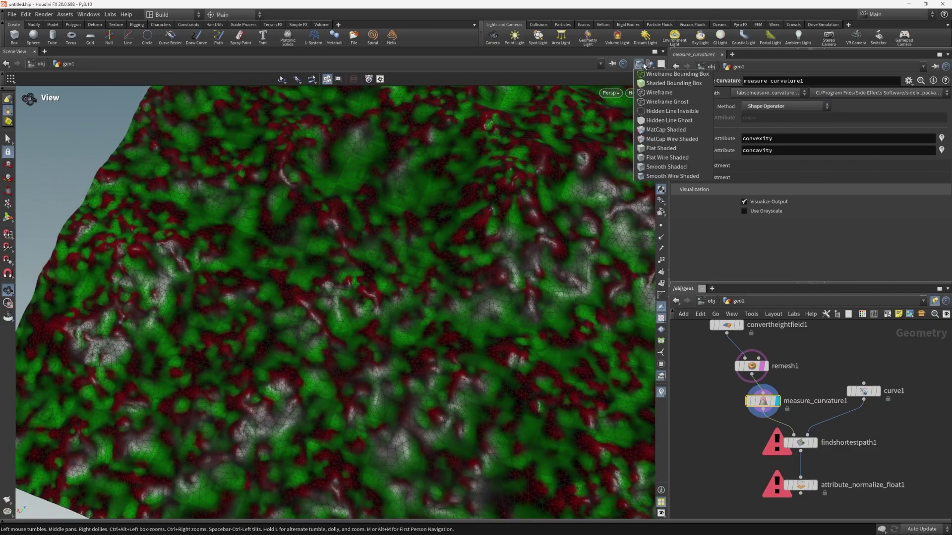
pyautogui.click(665, 166)
pyautogui.moveTo(440, 286)
pyautogui.mouseDown()
pyautogui.moveTo(492, 196)
pyautogui.moveTo(483, 227)
pyautogui.moveTo(510, 225)
pyautogui.moveTo(516, 234)
pyautogui.moveTo(461, 249)
pyautogui.moveTo(480, 270)
pyautogui.moveTo(459, 296)
pyautogui.moveTo(381, 228)
pyautogui.moveTo(212, 230)
pyautogui.moveTo(553, 253)
pyautogui.moveTo(463, 251)
pyautogui.moveTo(438, 268)
pyautogui.mouseUp()
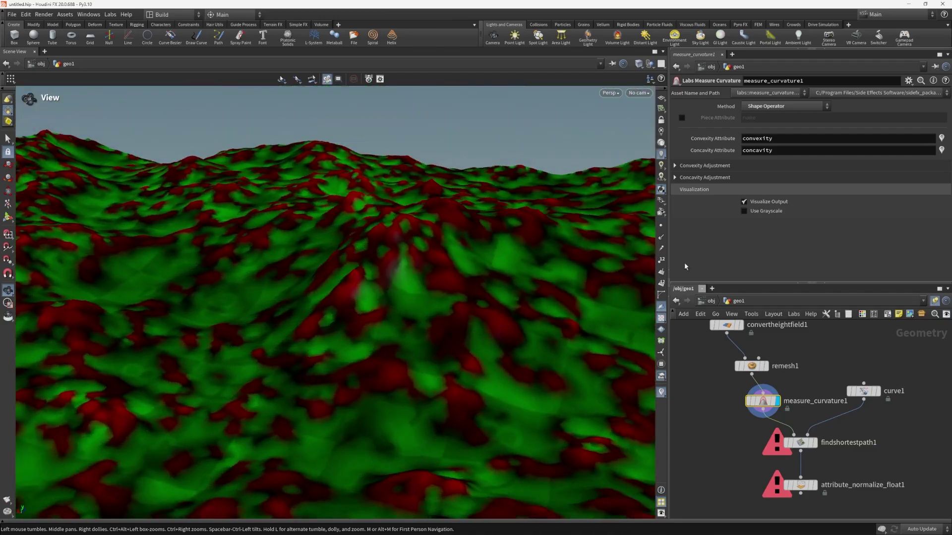
pyautogui.moveTo(632, 297); pyautogui.dragTo(533, 365, button='right')
pyautogui.moveTo(533, 366); pyautogui.dragTo(560, 327, button='middle')
# - Set the Convexity Attribute on measure_curvature1 to cost and display attribute_normalize_float1
pyautogui.moveTo(807, 364); pyautogui.dragTo(794, 327, button='middle')
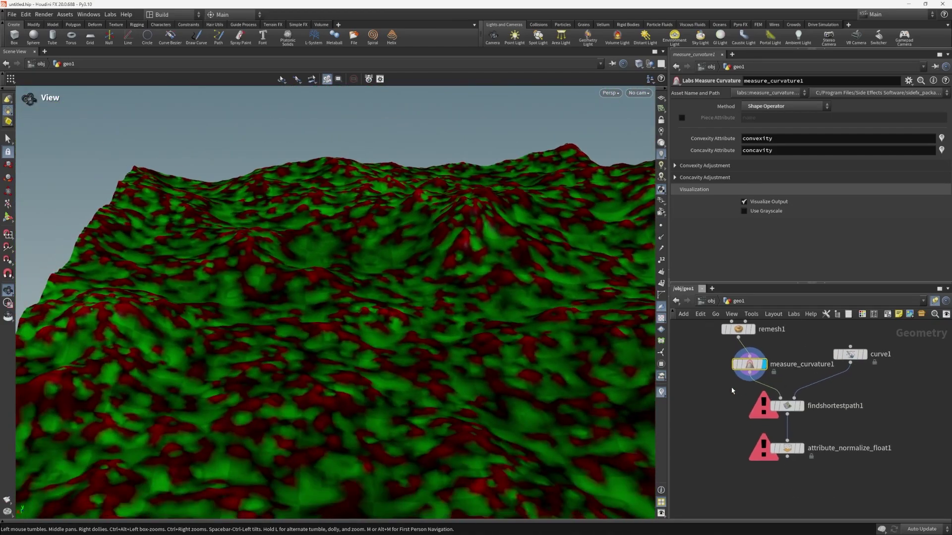
pyautogui.click(791, 143)
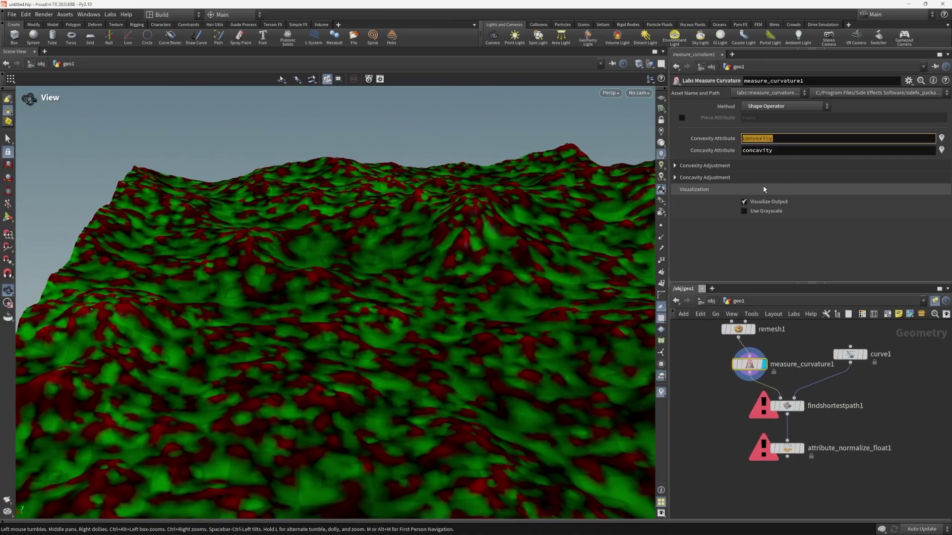
pyautogui.moveTo(868, 429); pyautogui.dragTo(853, 403, button='middle')
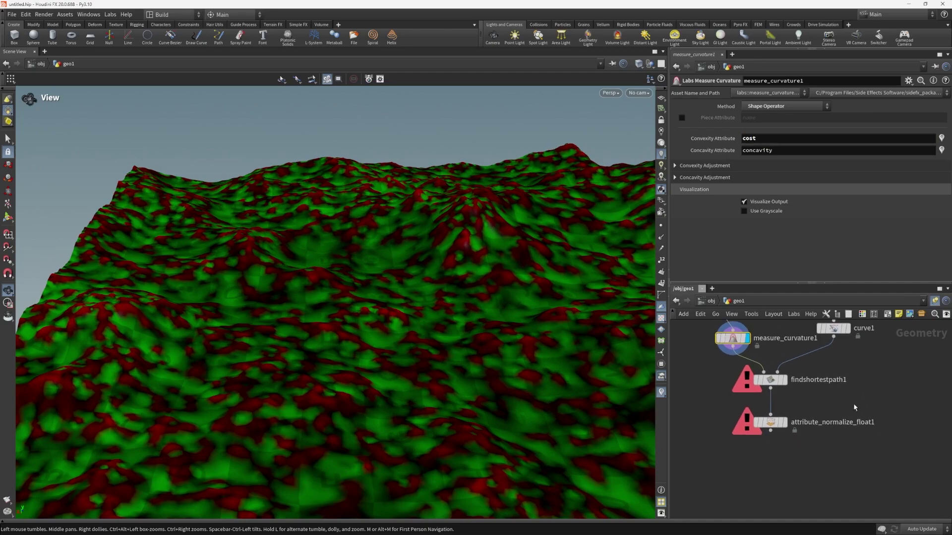
pyautogui.click(785, 422)
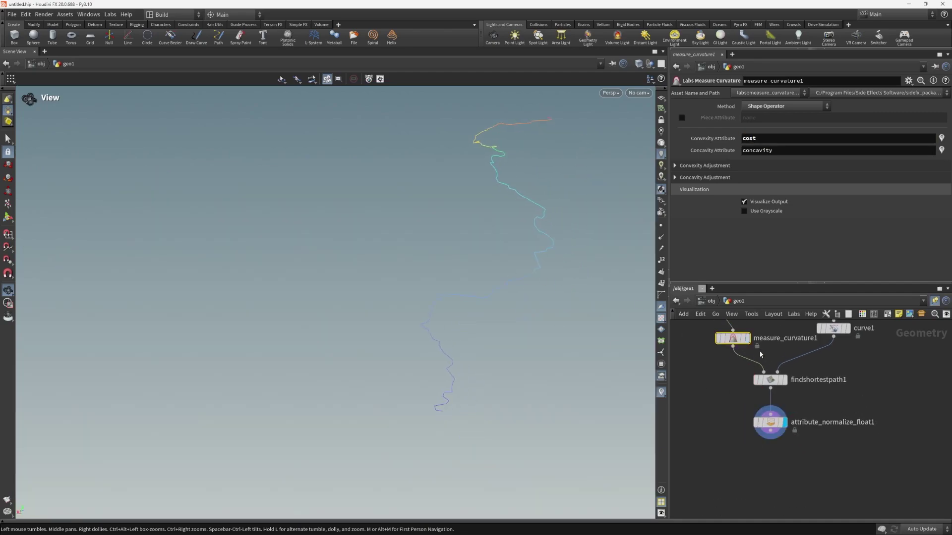
# - Template measure_curvature1, switch the template to remesh1 and inspect the path over the terrain wireframe
pyautogui.click(745, 338)
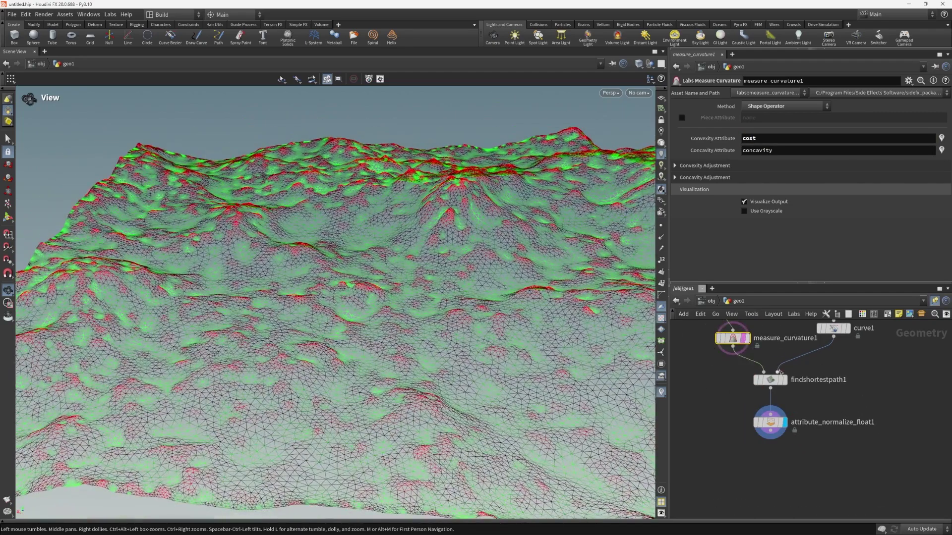
pyautogui.moveTo(779, 372); pyautogui.dragTo(832, 440, button='middle')
pyautogui.moveTo(779, 373)
pyautogui.click(790, 388)
pyautogui.moveTo(503, 261); pyautogui.dragTo(436, 270)
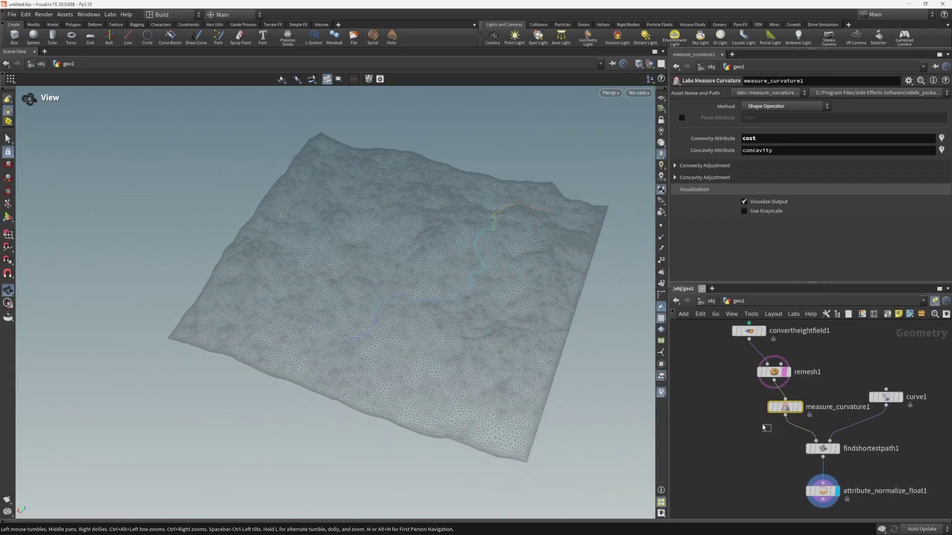
# - Turn off Point Cost Attribute and Omit Distance from Cost on findshortestpath1 and inspect the path
pyautogui.moveTo(762, 425); pyautogui.dragTo(840, 452)
pyautogui.click(767, 394)
pyautogui.click(767, 394)
pyautogui.click(682, 164)
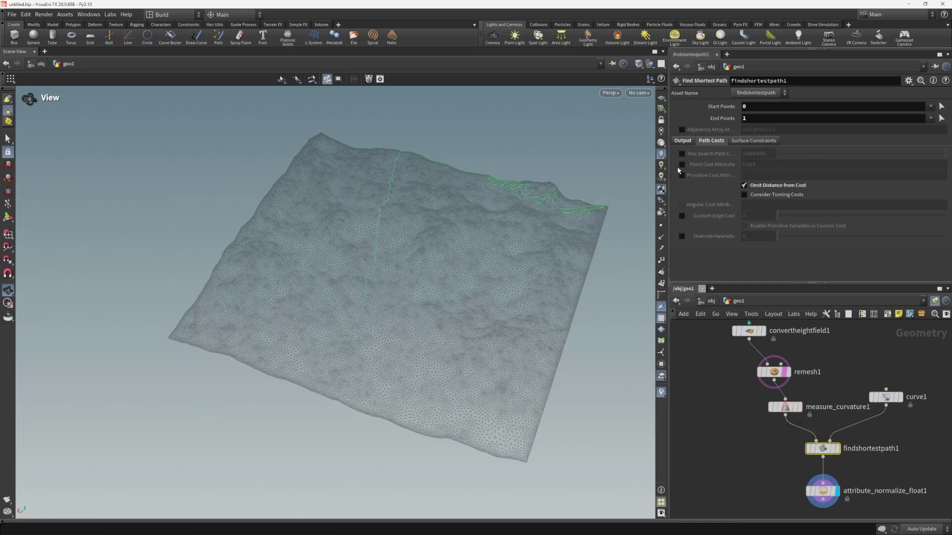
pyautogui.scroll(3, 436, 268)
pyautogui.moveTo(436, 270); pyautogui.dragTo(503, 240)
pyautogui.click(756, 187)
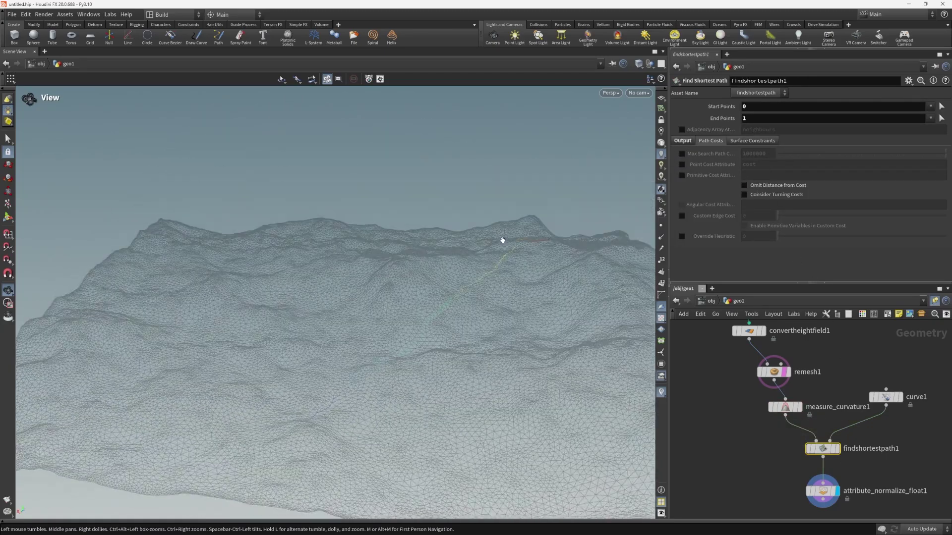
# - Enable Point Cost Attribute with cost on findshortestpath1, comparing the path with Omit Distance from Cost on and off and with the point cost off
pyautogui.click(682, 166)
pyautogui.moveTo(486, 319); pyautogui.dragTo(624, 184)
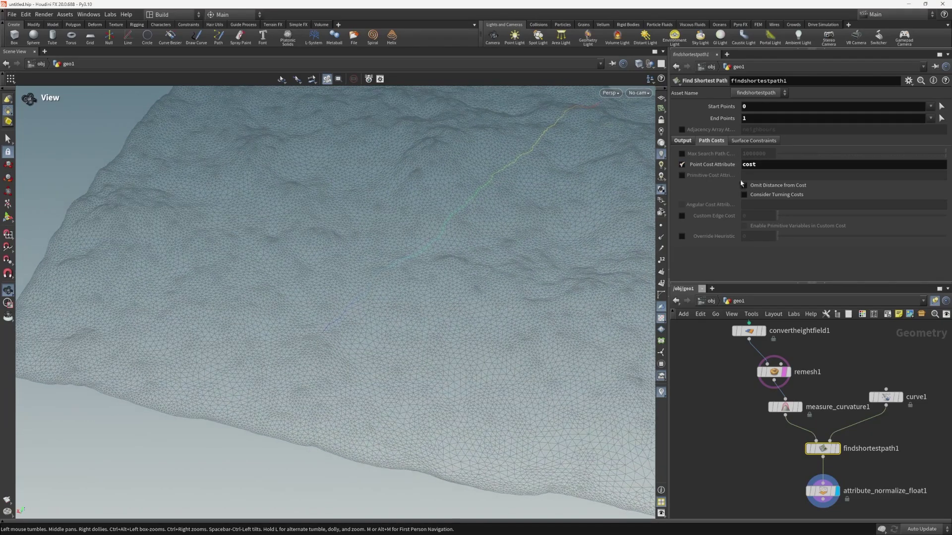
pyautogui.moveTo(524, 236); pyautogui.dragTo(552, 213)
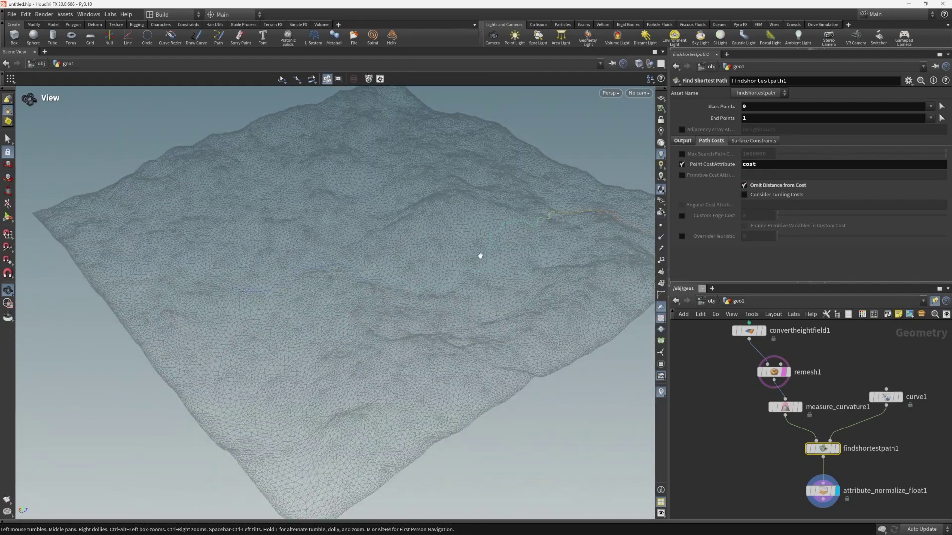
pyautogui.moveTo(480, 256); pyautogui.dragTo(437, 250)
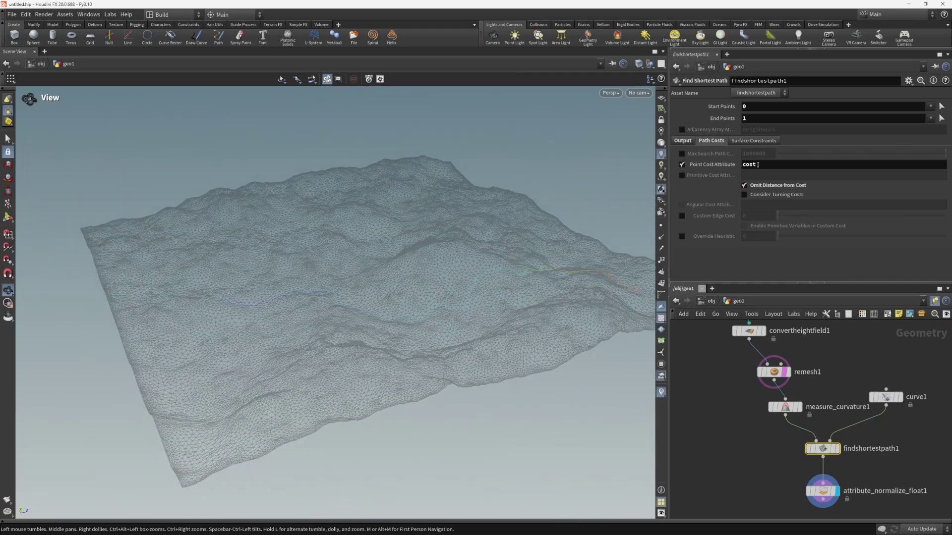
pyautogui.moveTo(466, 304); pyautogui.dragTo(531, 295)
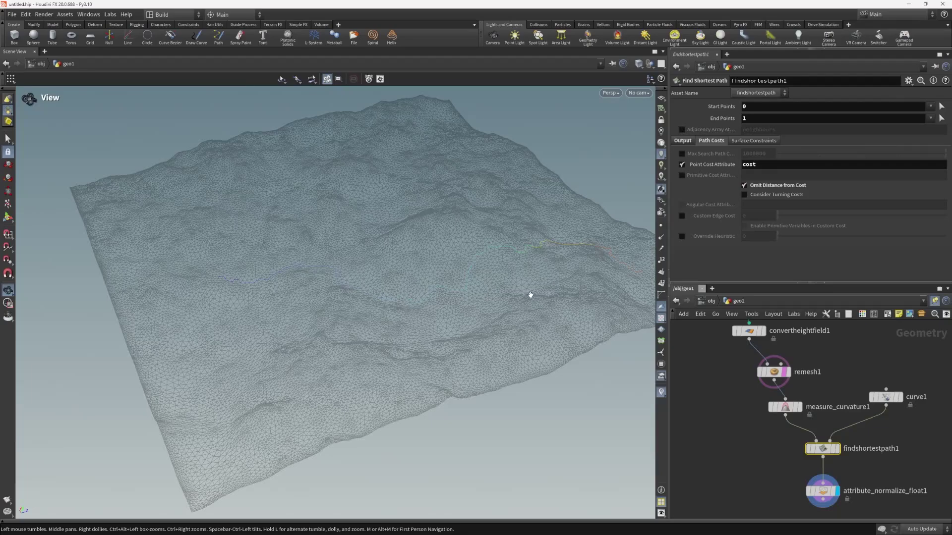
pyautogui.moveTo(543, 238); pyautogui.dragTo(748, 165)
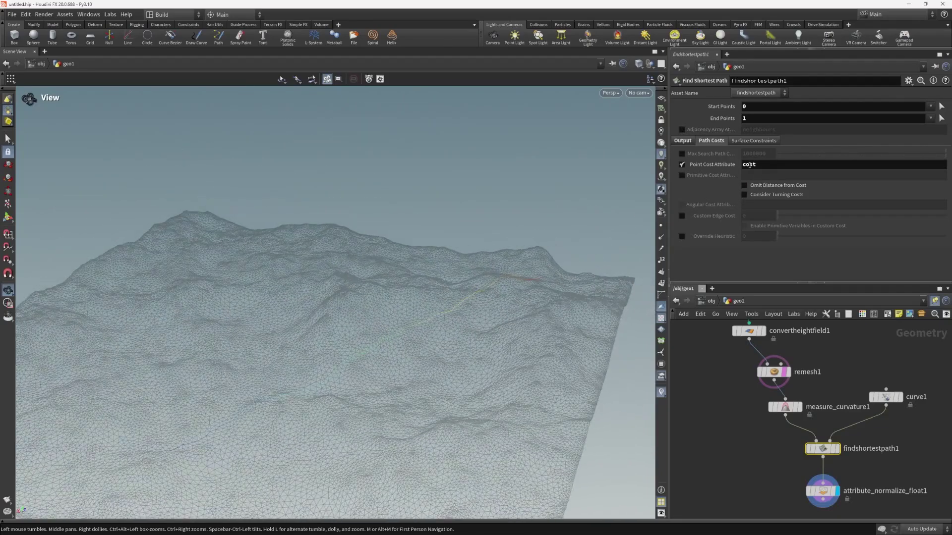
pyautogui.click(682, 165)
pyautogui.moveTo(472, 333); pyautogui.dragTo(523, 287, button='middle')
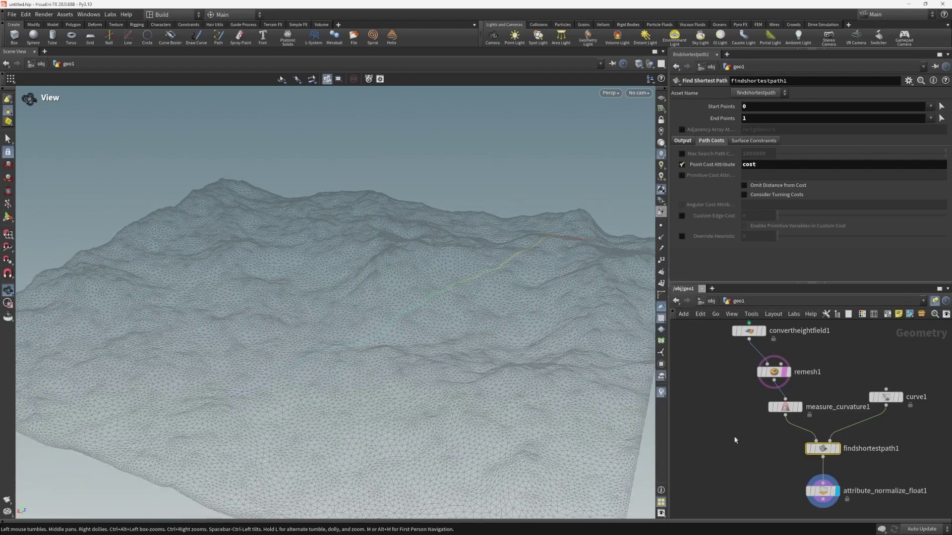
# - Insert an Attribute Adjust Float node between measure_curvature1 and findshortestpath1
pyautogui.moveTo(755, 439); pyautogui.dragTo(735, 354, button='middle')
pyautogui.moveTo(735, 354); pyautogui.dragTo(865, 461)
pyautogui.moveTo(739, 335); pyautogui.dragTo(739, 398, button='middle')
pyautogui.scroll(2, 739, 398)
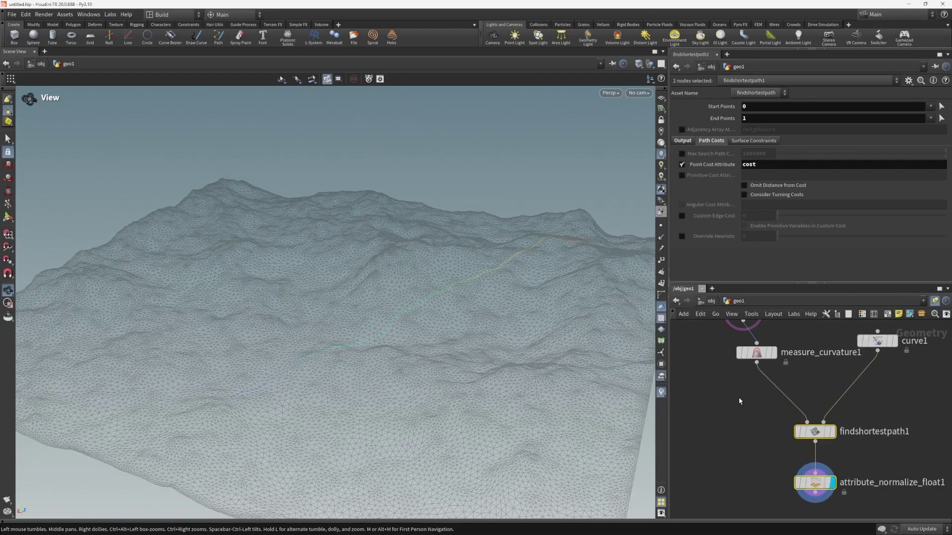
pyautogui.press('Tab')
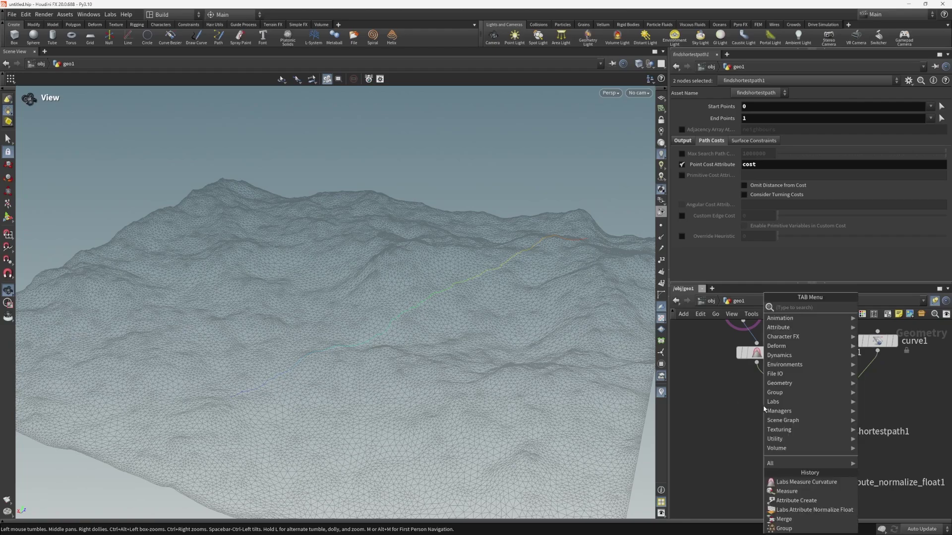
pyautogui.write('atti')
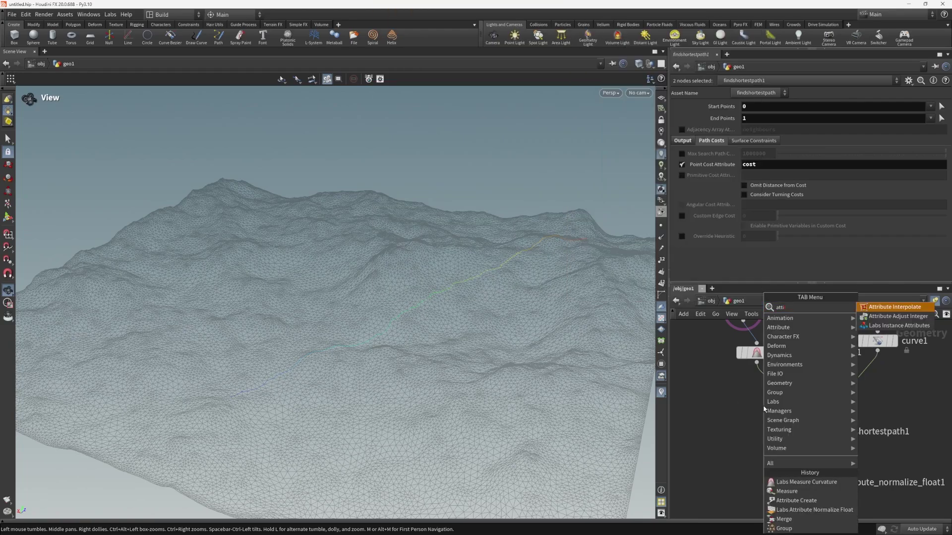
pyautogui.press('BackSpace')
pyautogui.write('rib adj')
pyautogui.press('Down')
pyautogui.press('Down')
pyautogui.press('Return')
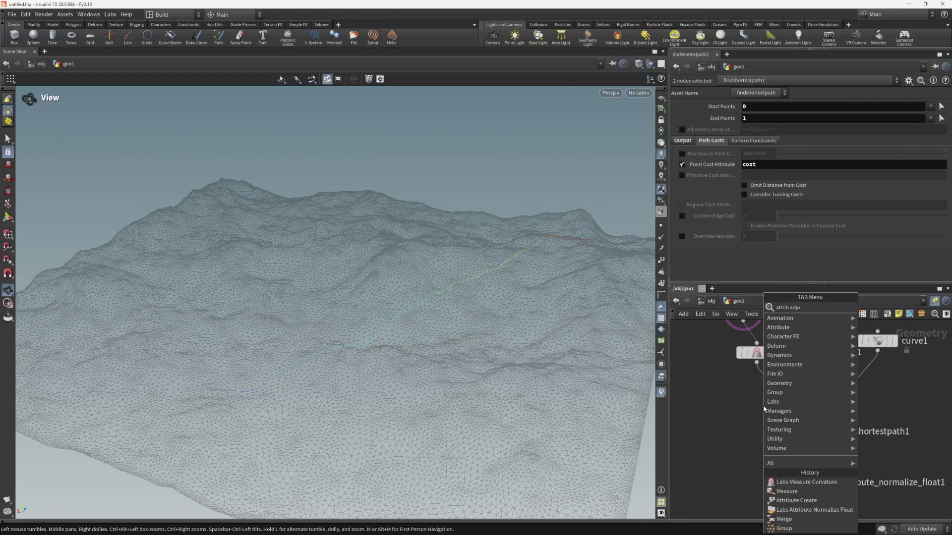
pyautogui.click(765, 402)
# - Set attribadjustfloat1's Attribute Name to cost and its Operation to Multiply
pyautogui.moveTo(777, 144); pyautogui.dragTo(681, 163)
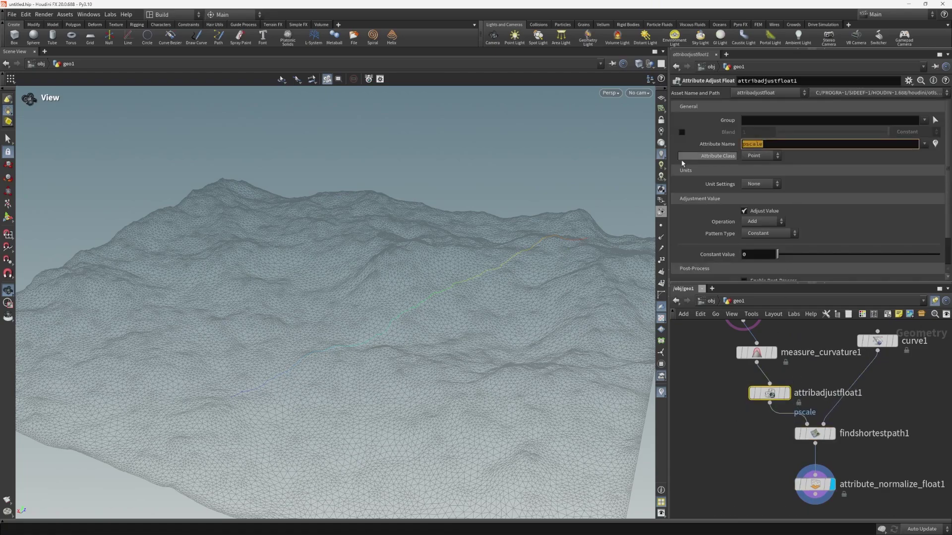
pyautogui.write('cost')
pyautogui.press('Return')
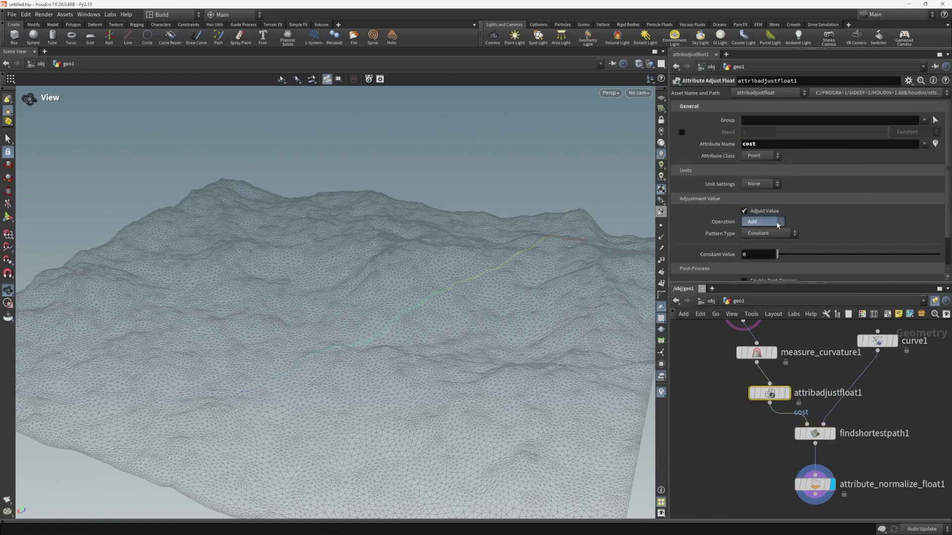
pyautogui.click(777, 225)
pyautogui.click(763, 268)
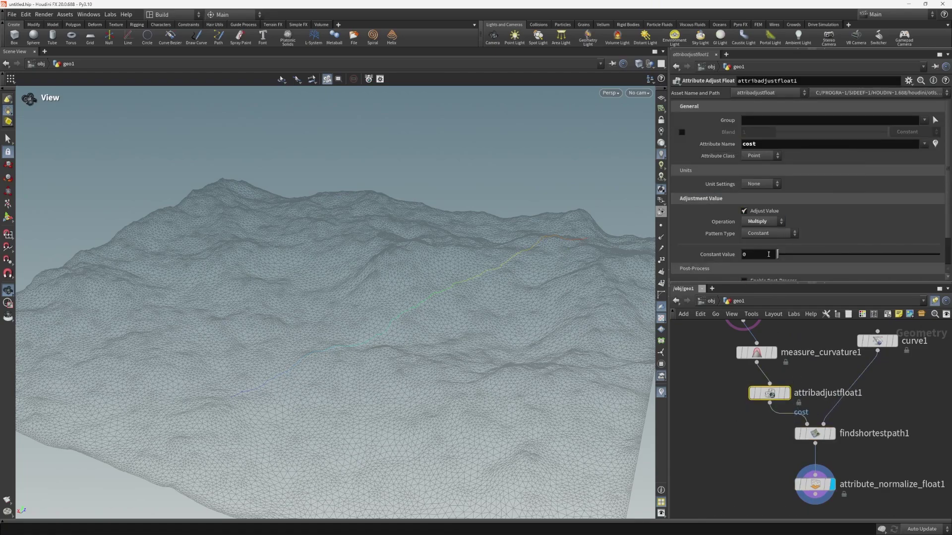
# - Set the Constant Value on attribadjustfloat1 to 10 and inspect the path from different angles
pyautogui.click(768, 254)
pyautogui.write('10')
pyautogui.press('Return')
pyautogui.moveTo(481, 246); pyautogui.dragTo(517, 268)
pyautogui.click(759, 252)
pyautogui.moveTo(451, 264); pyautogui.dragTo(519, 209)
# - Compare the path with Point Cost Attribute on findshortestpath1 switched off and on, leaving it enabled
pyautogui.click(793, 390)
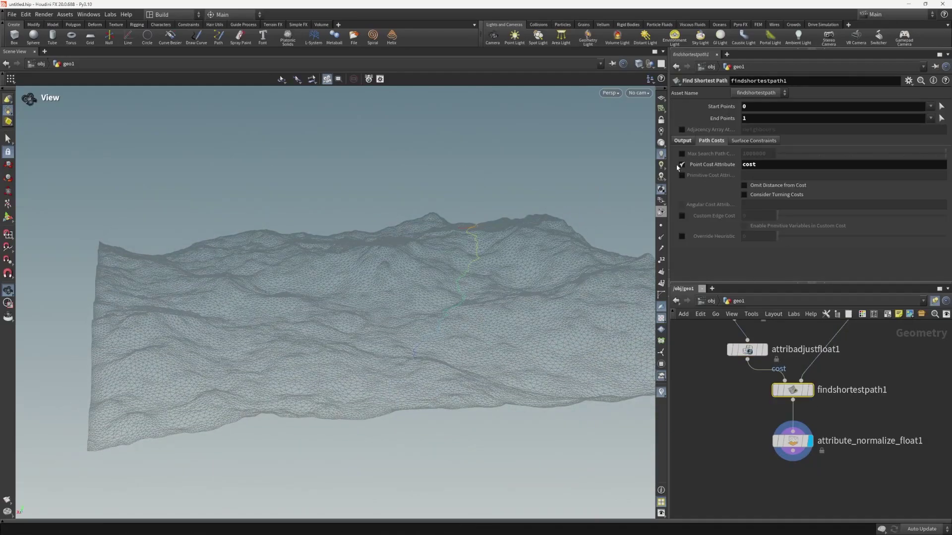
pyautogui.click(681, 165)
pyautogui.click(681, 165)
pyautogui.click(682, 165)
pyautogui.click(682, 165)
pyautogui.moveTo(515, 208); pyautogui.dragTo(499, 255)
# - Display attribadjustfloat1 and make it the template, and return the display to findshortestpath1
pyautogui.moveTo(875, 408); pyautogui.dragTo(875, 428, button='middle')
pyautogui.moveTo(759, 372)
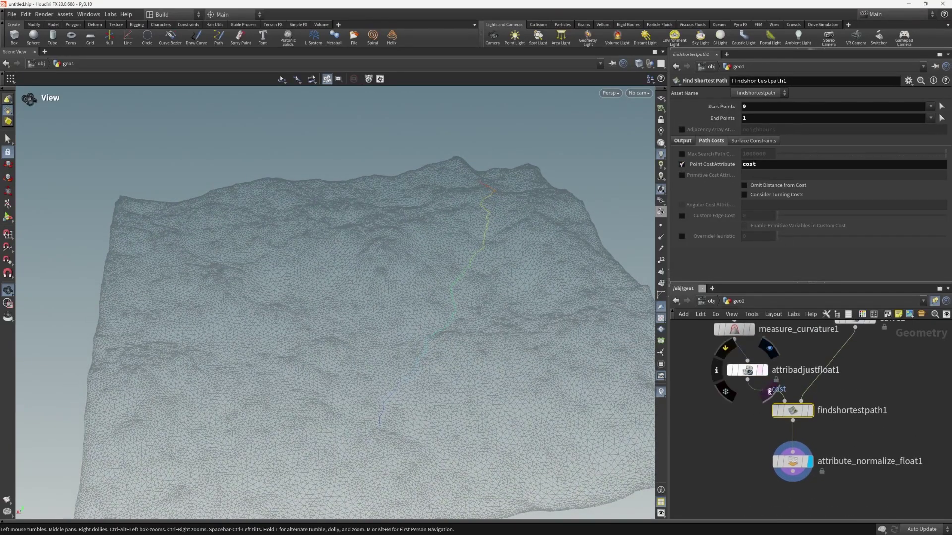
pyautogui.click(762, 371)
pyautogui.click(763, 371)
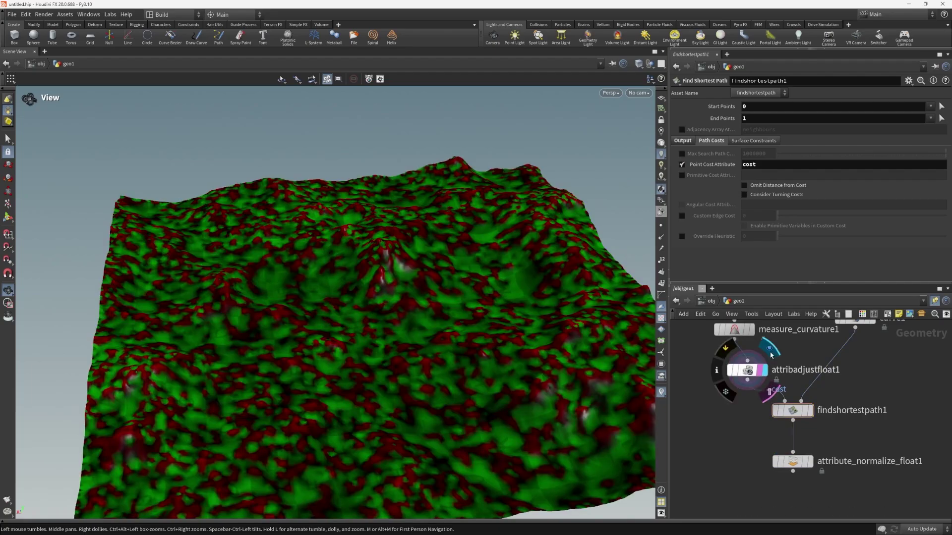
pyautogui.moveTo(763, 371); pyautogui.dragTo(762, 338, button='middle')
pyautogui.click(815, 356)
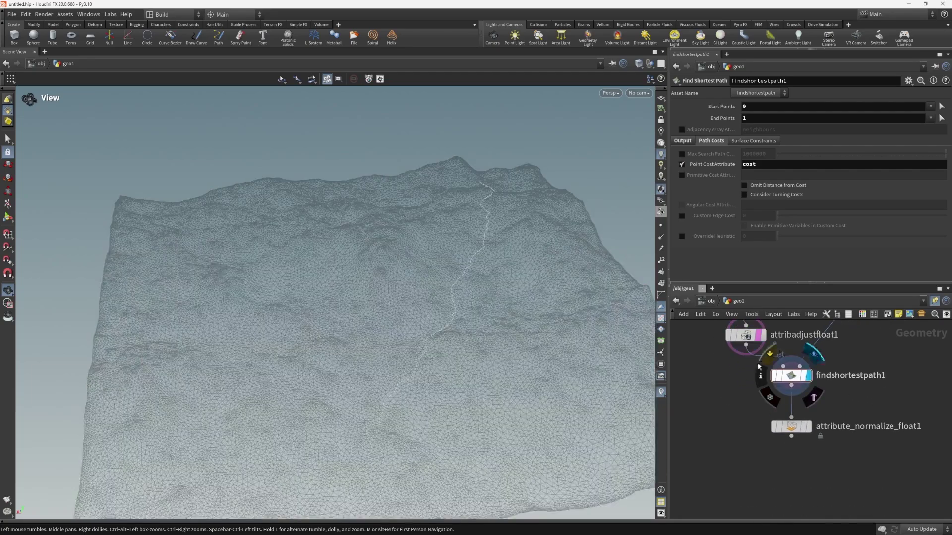
# - Try Keep Original Geometry in findshortestpath1's output settings, inspect the terrain and turn the option back off
pyautogui.click(689, 140)
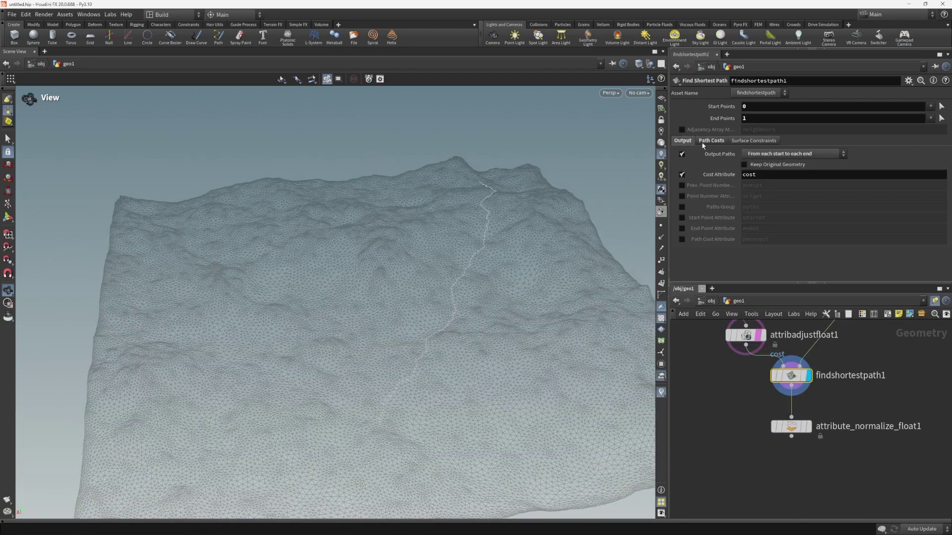
pyautogui.moveTo(538, 258); pyautogui.dragTo(525, 210)
pyautogui.scroll(4, 520, 290)
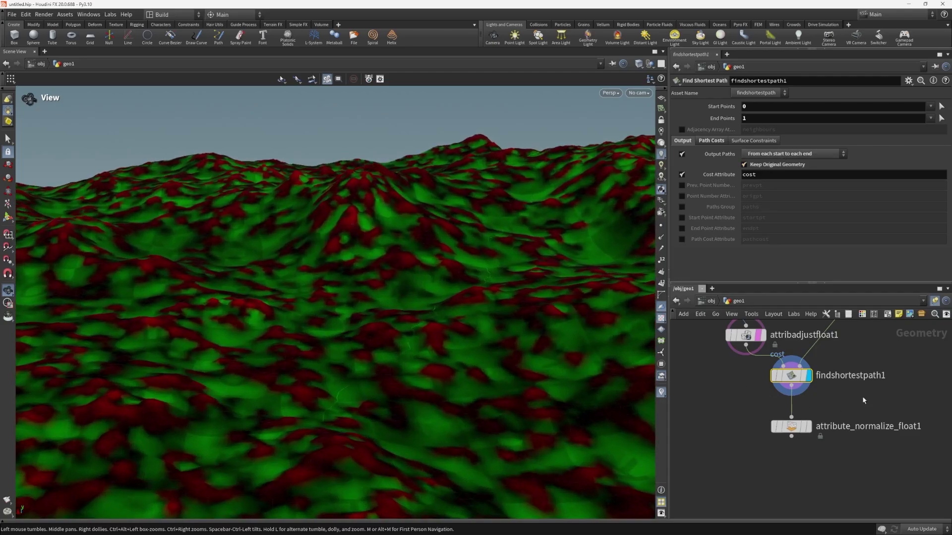
pyautogui.scroll(-2, 853, 395)
pyautogui.click(794, 165)
# - Add a Merge node, feed attribadjustfloat1 into it and display the result
pyautogui.press('Tab')
pyautogui.write('mergeg')
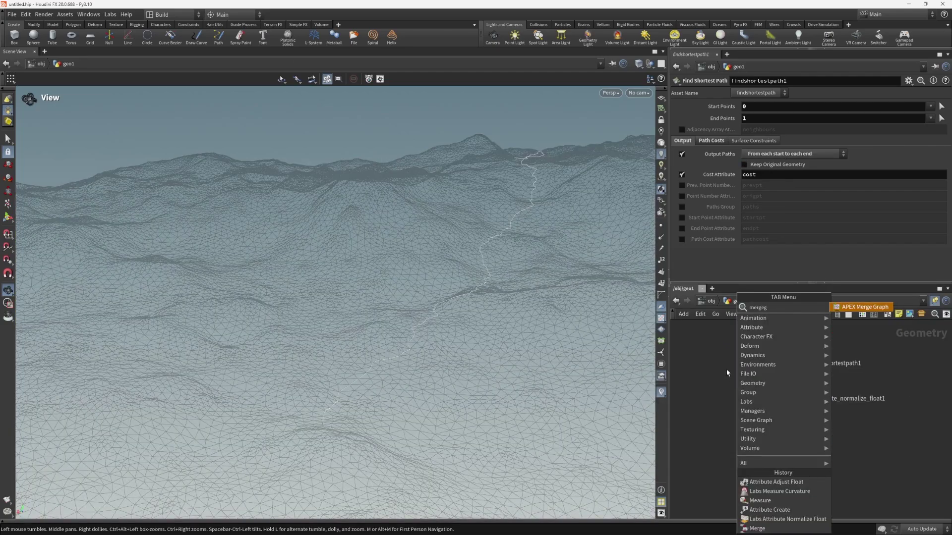
pyautogui.press('Escape')
pyautogui.press('Tab')
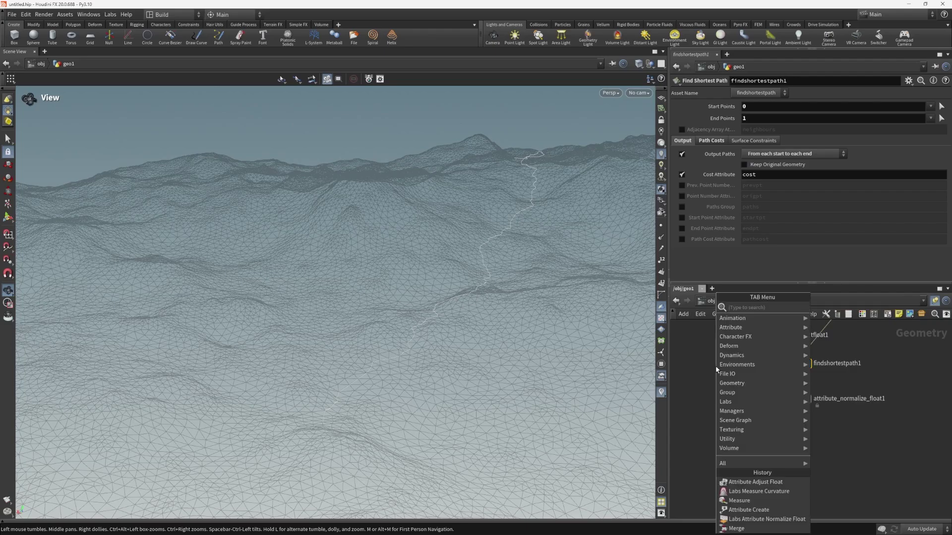
pyautogui.write('merge')
pyautogui.press('Return')
pyautogui.click(733, 380)
pyautogui.moveTo(733, 379); pyautogui.dragTo(817, 445)
pyautogui.click(755, 399)
# - Add a Transform node fed by findshortestpath1 and connect its output to merge2
pyautogui.press('Tab')
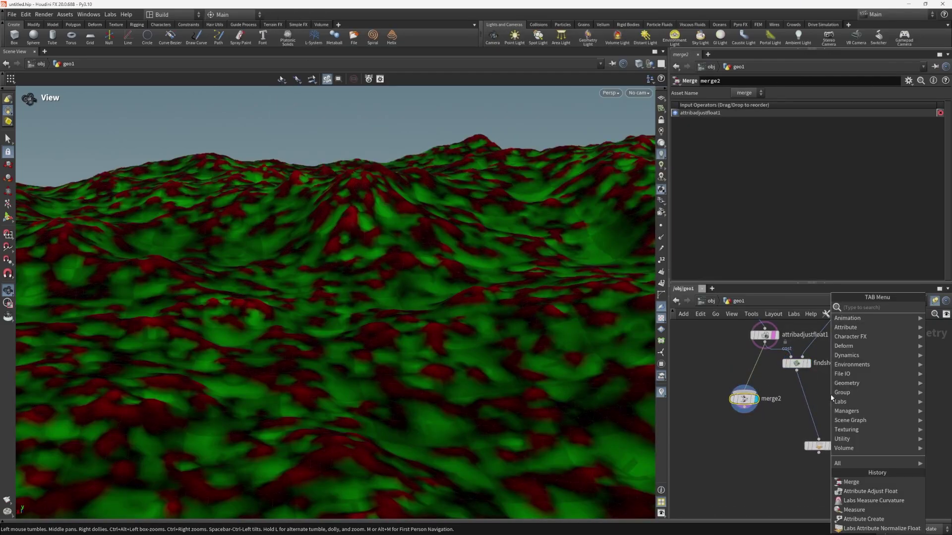
pyautogui.write('transform')
pyautogui.press('Return')
pyautogui.click(780, 394)
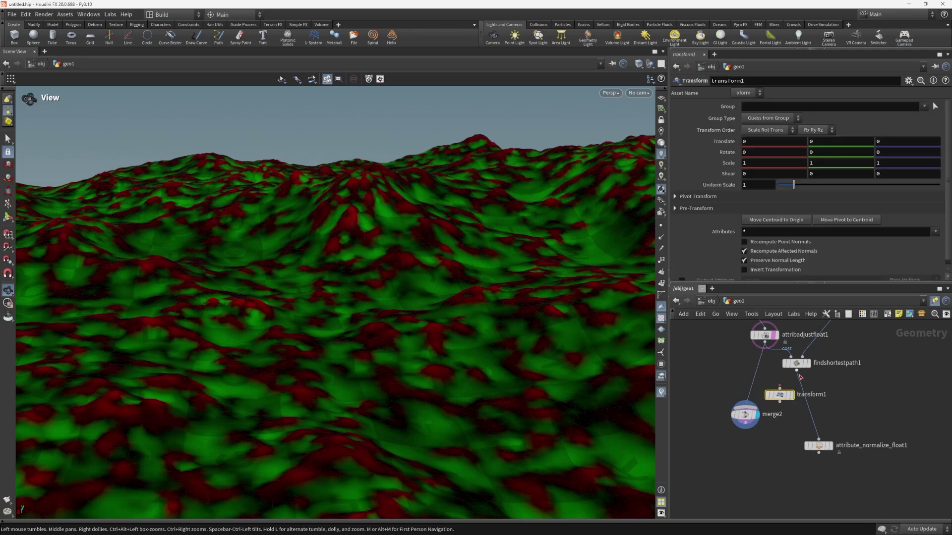
pyautogui.moveTo(780, 403); pyautogui.dragTo(749, 406)
# - Set transform1's Y translation to 1 and inspect the raised path over the coloured terrain
pyautogui.click(840, 141)
pyautogui.write('1')
pyautogui.press('Return')
pyautogui.moveTo(474, 212); pyautogui.dragTo(436, 243)
pyautogui.scroll(4, 741, 386)
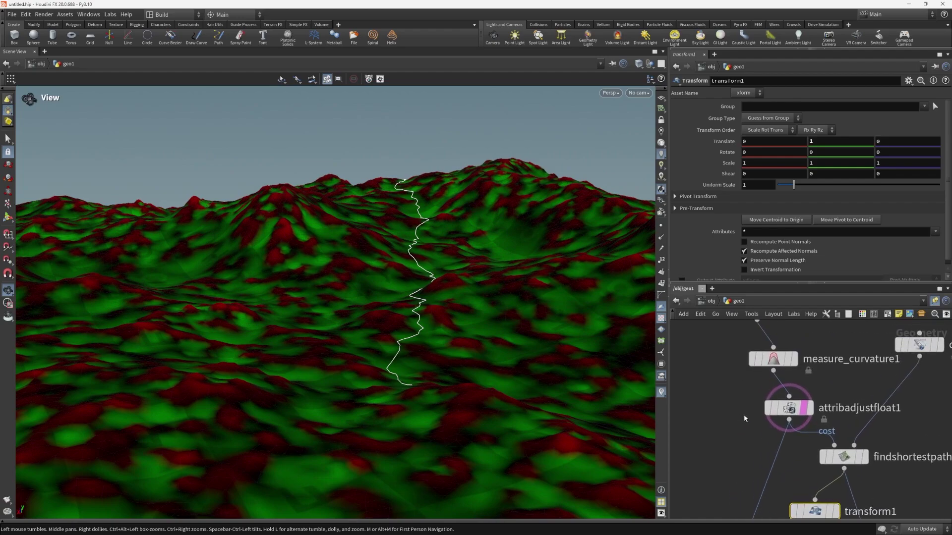
pyautogui.moveTo(424, 329); pyautogui.dragTo(380, 379)
# - Turn off the Point Cost Attribute in findshortestpath1's path cost settings and inspect the path over the terrain
pyautogui.moveTo(904, 445); pyautogui.dragTo(869, 378, button='middle')
pyautogui.click(820, 397)
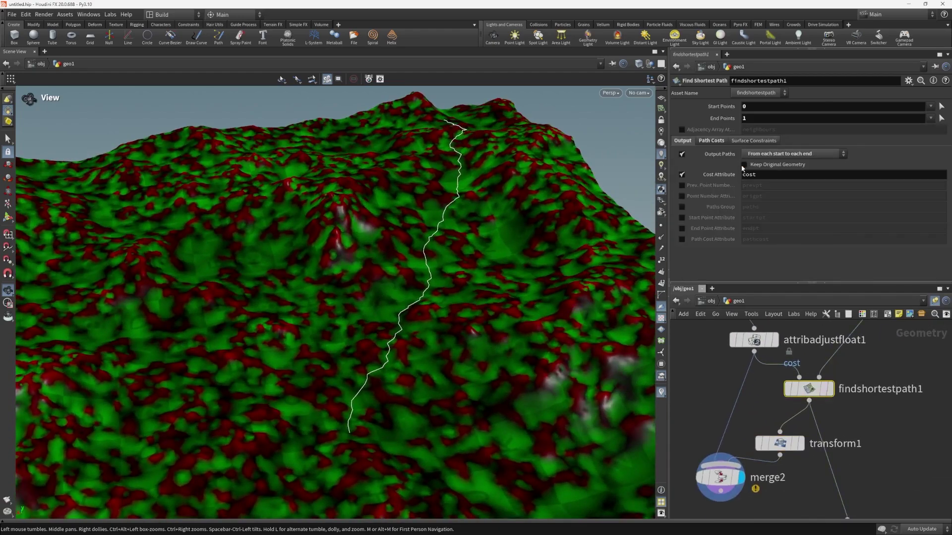
pyautogui.click(704, 141)
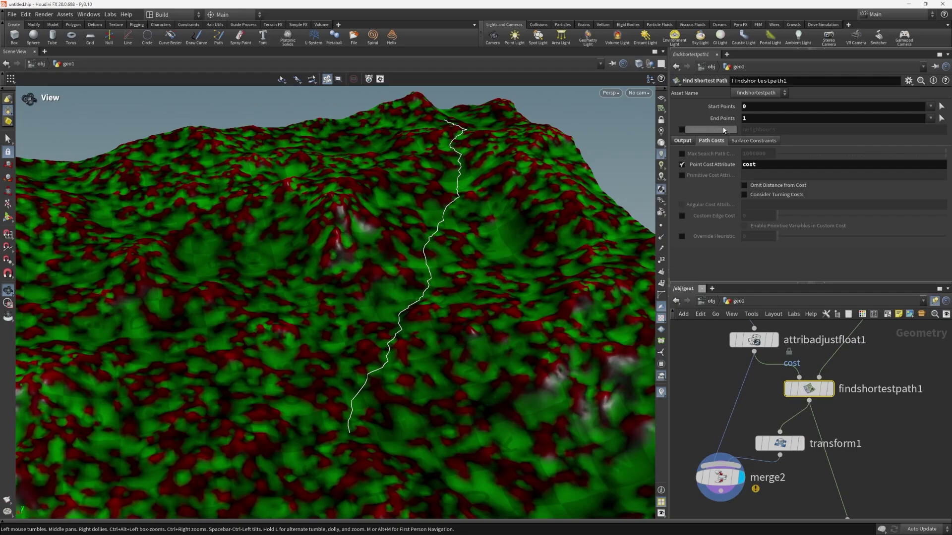
pyautogui.click(686, 141)
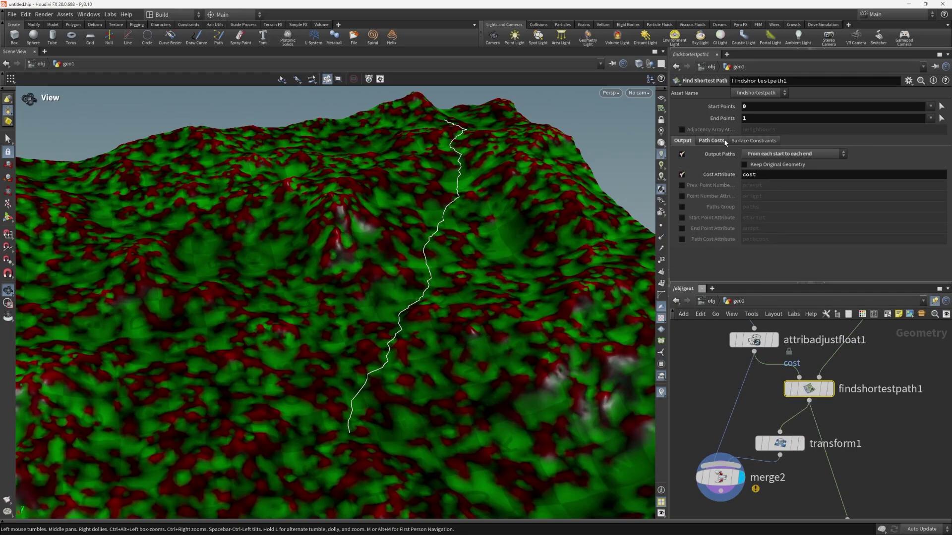
pyautogui.click(712, 140)
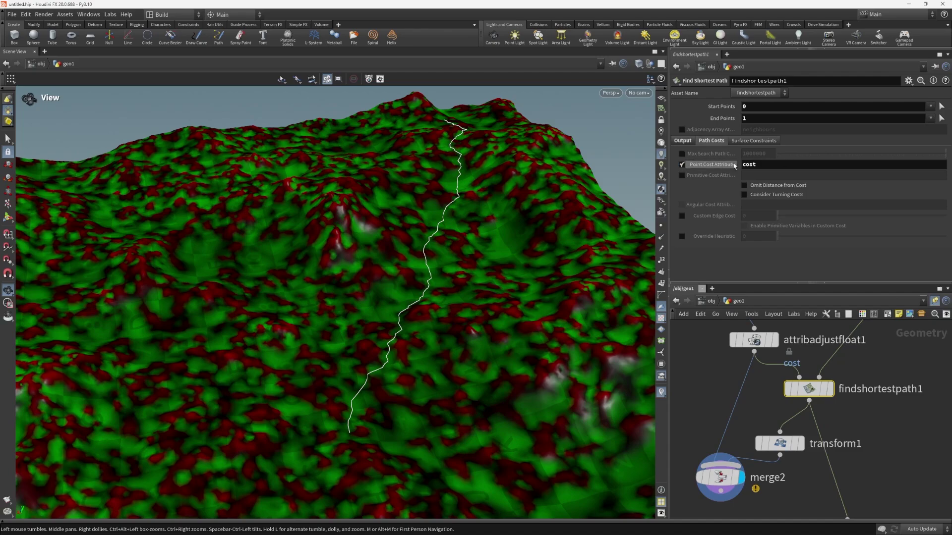
pyautogui.click(681, 167)
pyautogui.moveTo(396, 248)
pyautogui.mouseDown()
pyautogui.moveTo(378, 218)
pyautogui.moveTo(448, 261)
pyautogui.moveTo(397, 271)
pyautogui.moveTo(431, 253)
pyautogui.moveTo(452, 269)
pyautogui.moveTo(435, 258)
pyautogui.mouseUp()
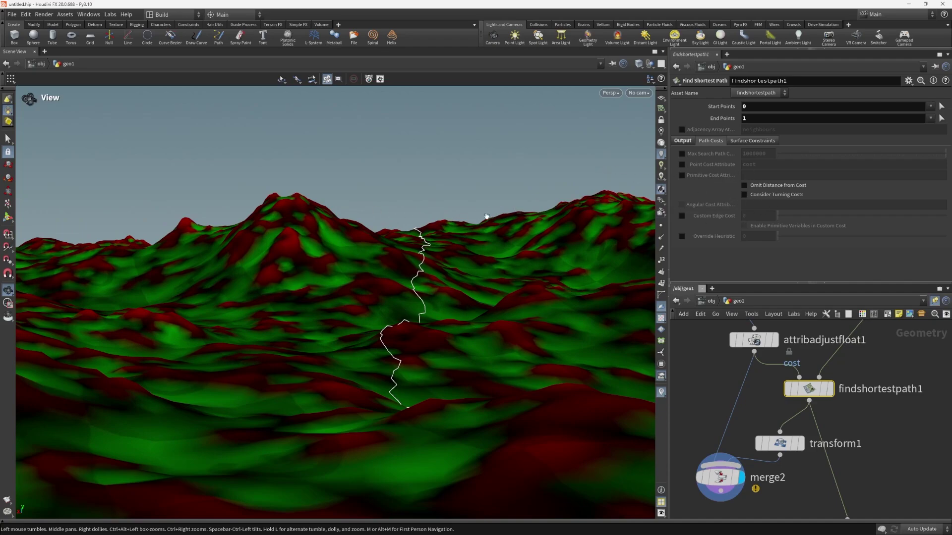
# - Turn findshortestpath1's Point Cost Attribute back on with cost and inspect the path up close
pyautogui.click(684, 165)
pyautogui.moveTo(486, 274); pyautogui.dragTo(363, 276)
pyautogui.moveTo(363, 276); pyautogui.dragTo(386, 289, button='middle')
pyautogui.moveTo(387, 289); pyautogui.dragTo(365, 274)
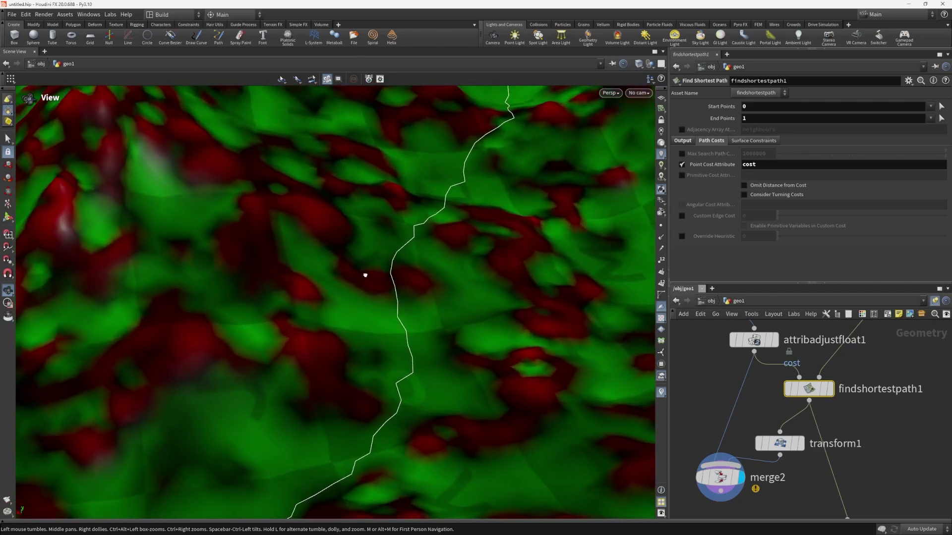
pyautogui.moveTo(365, 274); pyautogui.dragTo(469, 279, button='right')
pyautogui.moveTo(468, 279); pyautogui.dragTo(507, 257)
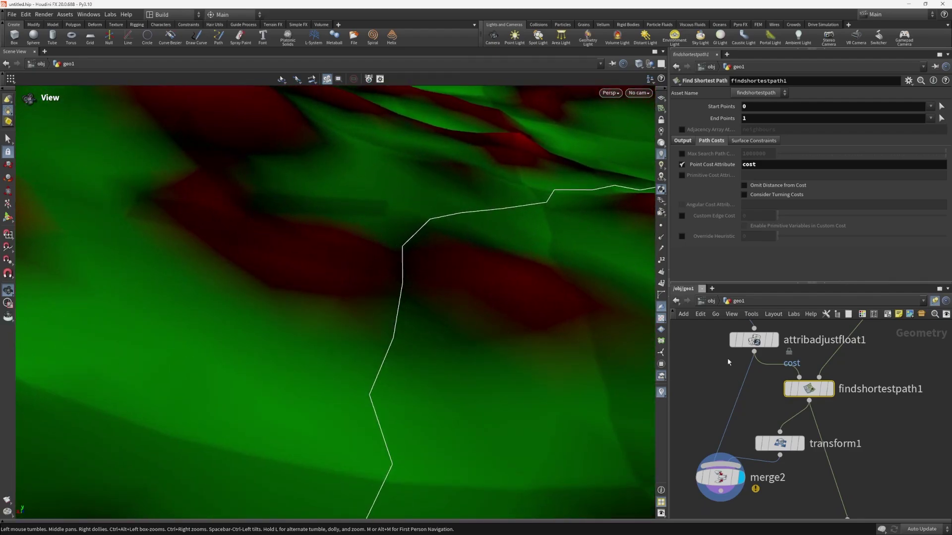
# - Display attribadjustfloat1 alone to compare the terrain colours, switch the display back to merge2 and inspect the path
pyautogui.moveTo(728, 362); pyautogui.dragTo(735, 438, button='middle')
pyautogui.click(782, 416)
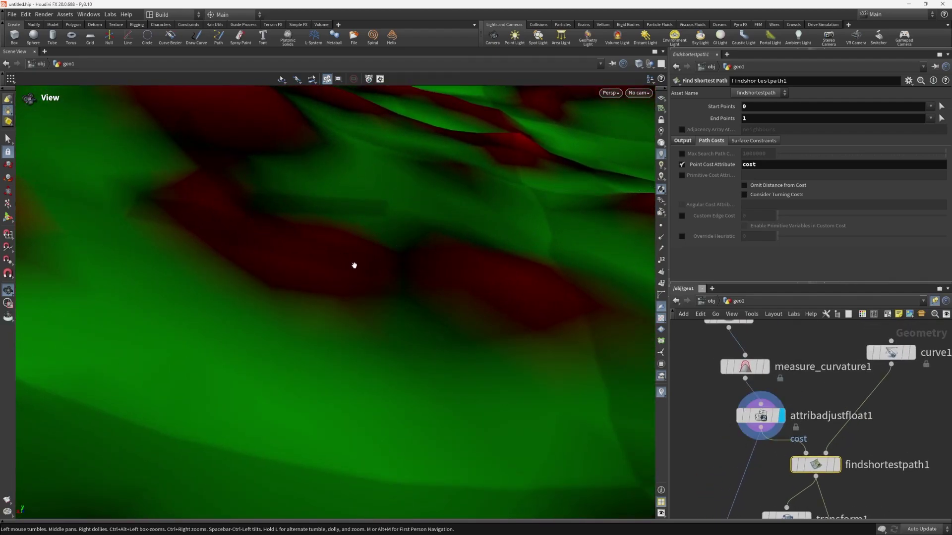
pyautogui.moveTo(758, 469); pyautogui.dragTo(767, 364, button='middle')
pyautogui.click(754, 448)
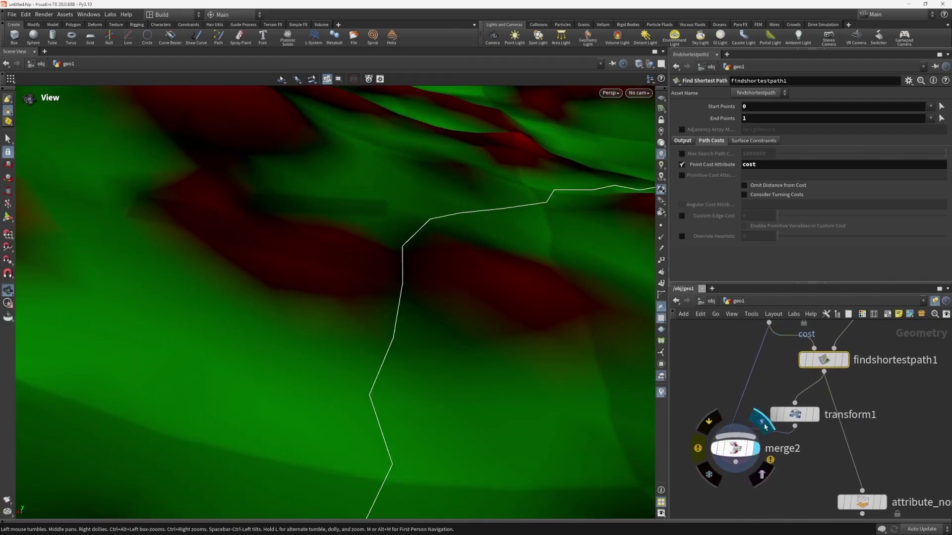
pyautogui.moveTo(523, 307); pyautogui.dragTo(444, 340, button='right')
pyautogui.moveTo(444, 340); pyautogui.dragTo(490, 282)
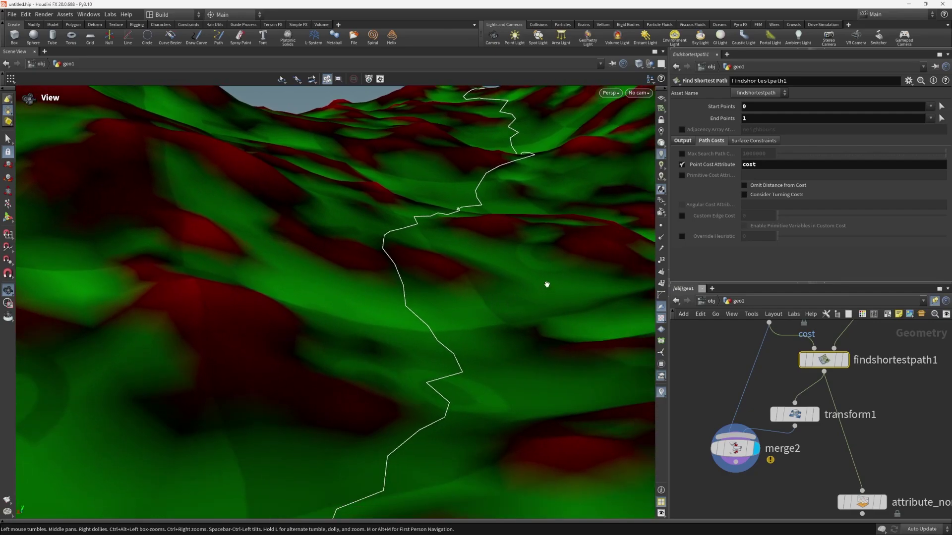
# - Set attribadjustfloat1's multiply Constant Value to 1000 and inspect the path
pyautogui.moveTo(746, 352); pyautogui.dragTo(729, 433, button='middle')
pyautogui.click(752, 392)
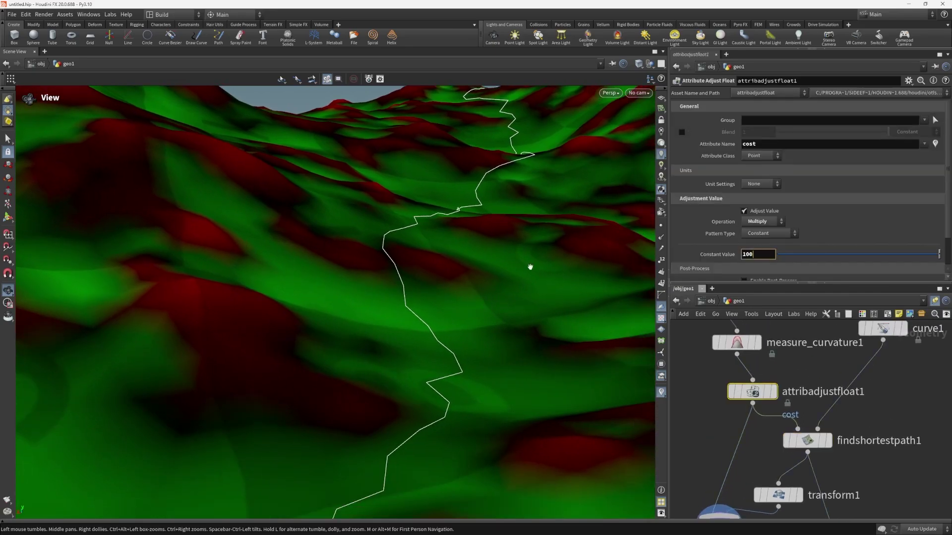
pyautogui.moveTo(403, 275); pyautogui.dragTo(545, 283)
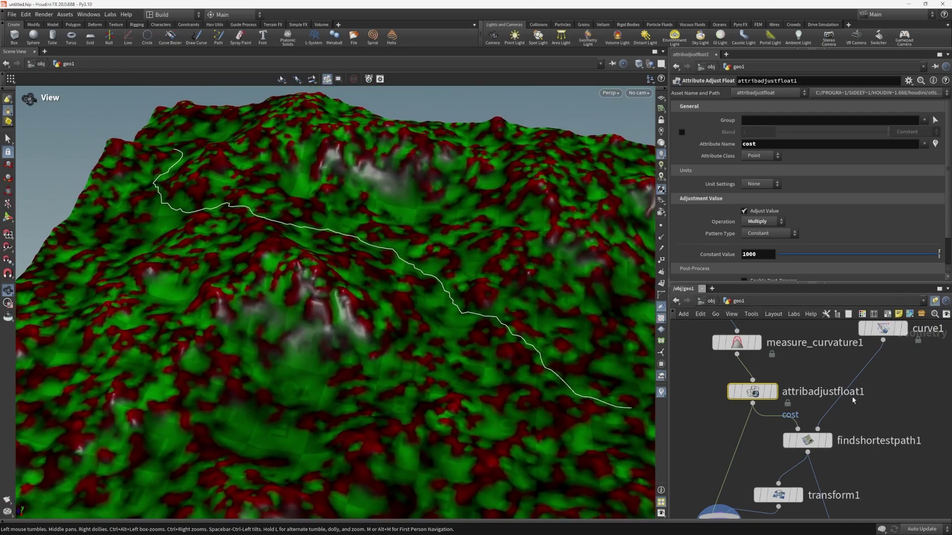
# - Revert measure_curvature1's Convexity Attribute to its default and set the Concavity Attribute to cost
pyautogui.moveTo(851, 397); pyautogui.dragTo(866, 416, button='middle')
pyautogui.click(751, 360)
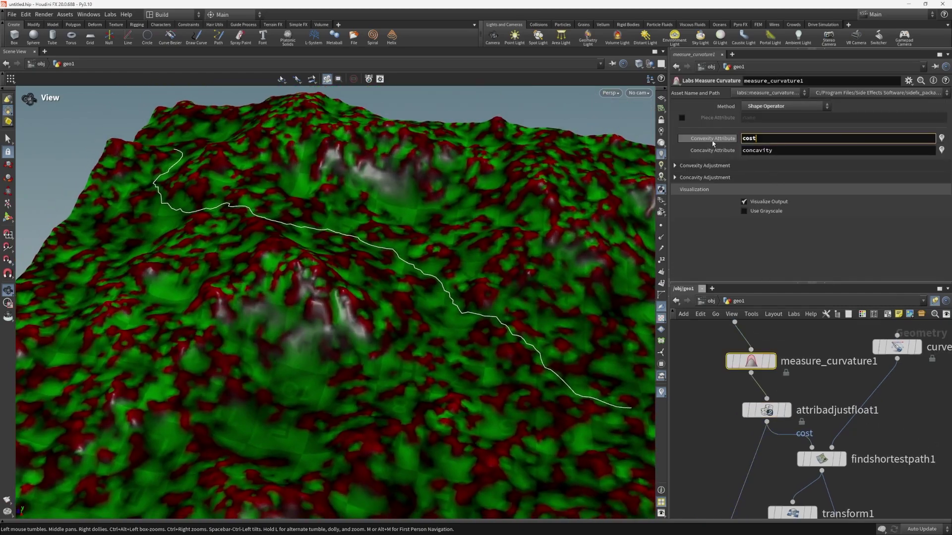
pyautogui.rightClick(712, 143)
pyautogui.press('Escape')
pyautogui.rightClick(714, 141)
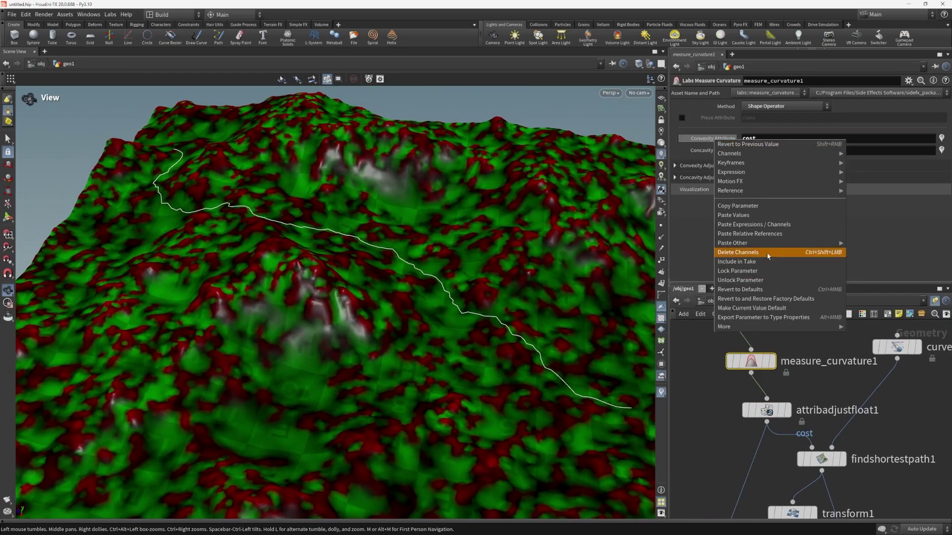
pyautogui.click(765, 290)
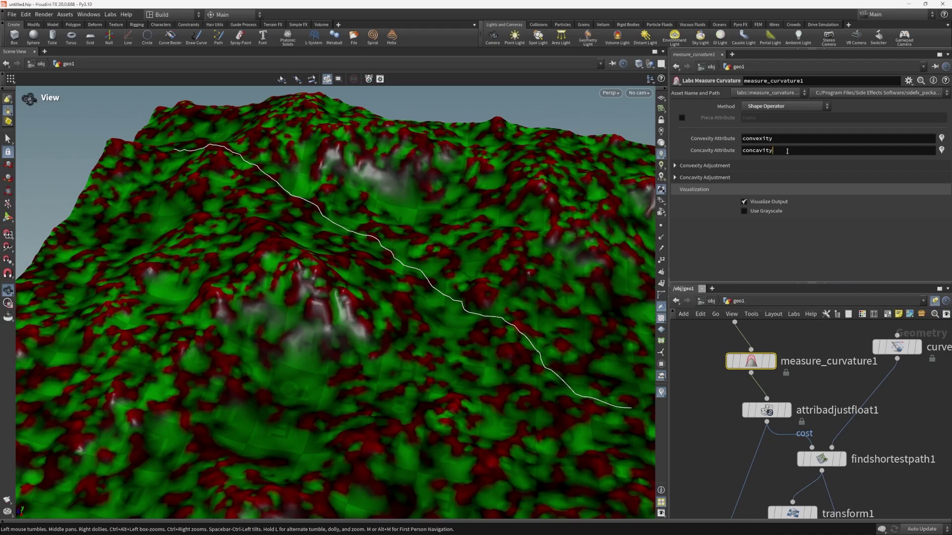
pyautogui.moveTo(466, 229); pyautogui.dragTo(400, 253)
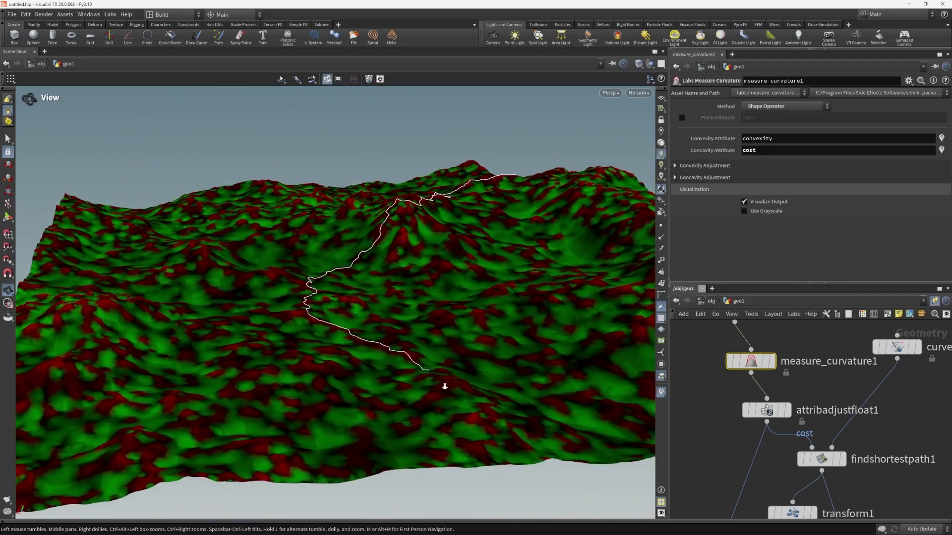
# - Examine from several angles how the concavity-based path runs over the coloured ridges and valleys
pyautogui.moveTo(444, 386); pyautogui.dragTo(355, 322)
pyautogui.moveTo(355, 323); pyautogui.dragTo(370, 302, button='right')
pyautogui.moveTo(369, 301); pyautogui.dragTo(348, 269)
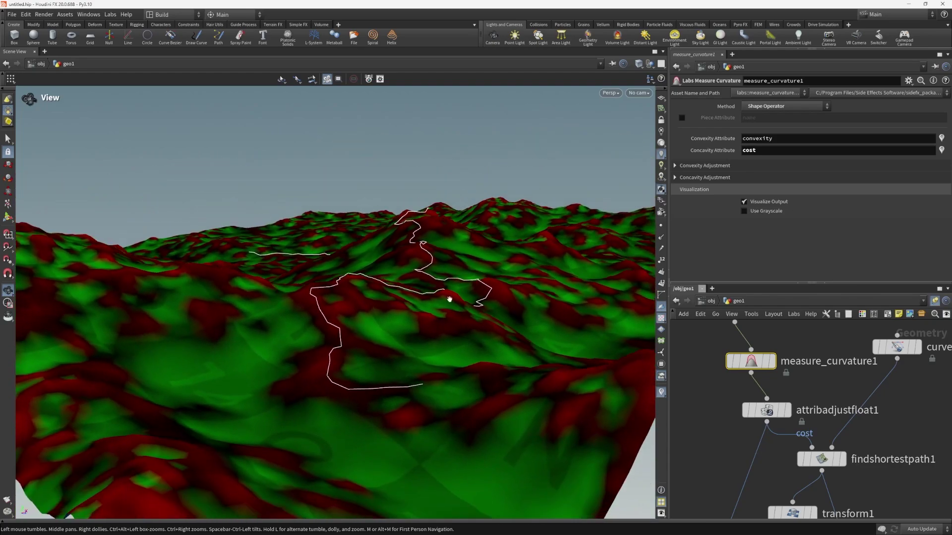
pyautogui.moveTo(335, 294); pyautogui.dragTo(468, 312)
pyautogui.moveTo(416, 339); pyautogui.dragTo(430, 300)
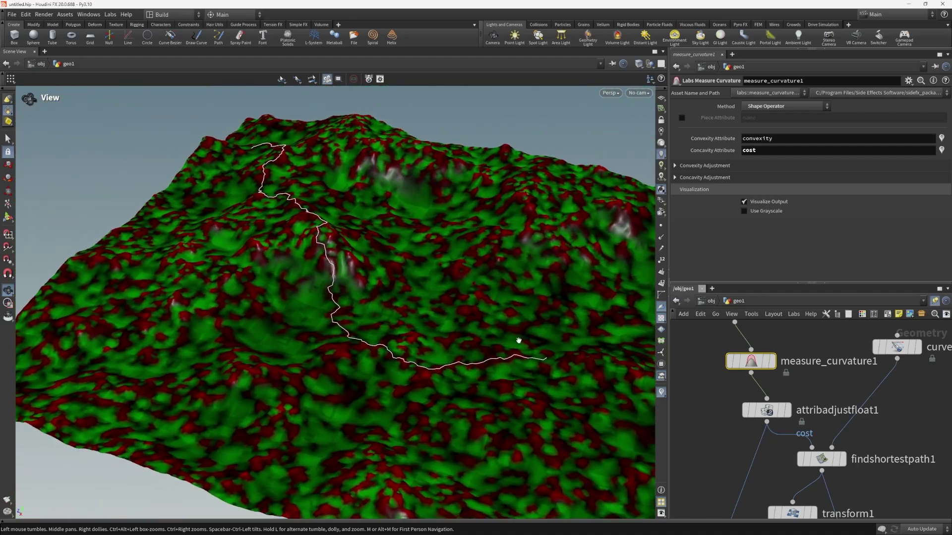
pyautogui.scroll(-4, 867, 396)
pyautogui.moveTo(886, 397); pyautogui.dragTo(820, 357, button='middle')
pyautogui.moveTo(449, 307); pyautogui.dragTo(385, 270)
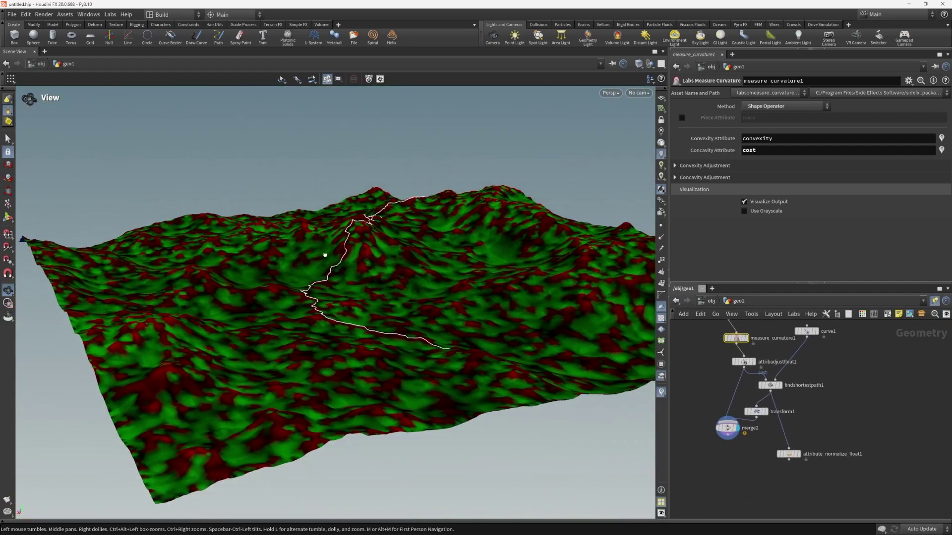
pyautogui.moveTo(325, 255); pyautogui.dragTo(549, 322)
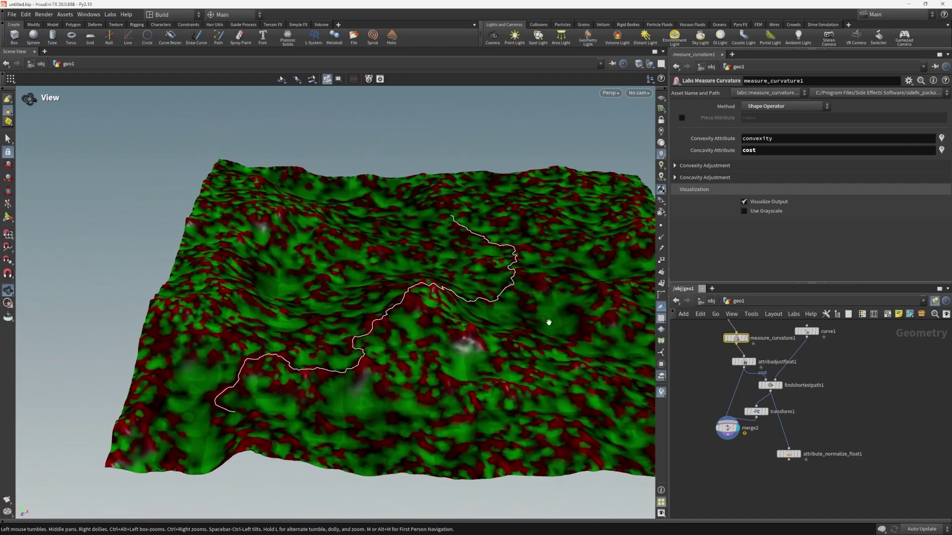
# - Select the curve1 node and display its geometry
pyautogui.moveTo(866, 355); pyautogui.dragTo(816, 395, button='middle')
pyautogui.click(756, 371)
pyautogui.click(768, 372)
pyautogui.moveTo(764, 487); pyautogui.dragTo(763, 429, button='middle')
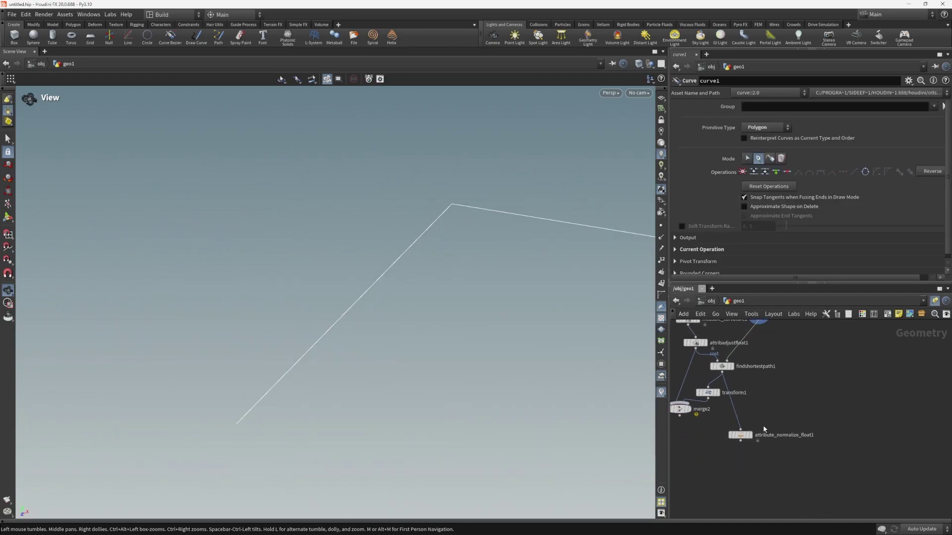